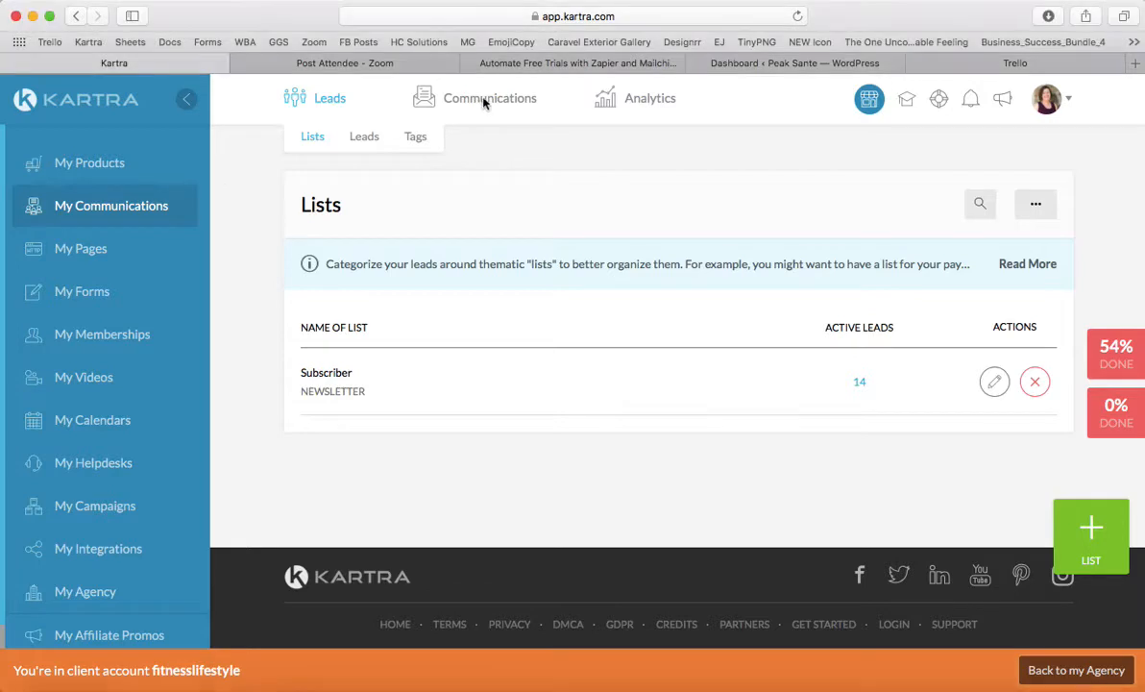
Start a new broadcast in Communications and name it "Weekly Newsletter 19Mar".
click(485, 102)
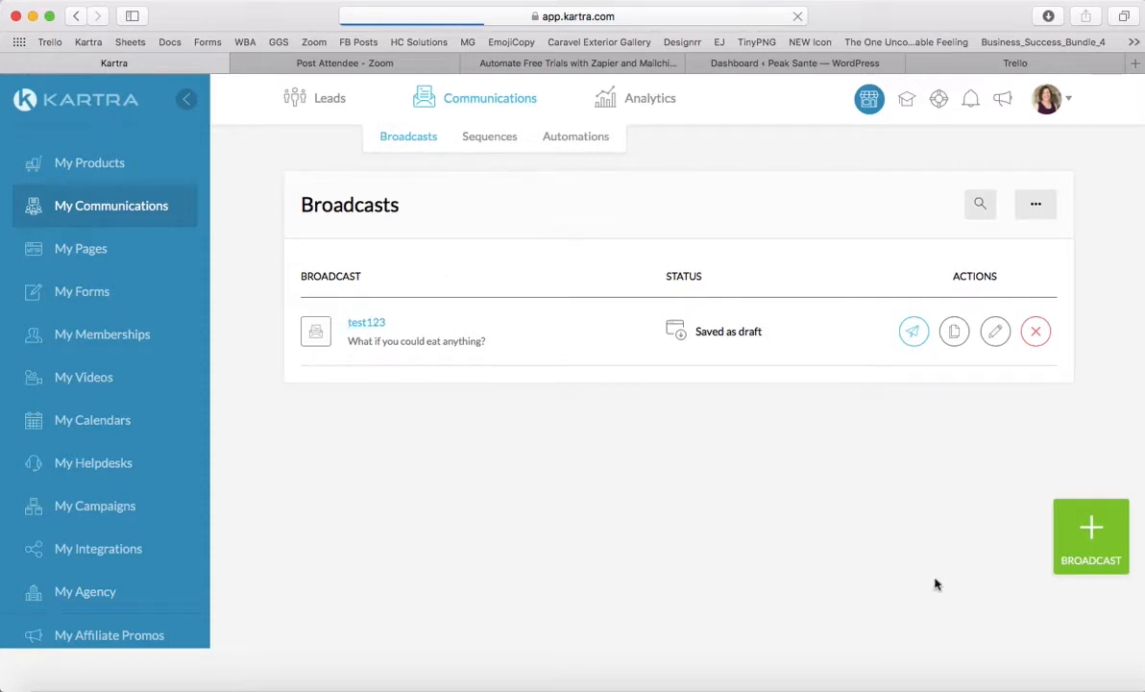
click(1095, 546)
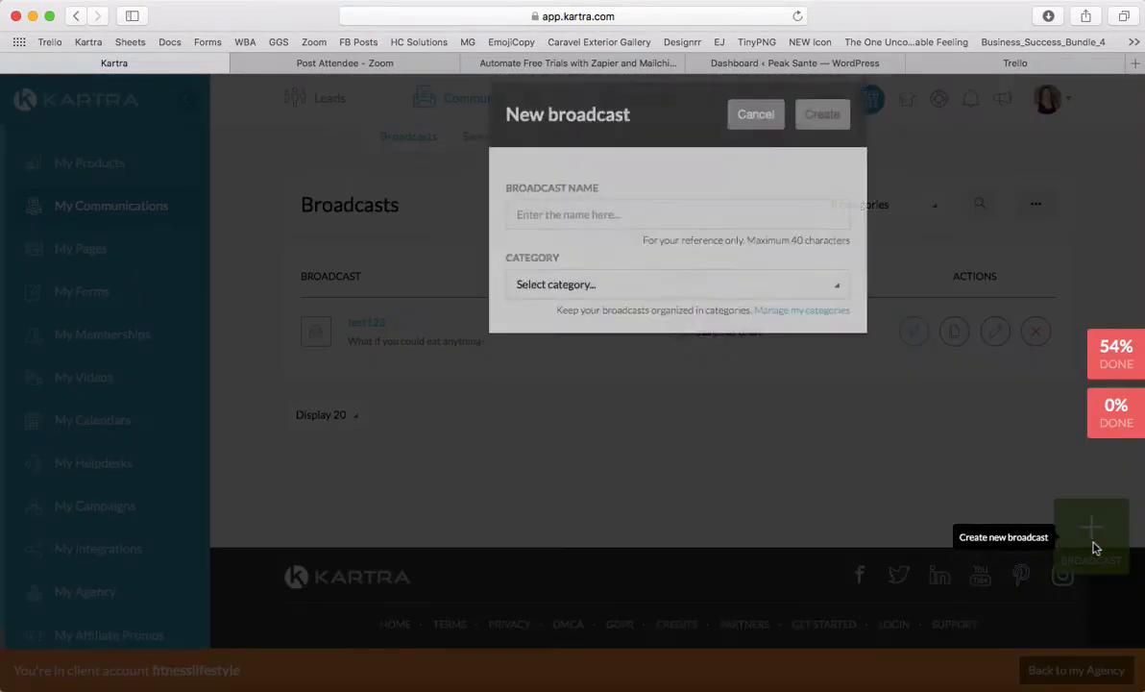
click(619, 242)
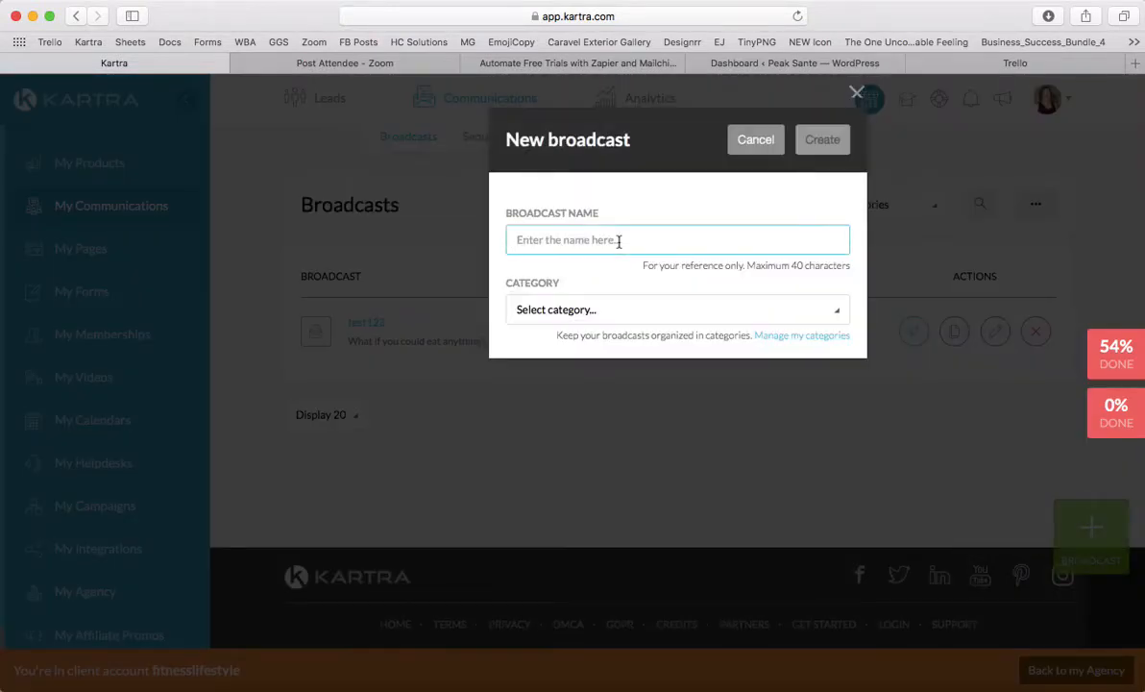
text(Wee)
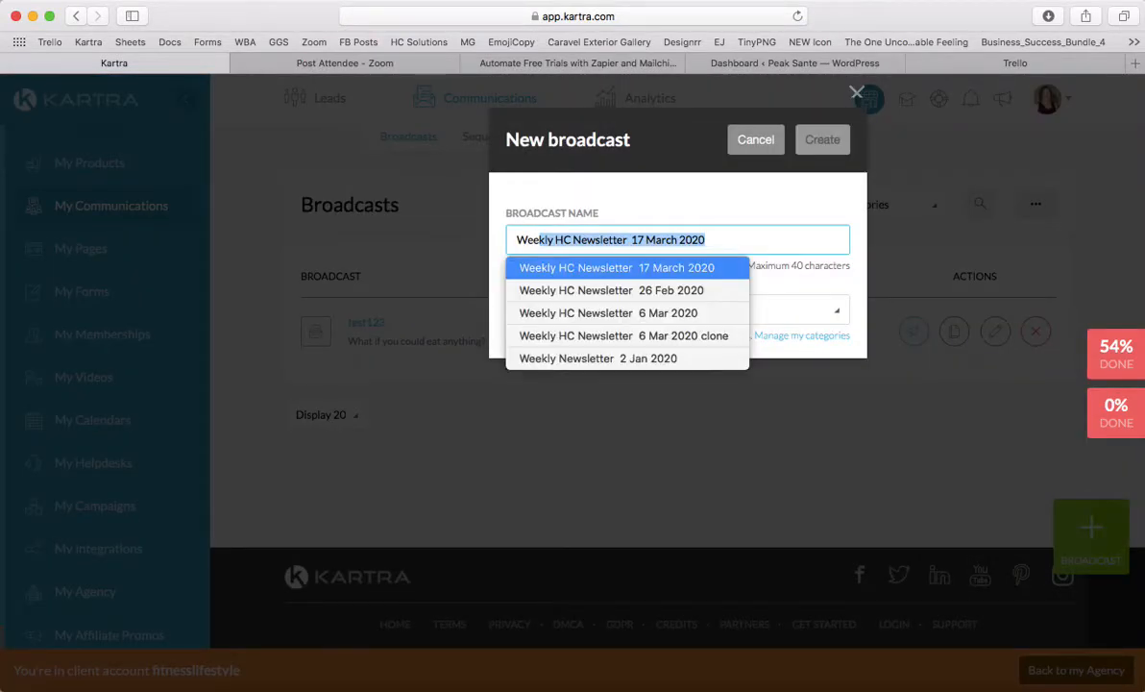
text(kly Newsle)
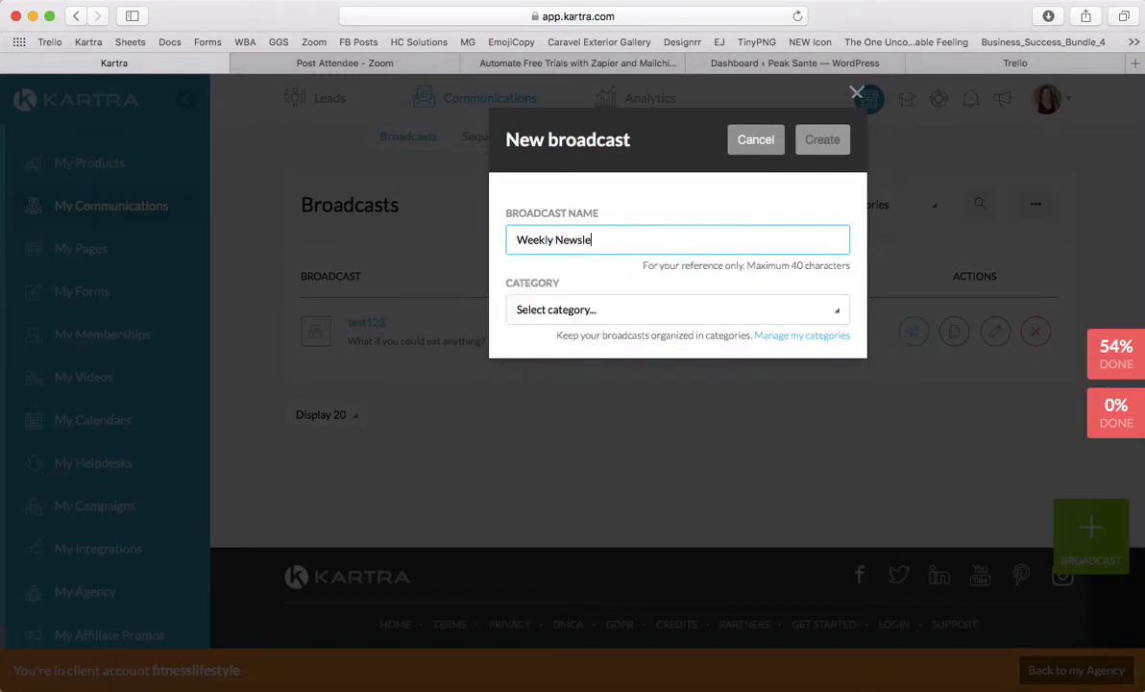
text(tter)
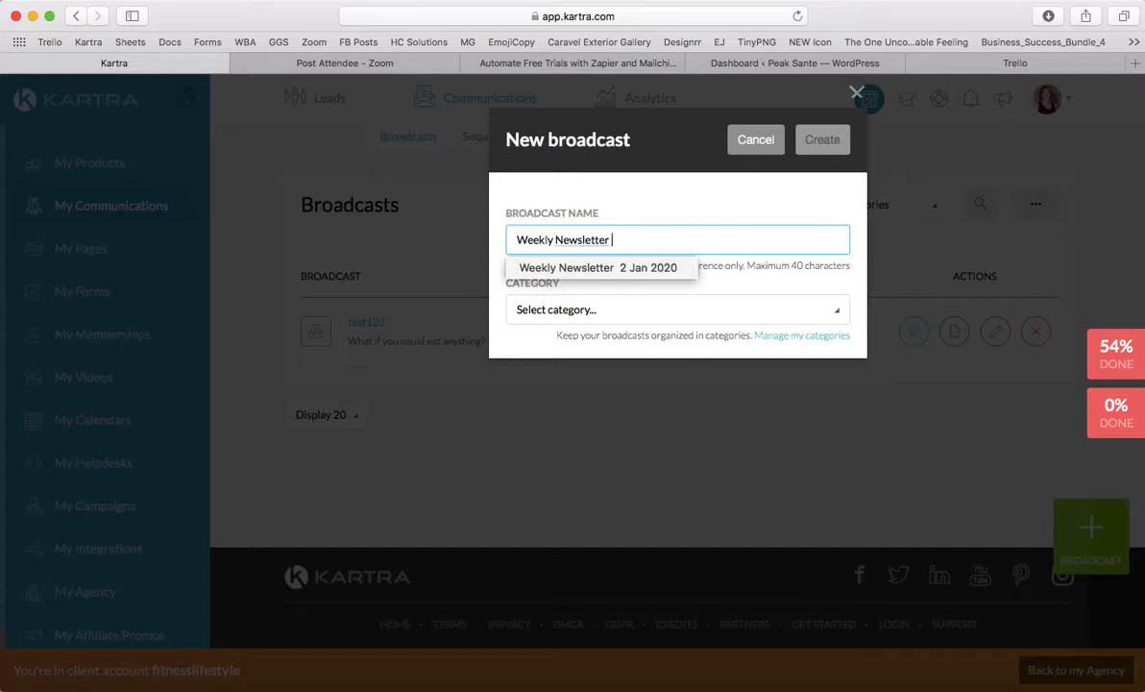
text( 23)
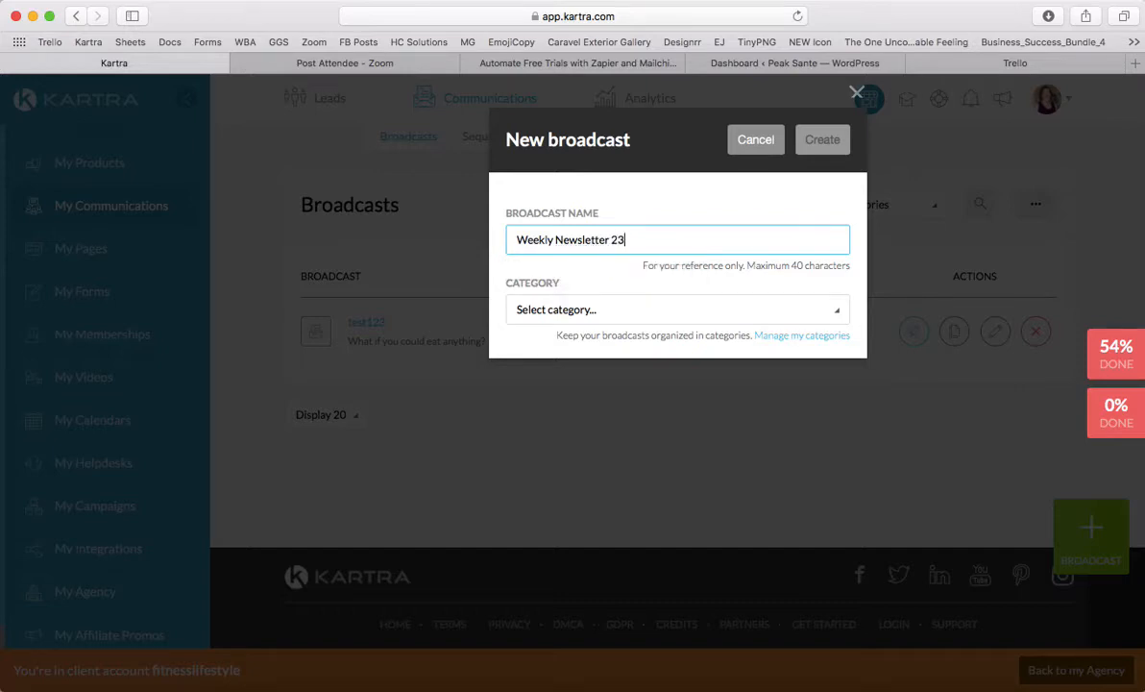
key(BackSpace)
key(BackSpace)
text(19Mar)
Assign the broadcast to "No category in particular" and create it.
click(632, 313)
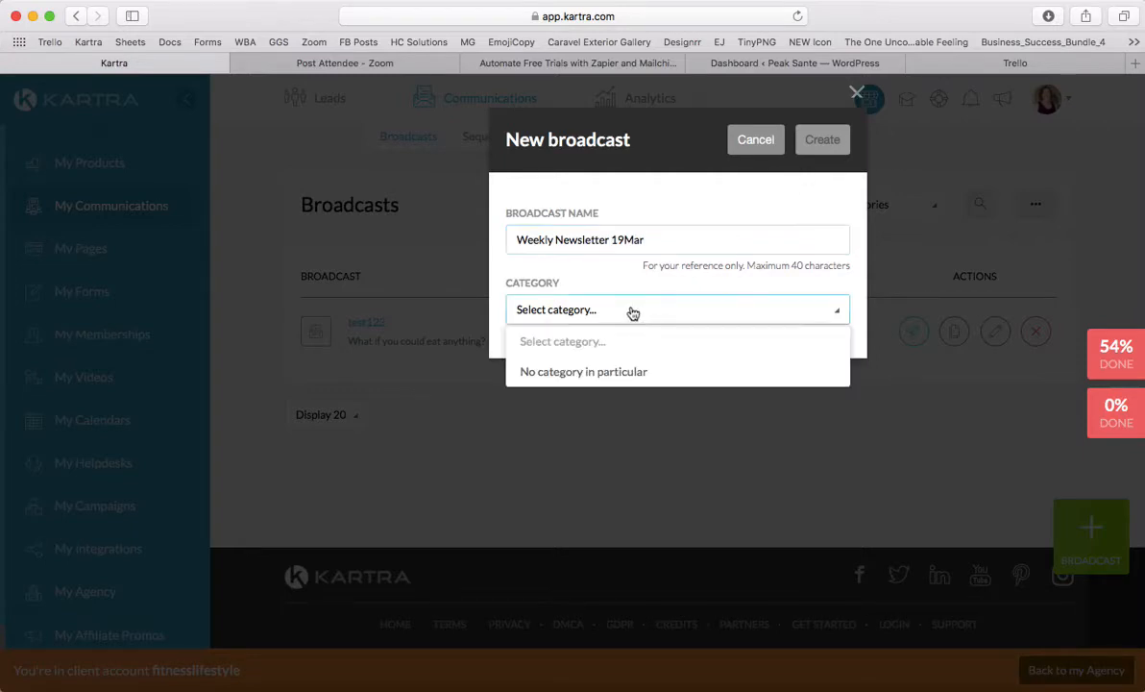
click(567, 371)
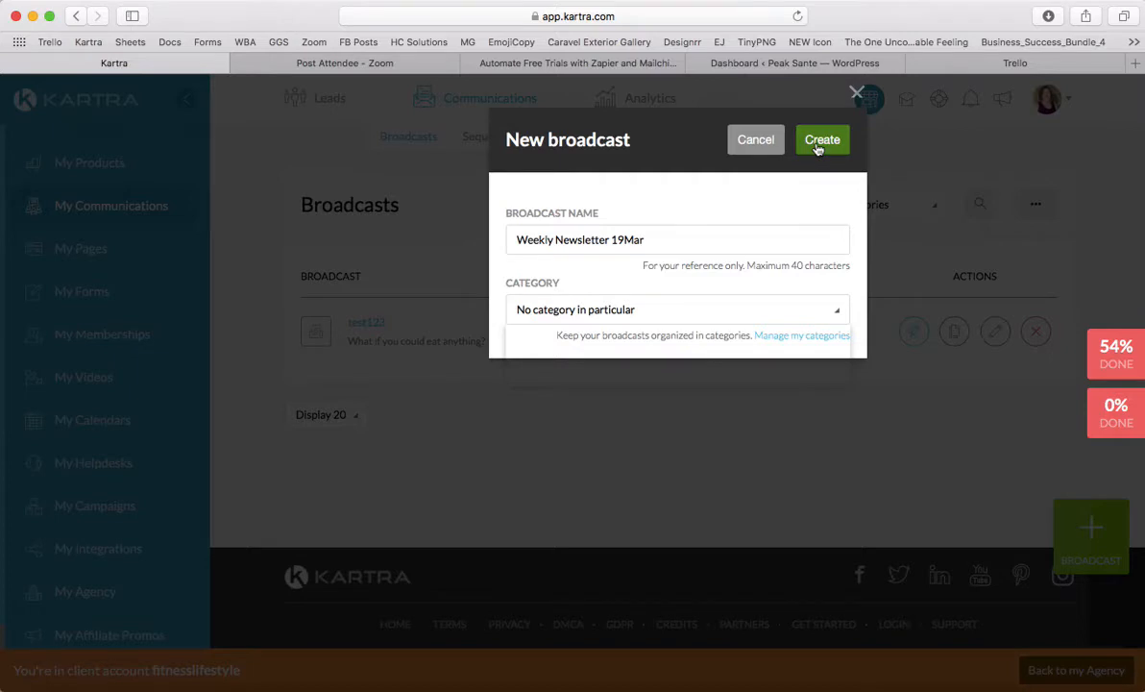
click(819, 144)
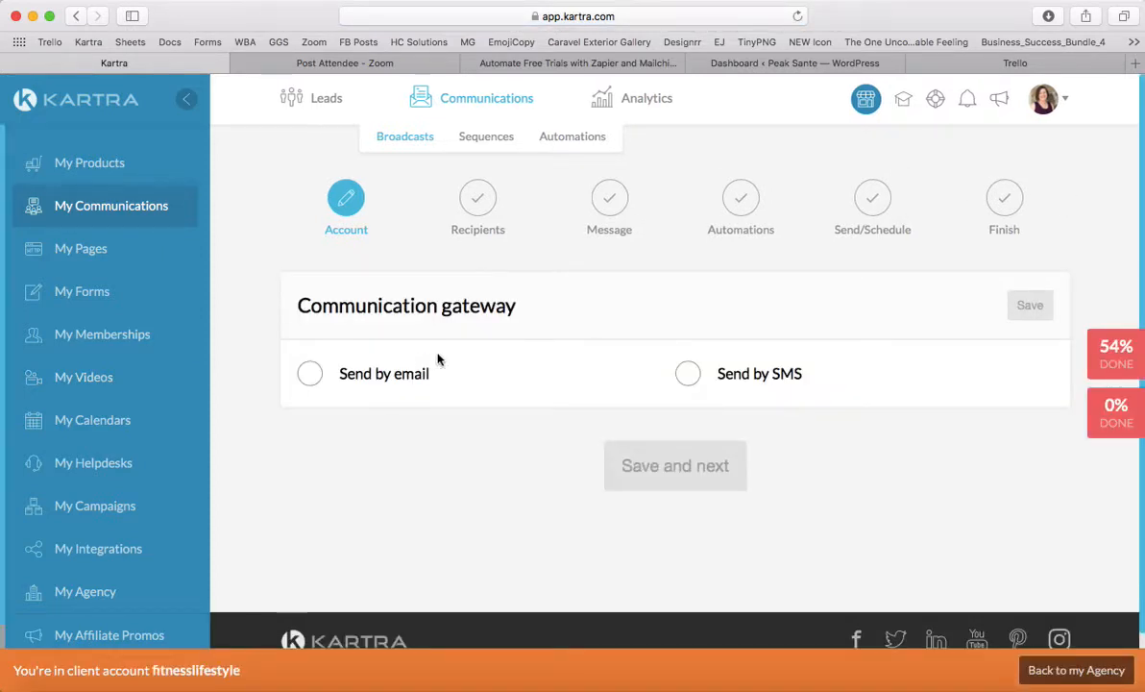
Save sending by email as the broadcast's communication gateway and continue to the recipients stage.
click(311, 373)
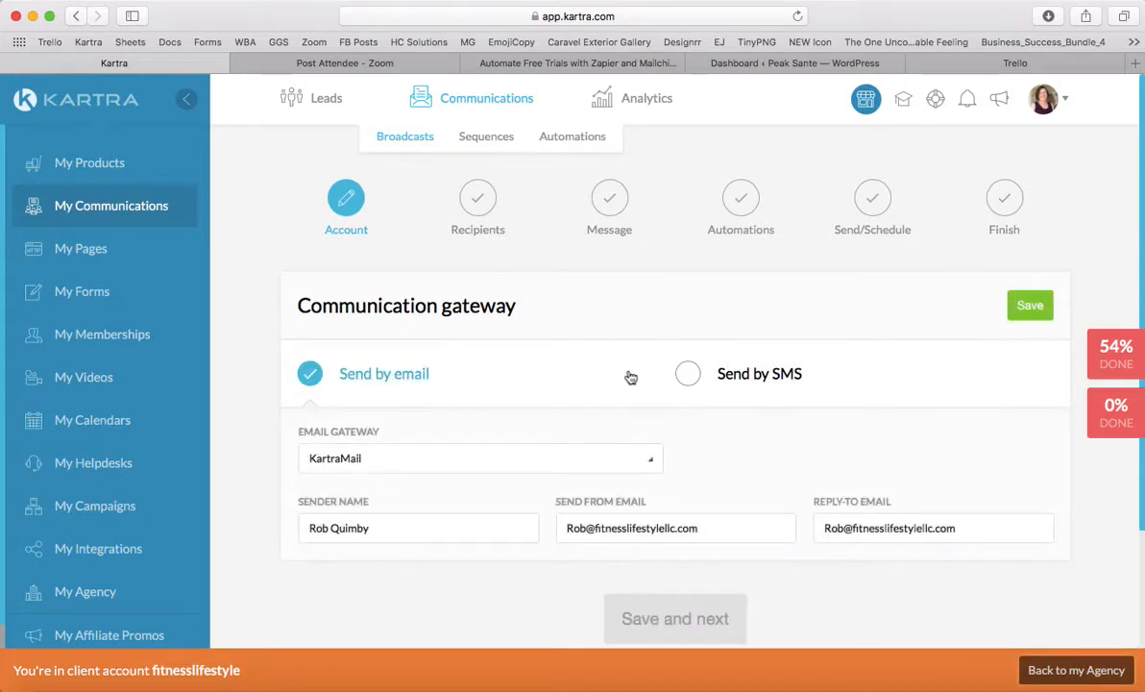
scroll(629, 376, down, 3)
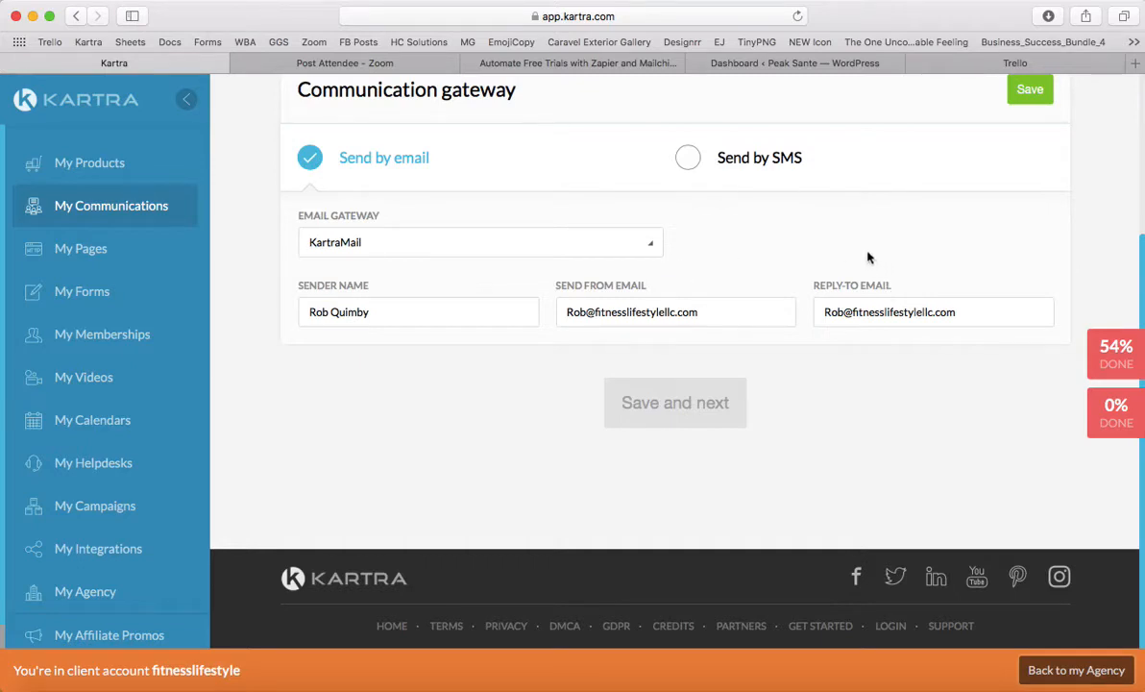
scroll(936, 274, up, 2)
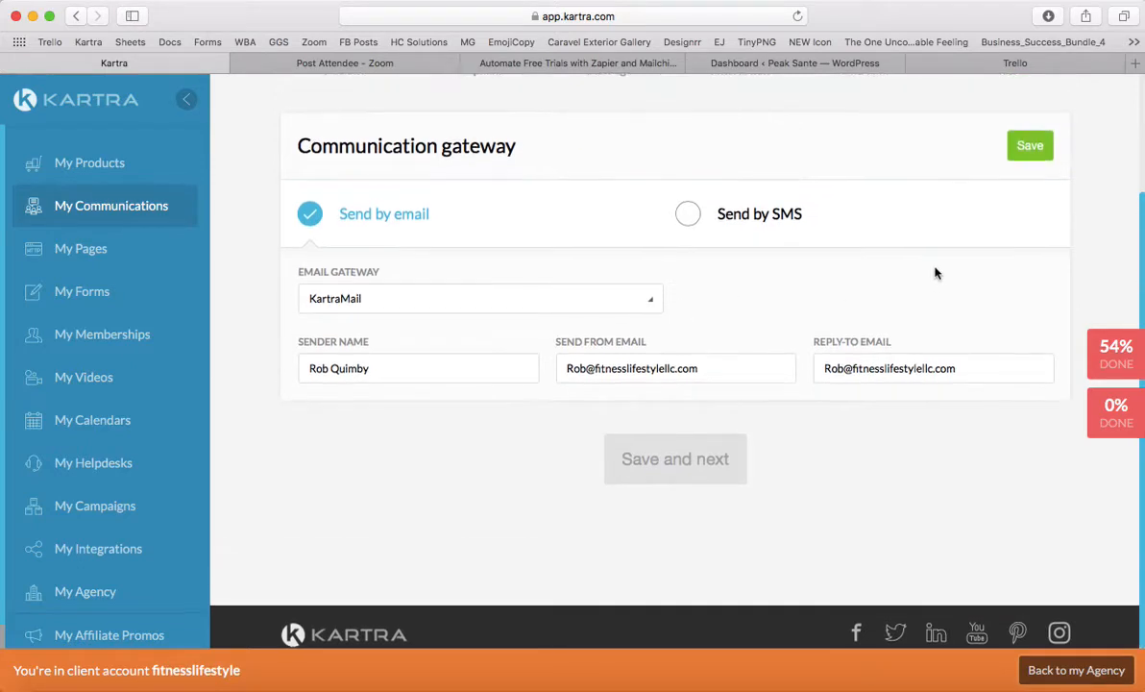
click(1027, 145)
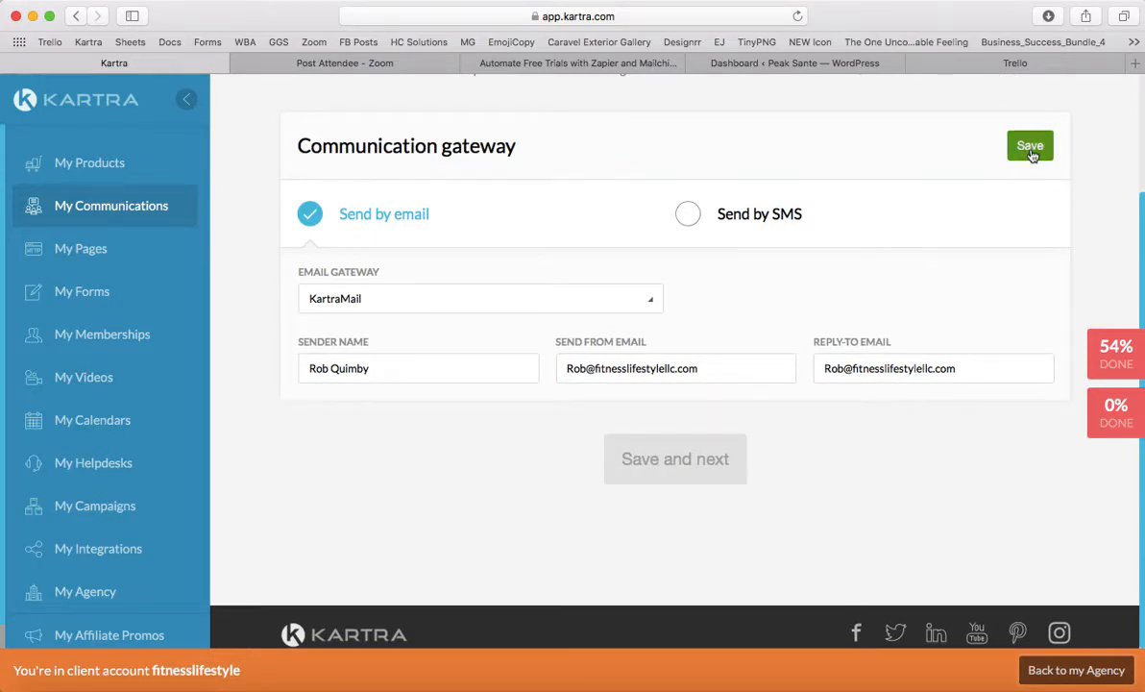
scroll(836, 263, up, 1)
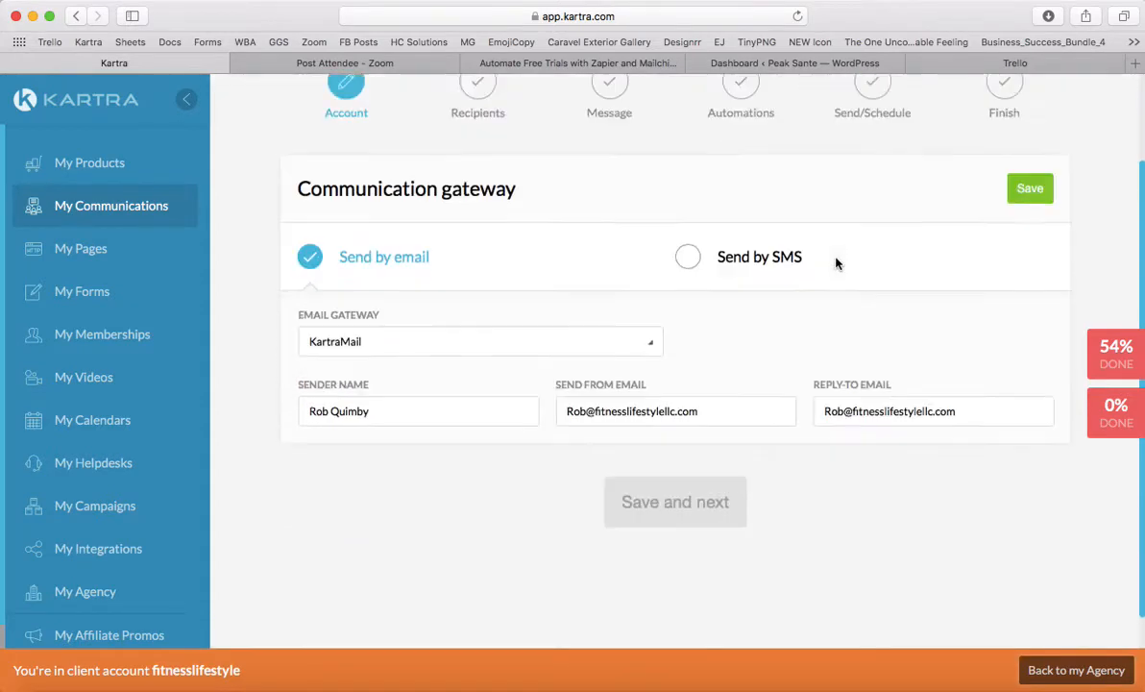
click(1028, 151)
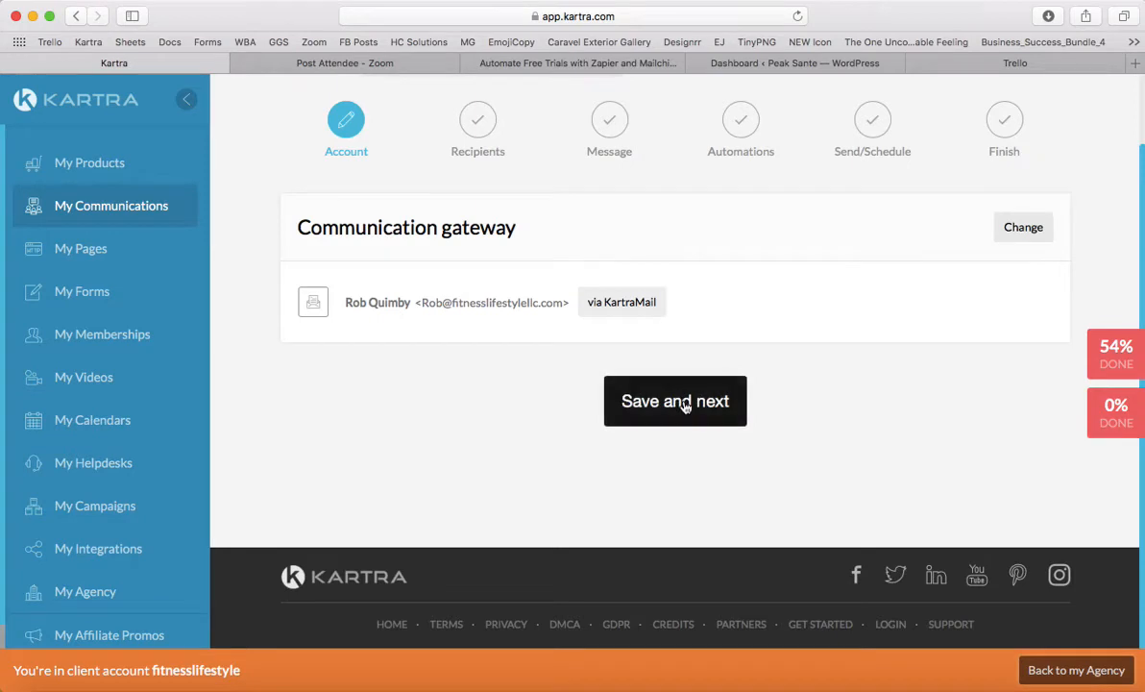
click(684, 403)
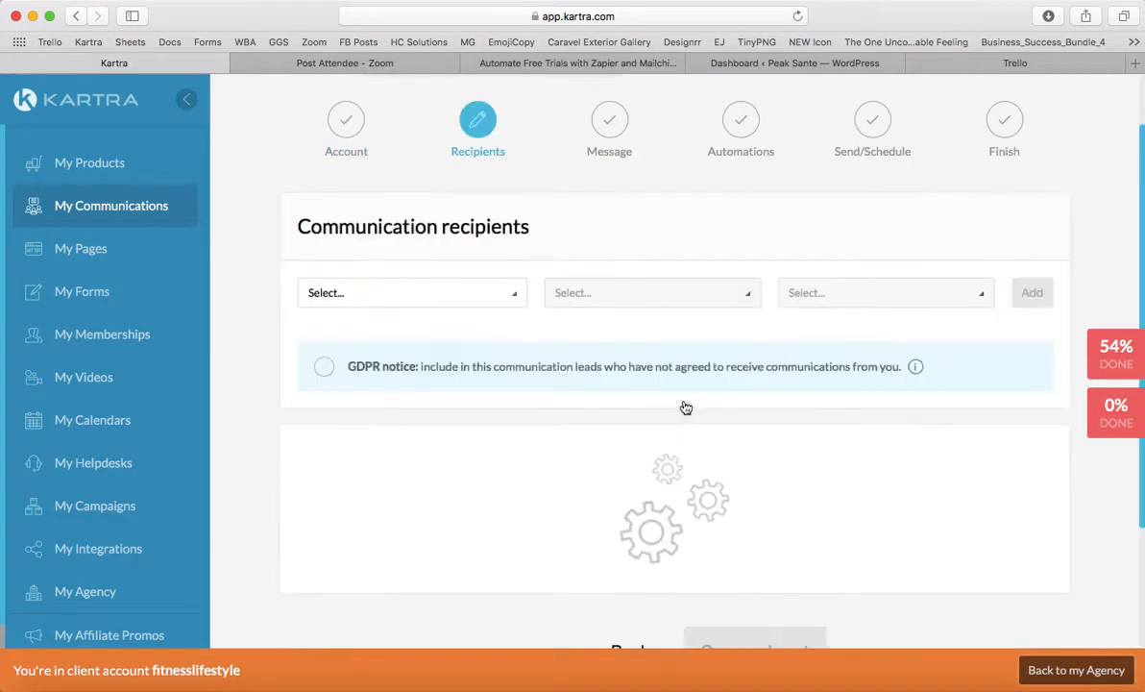
Examine the available conditions for filtering the broadcast's recipients, from list subscriptions and tags to opened broadcasts and clicked links.
click(348, 297)
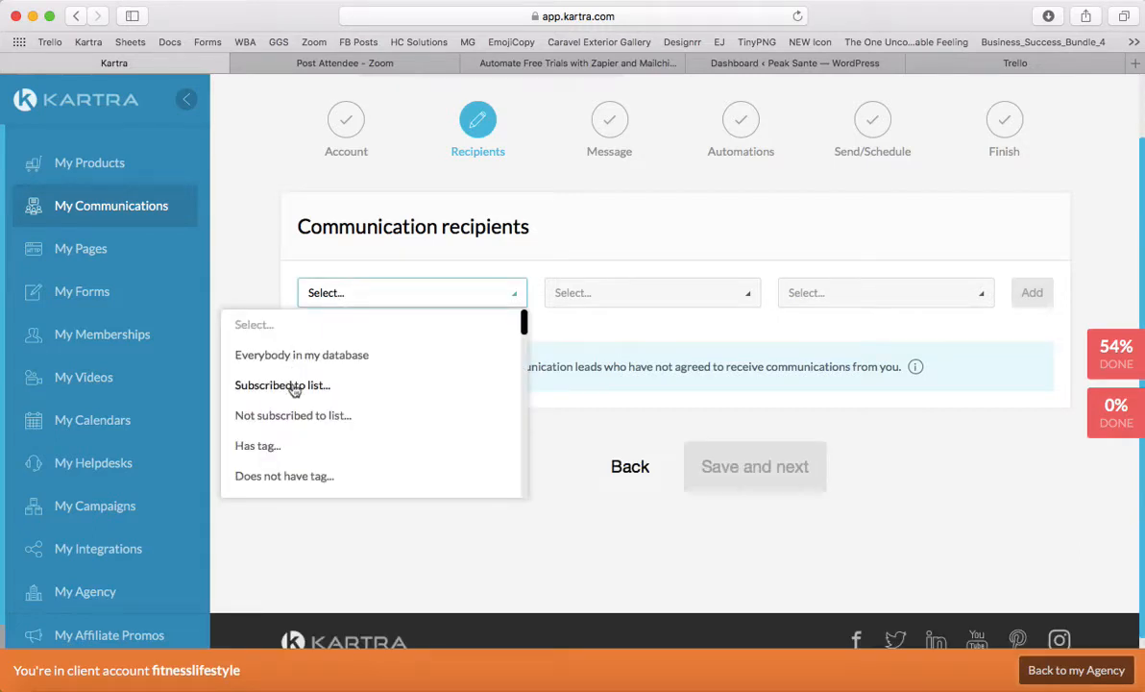
click(416, 336)
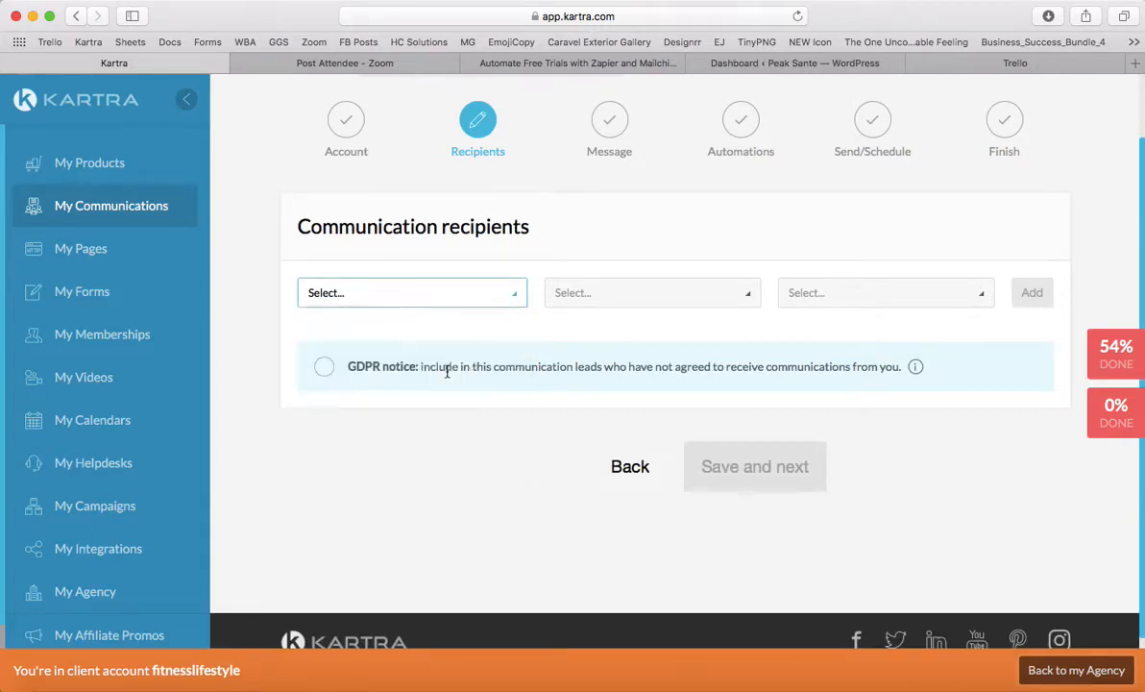
click(503, 293)
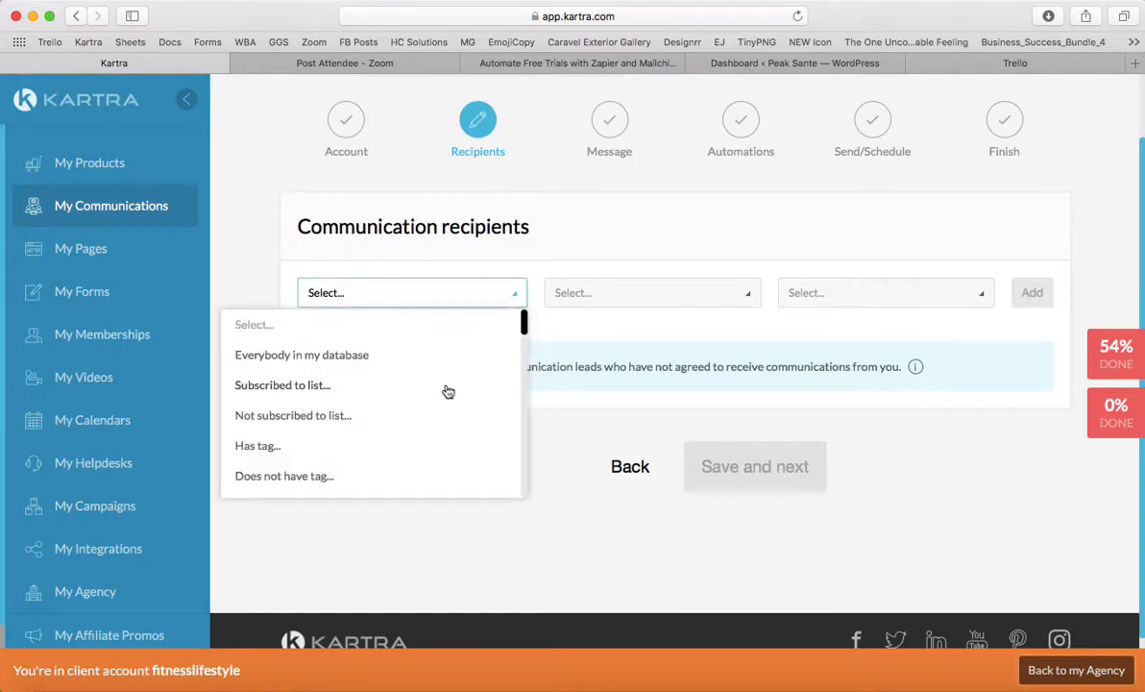
scroll(433, 471, down, 2)
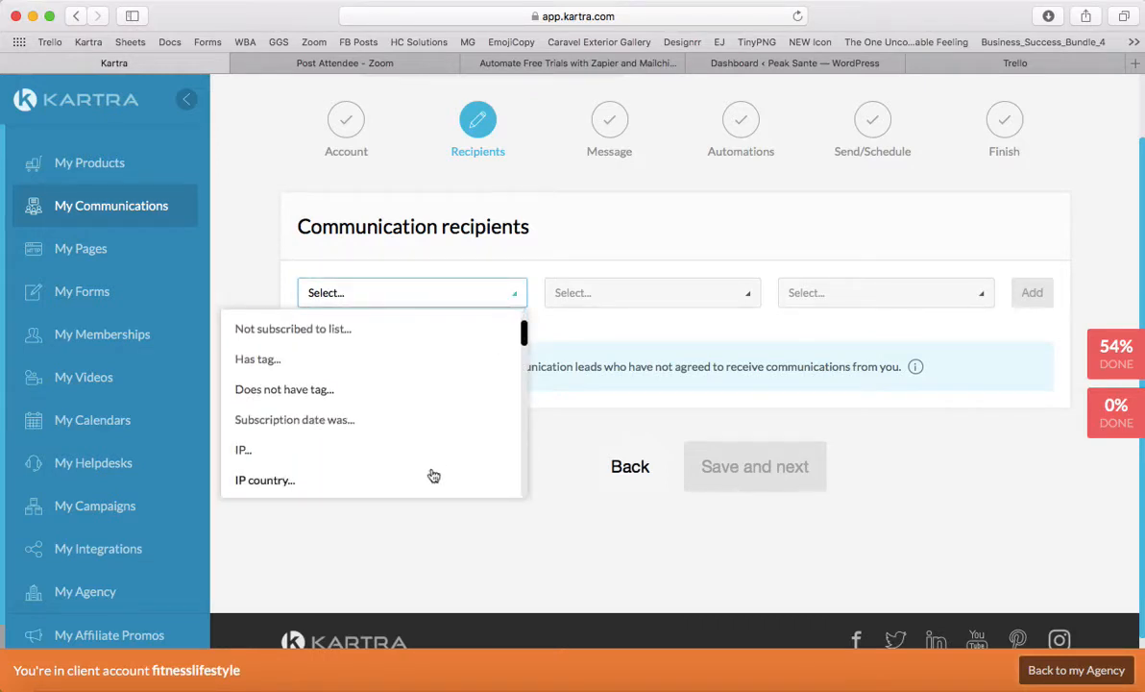
scroll(432, 474, up, 2)
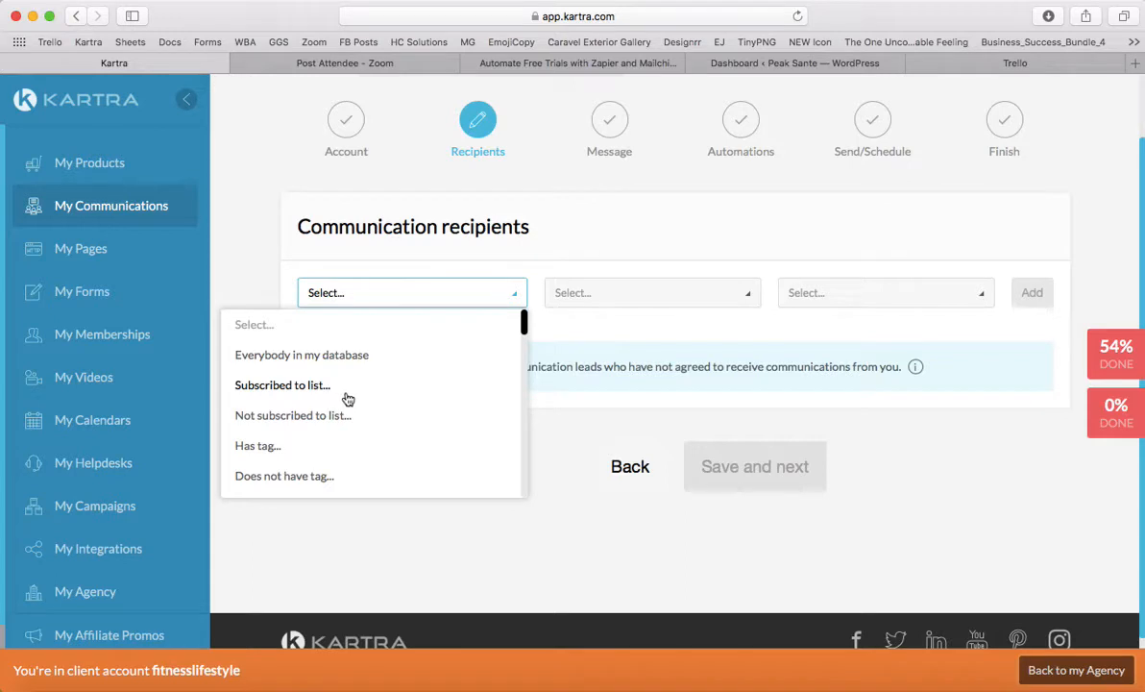
scroll(348, 413, down, 3)
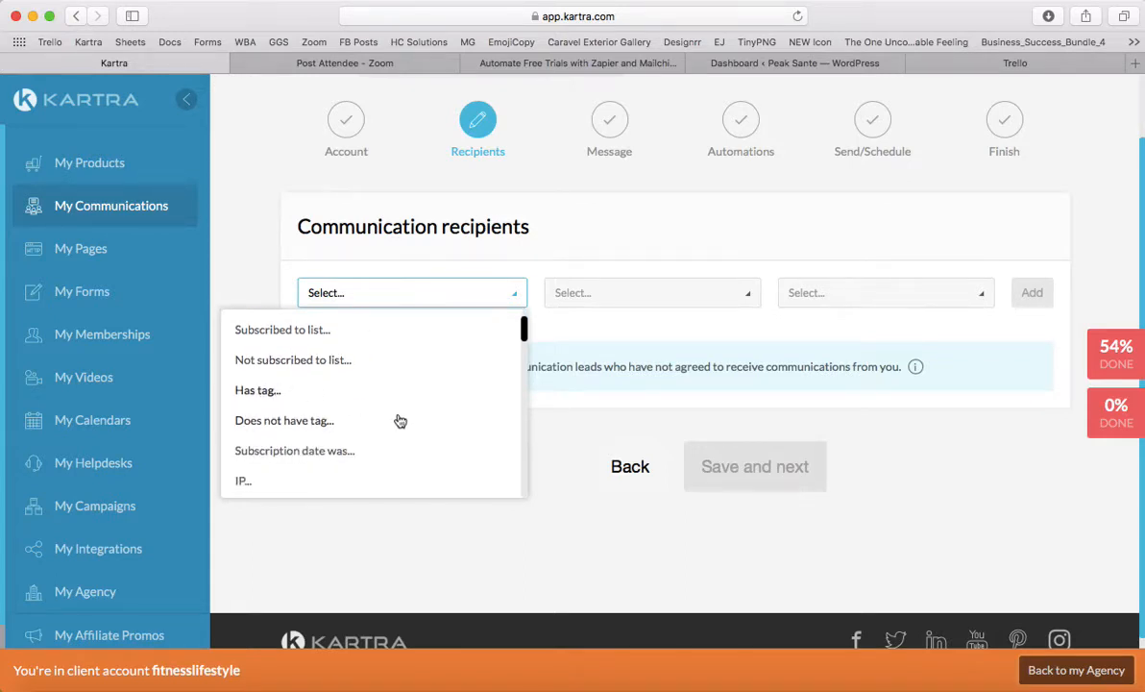
scroll(358, 378, down, 2)
scroll(391, 422, down, 2)
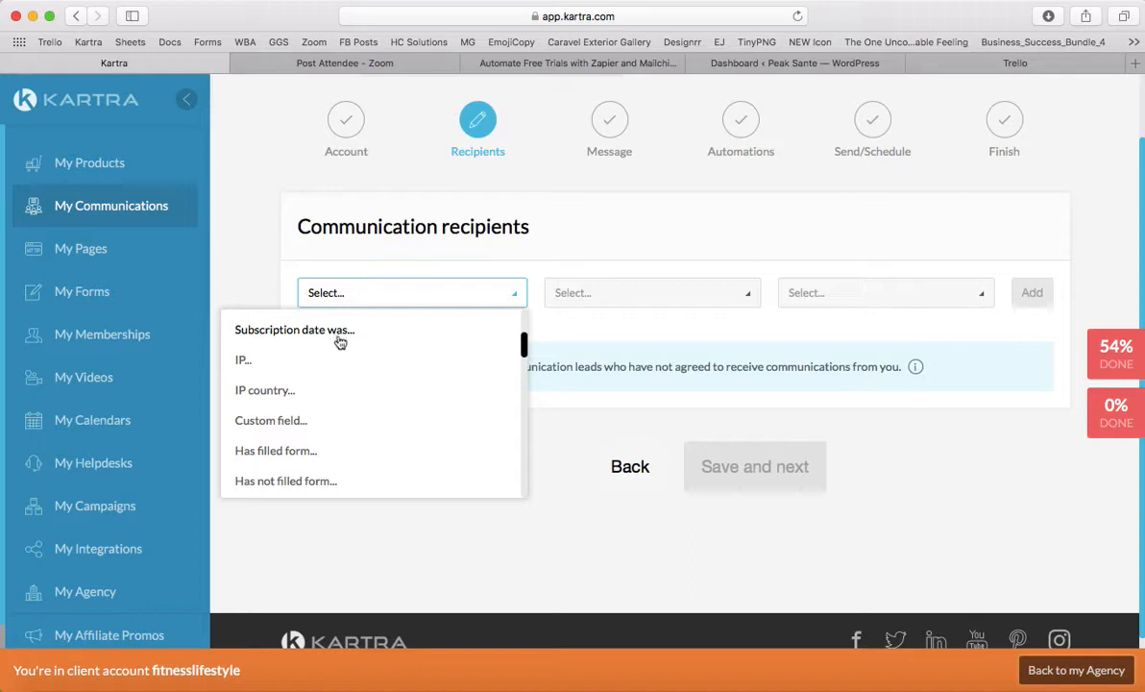
scroll(345, 389, down, 2)
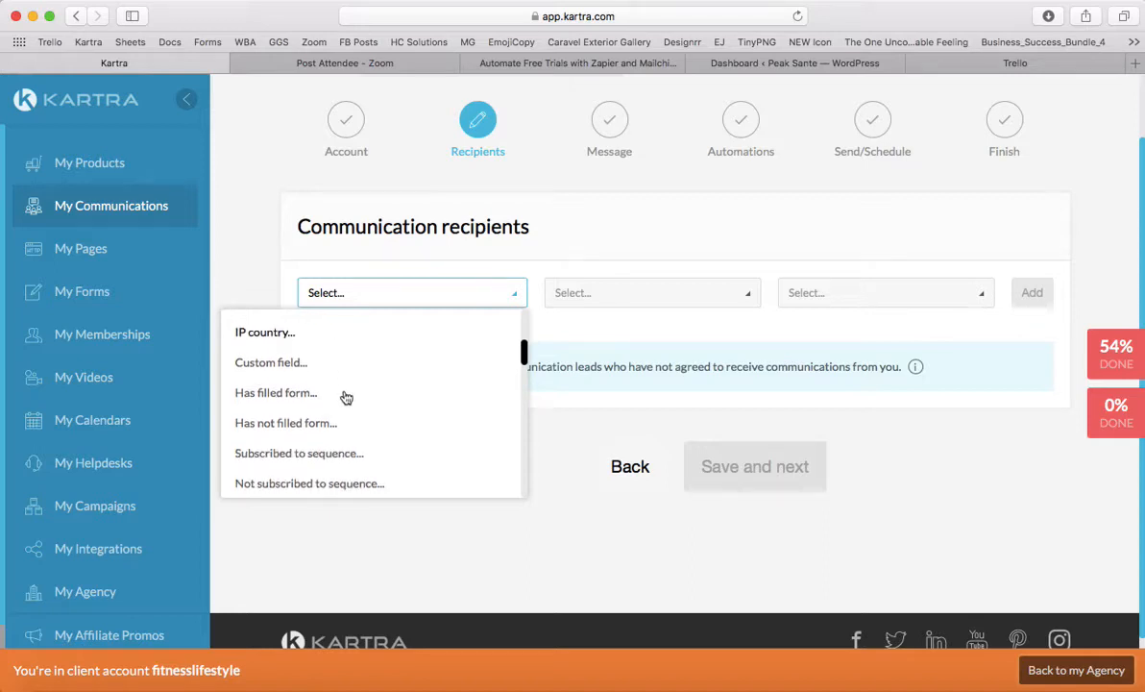
scroll(348, 384, down, 1)
scroll(370, 404, down, 2)
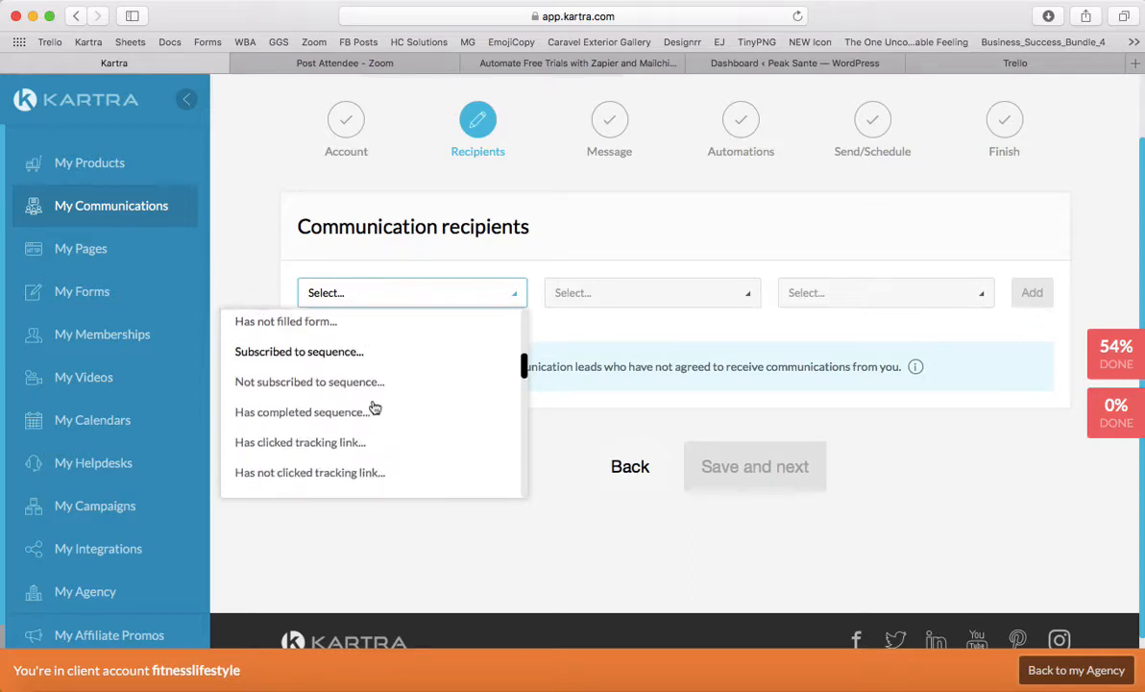
scroll(375, 407, down, 6)
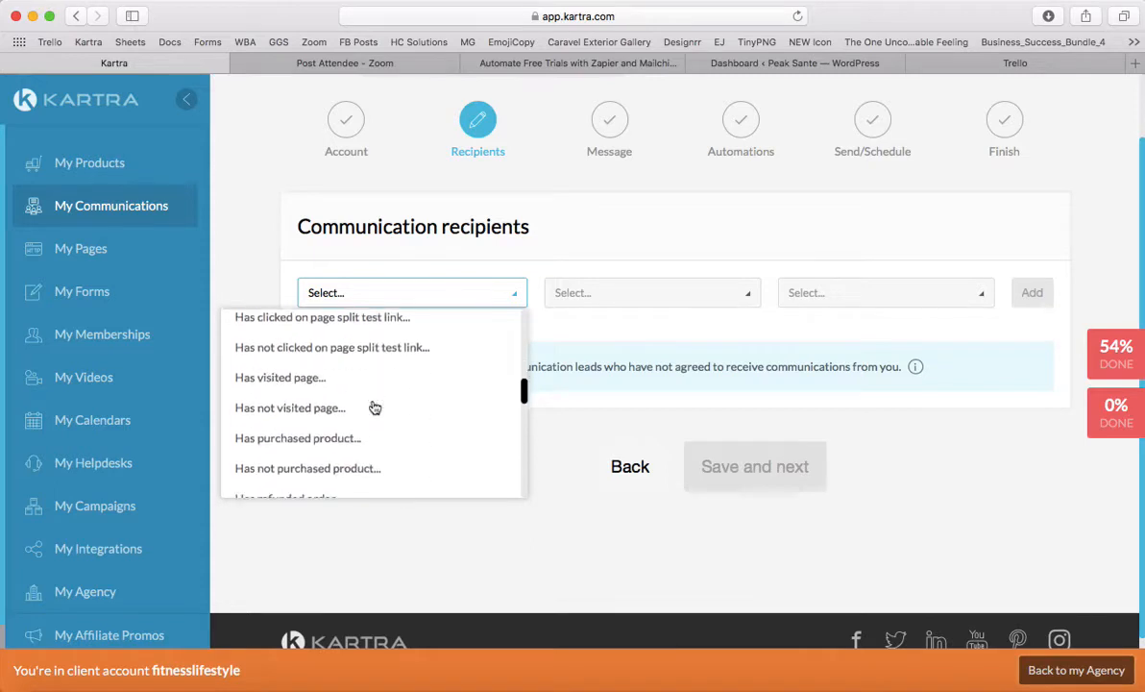
scroll(374, 407, down, 15)
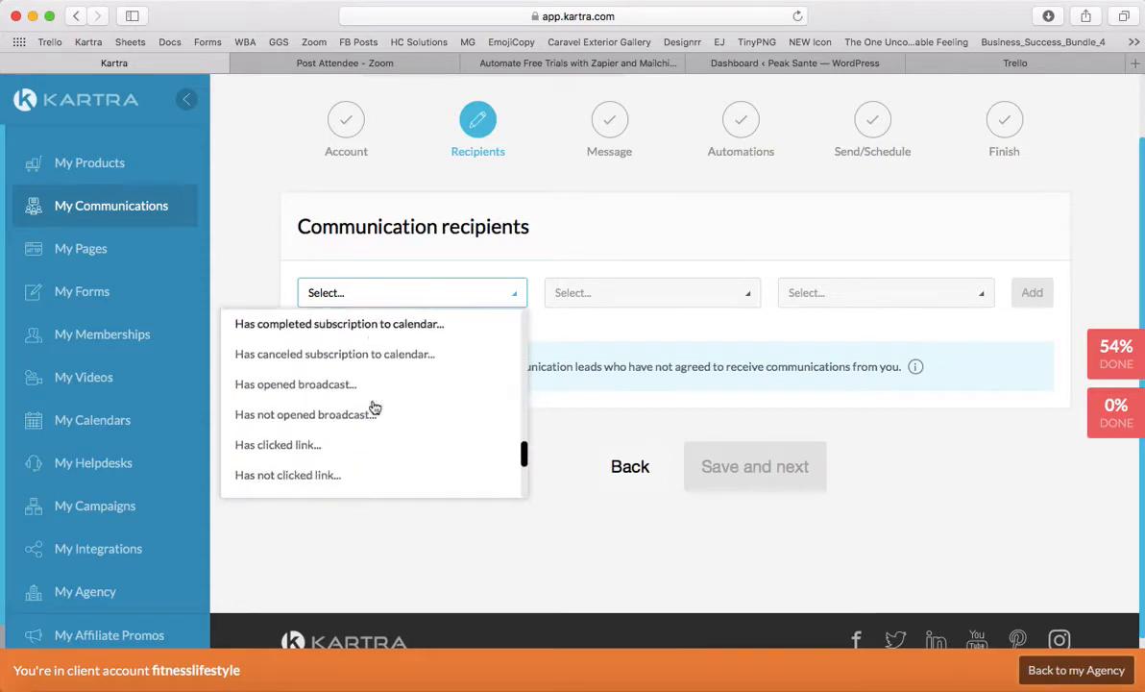
scroll(375, 407, up, 8)
scroll(375, 407, up, 20)
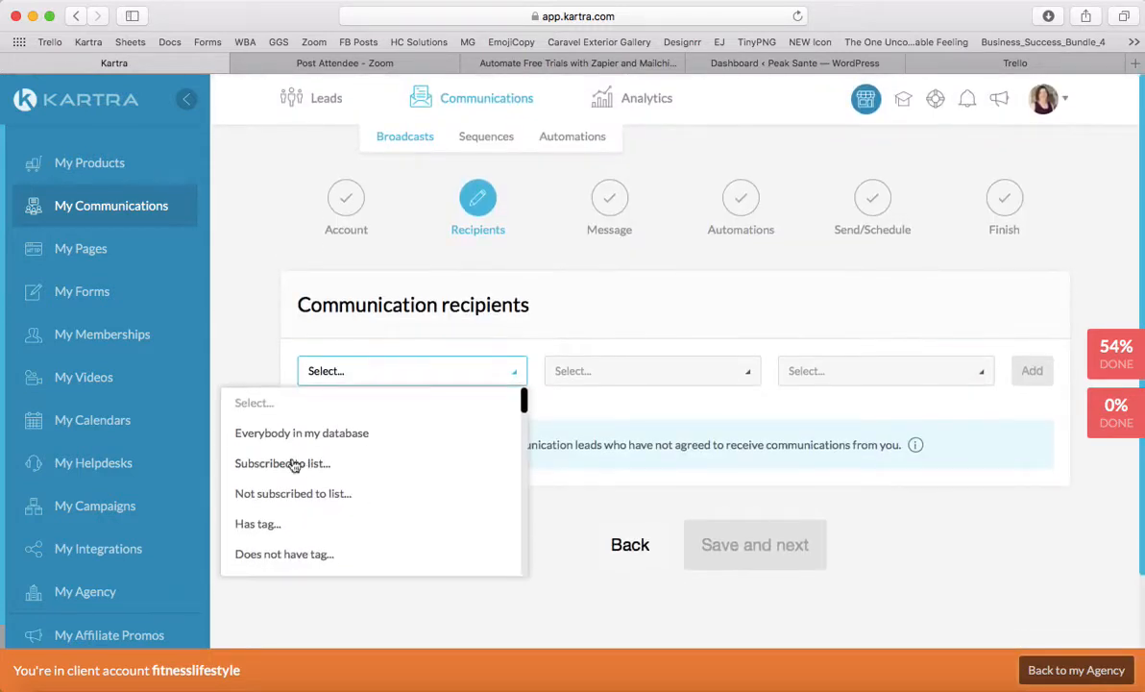
Add a recipient condition that targets leads subscribed to the Subscriber list.
click(292, 465)
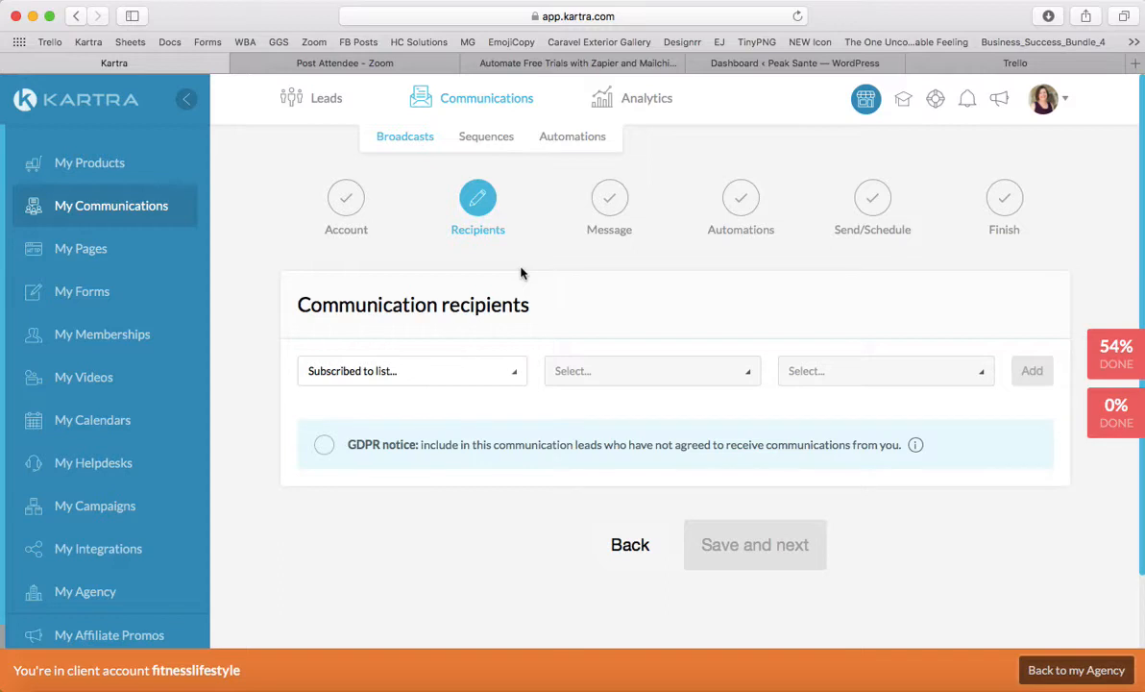
scroll(620, 287, down, 3)
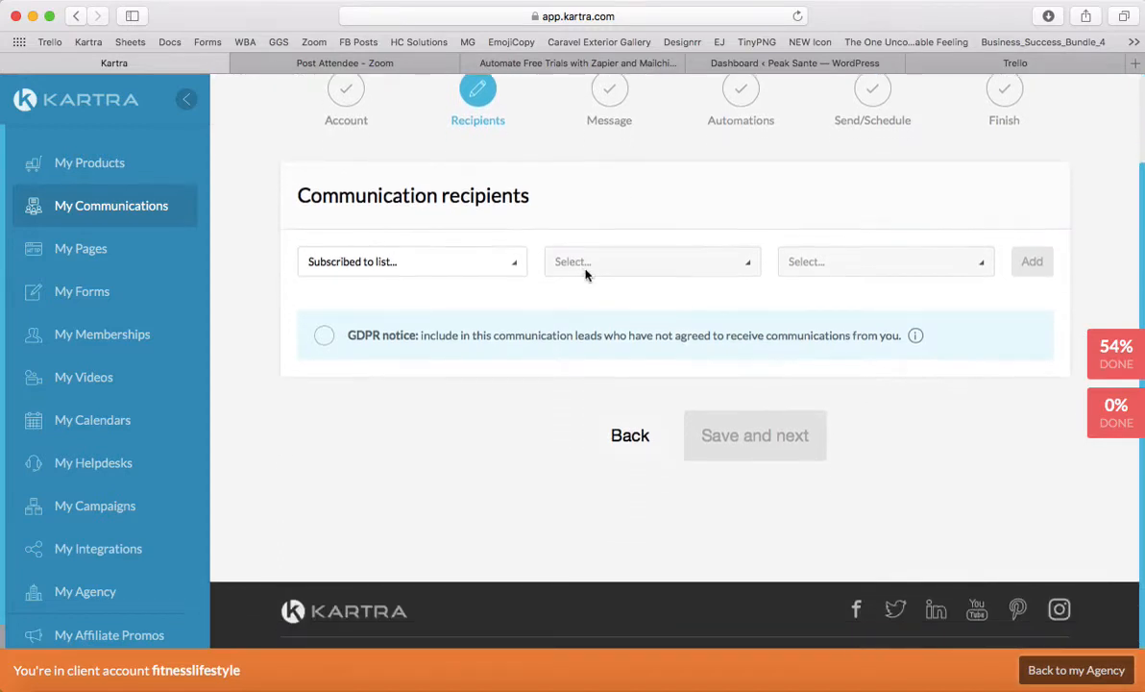
click(731, 260)
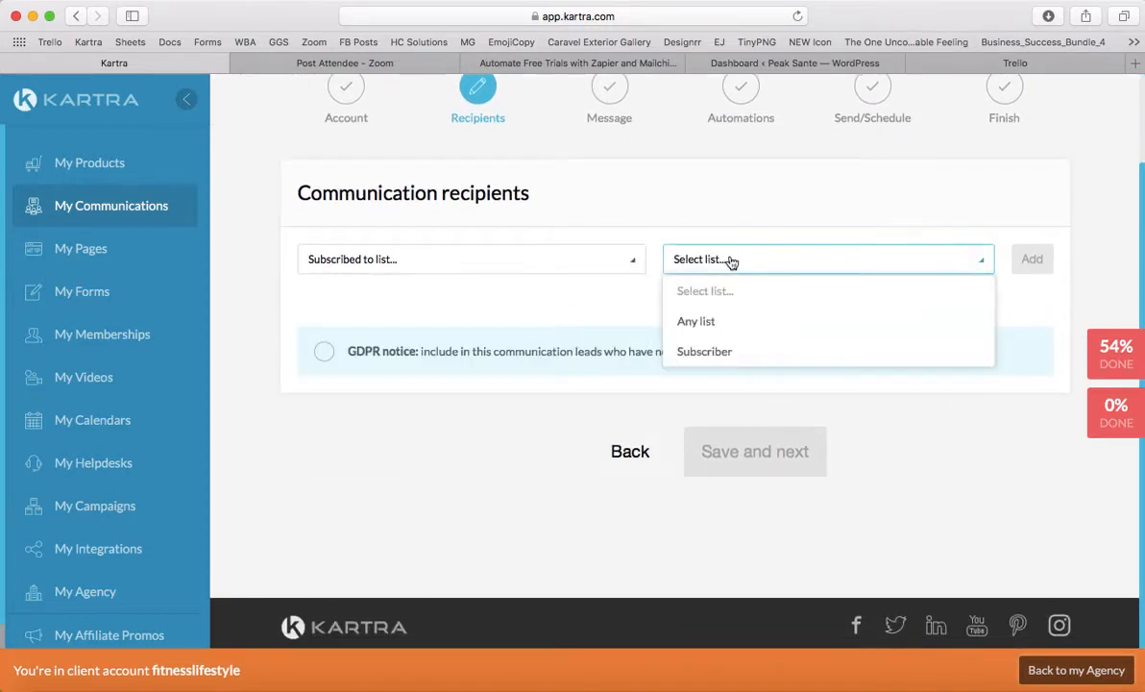
click(716, 352)
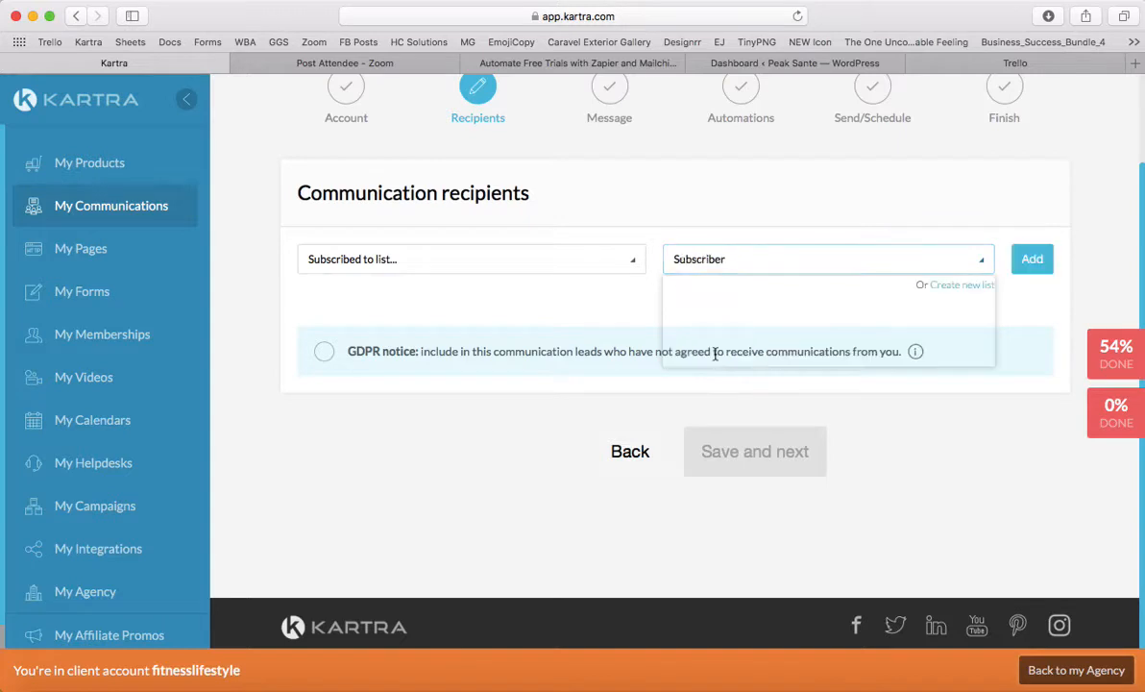
click(1033, 262)
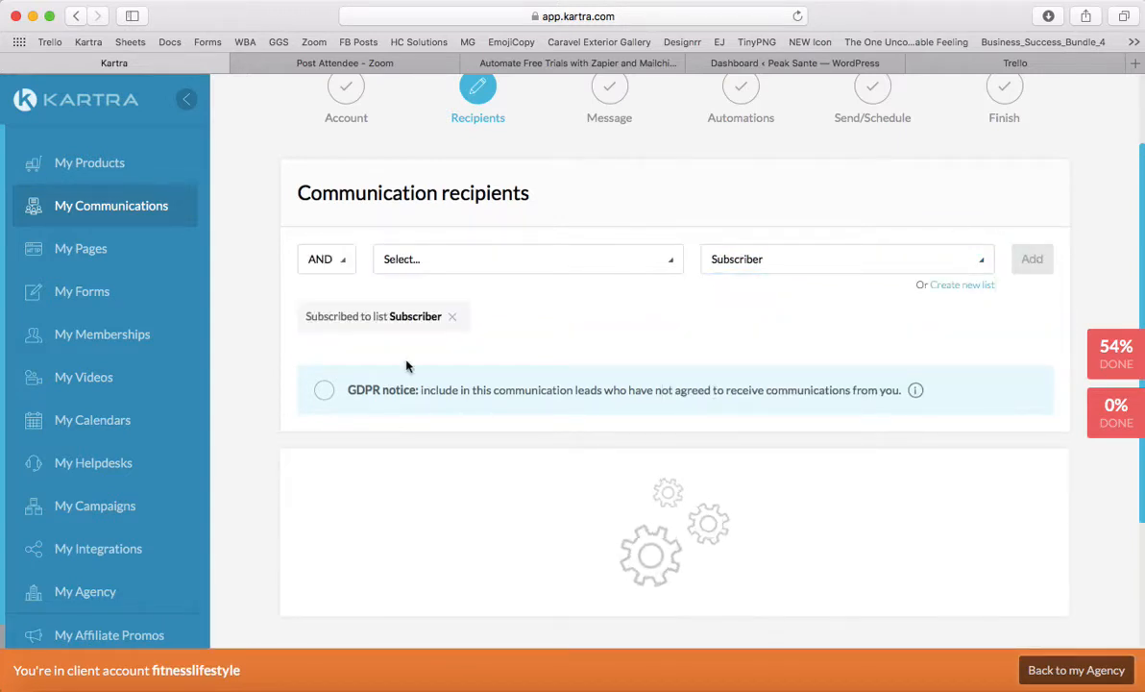
scroll(406, 365, down, 3)
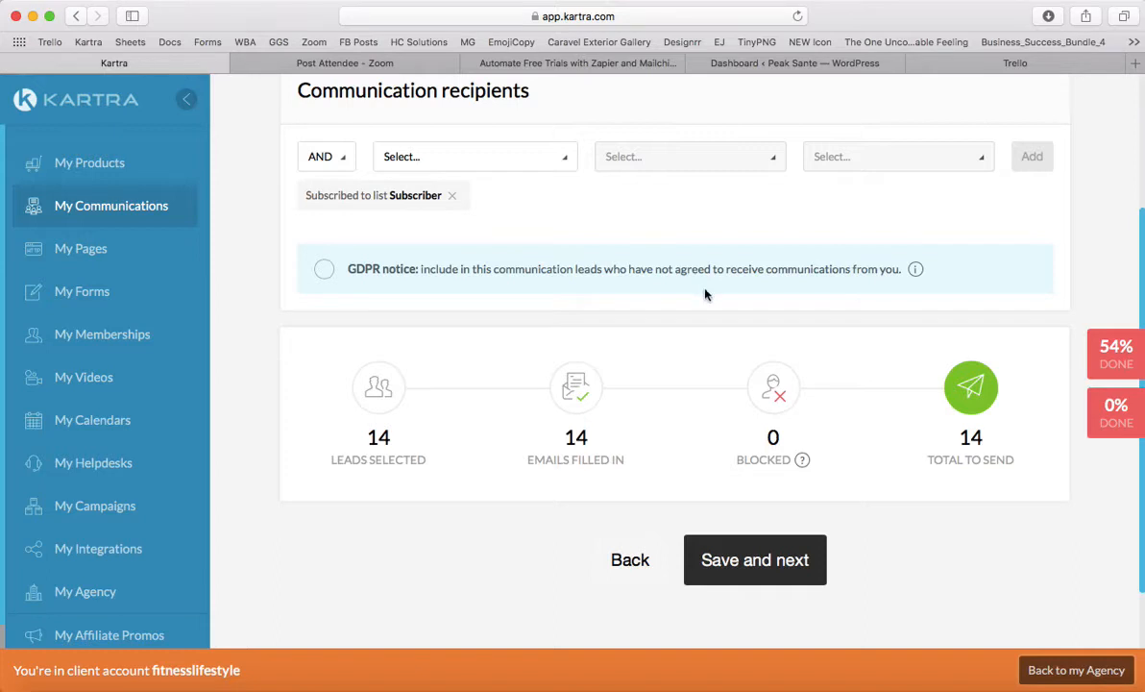
Save the broadcast's recipients, continue to the message stage and select Single email as the broadcast type.
scroll(696, 288, down, 1)
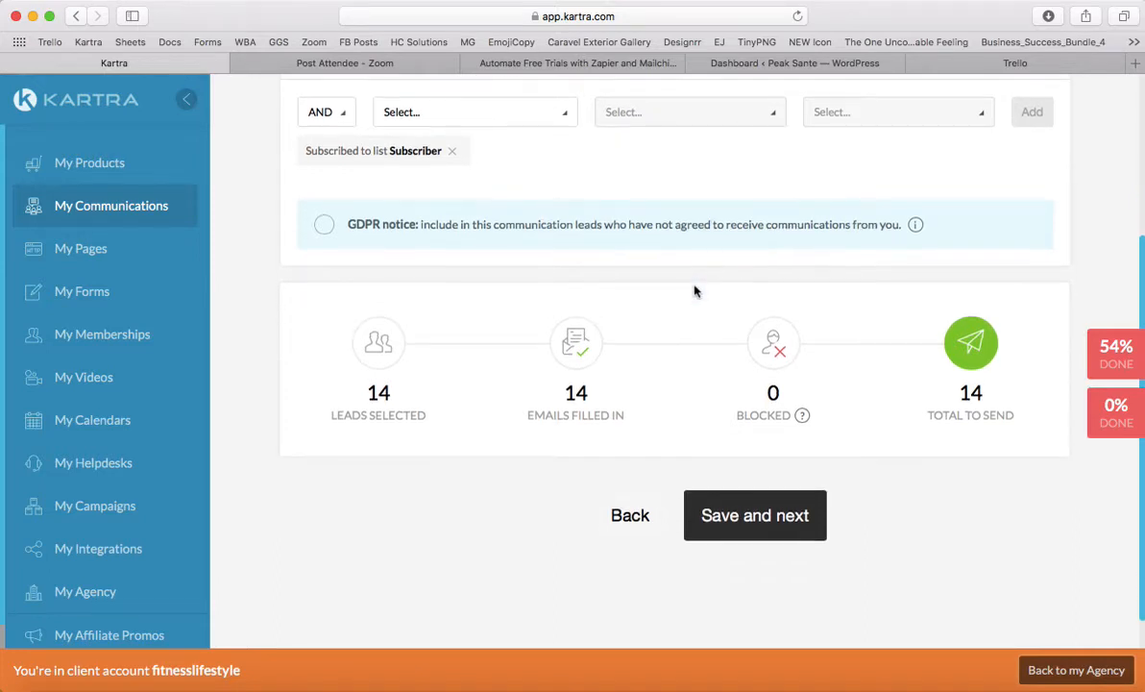
click(777, 524)
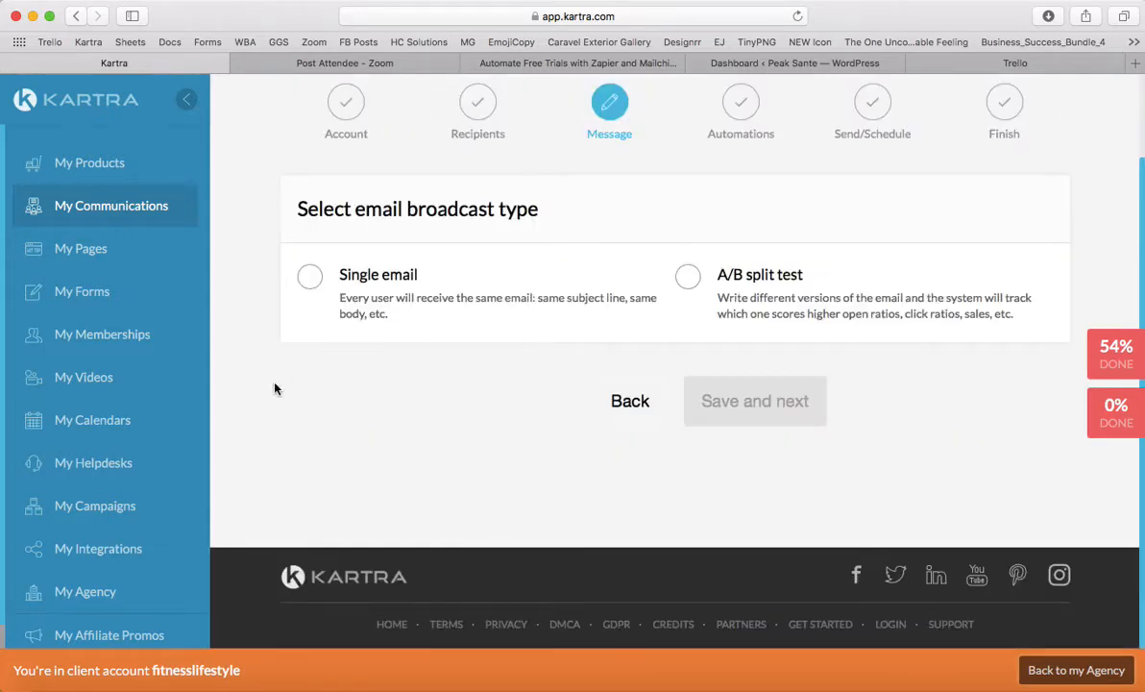
click(312, 277)
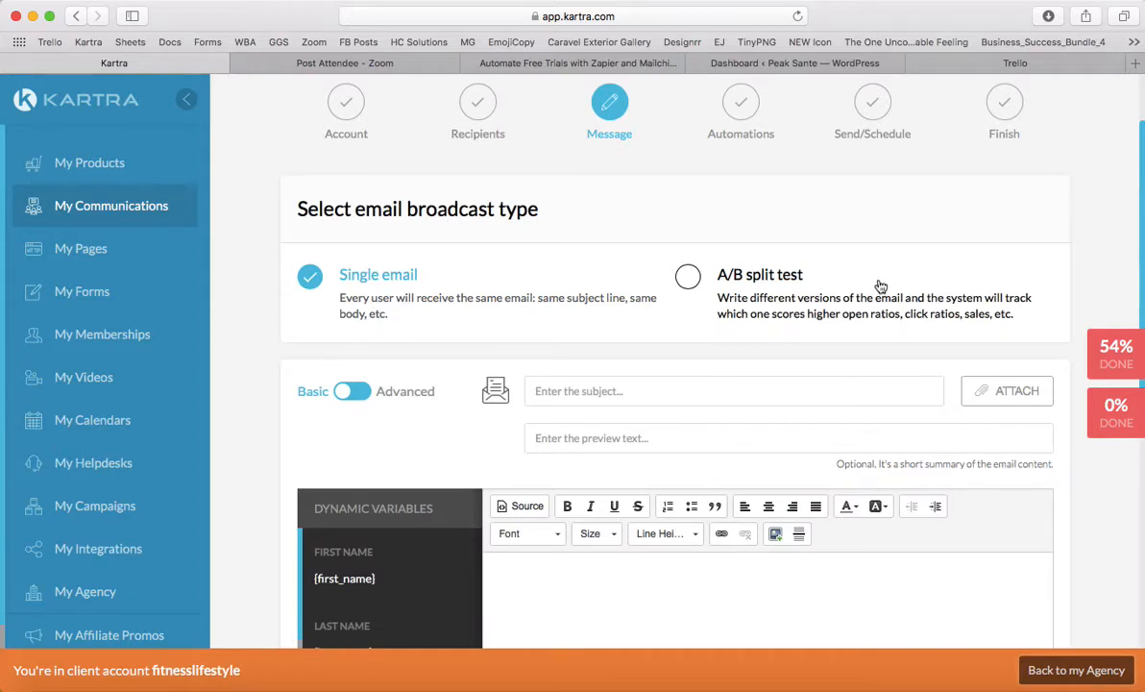
Try the Basic editor by entering the sample text "sdffsfsfsfsdfsdf" in the email body, and delete it.
scroll(880, 286, down, 2)
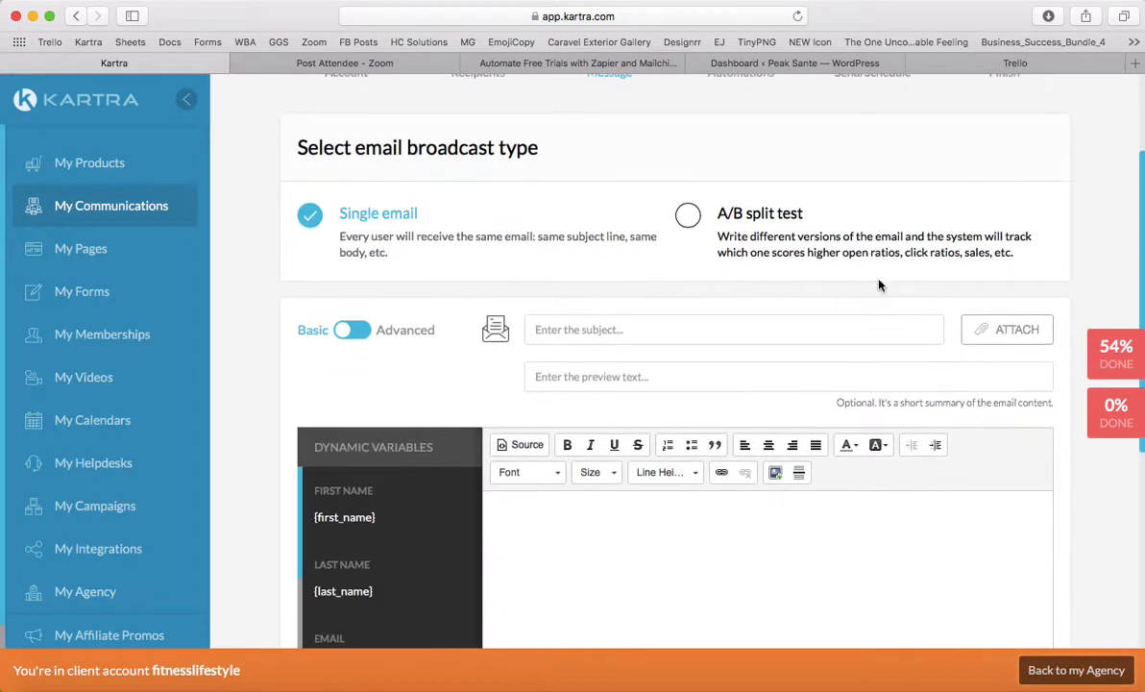
scroll(879, 285, down, 2)
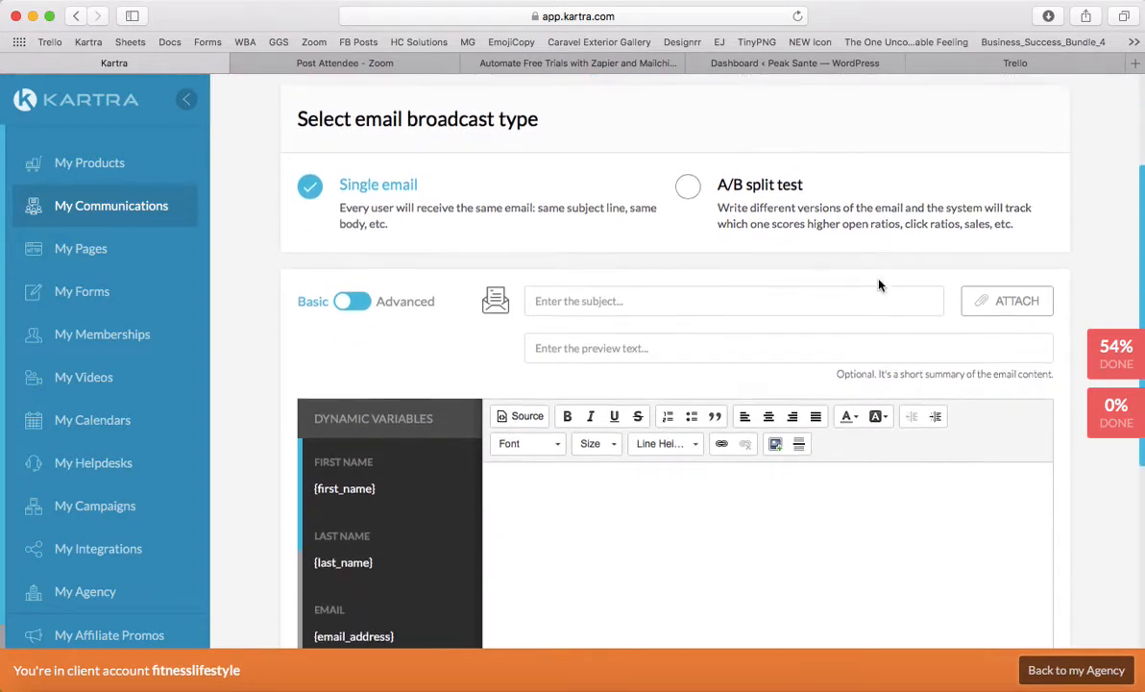
click(573, 291)
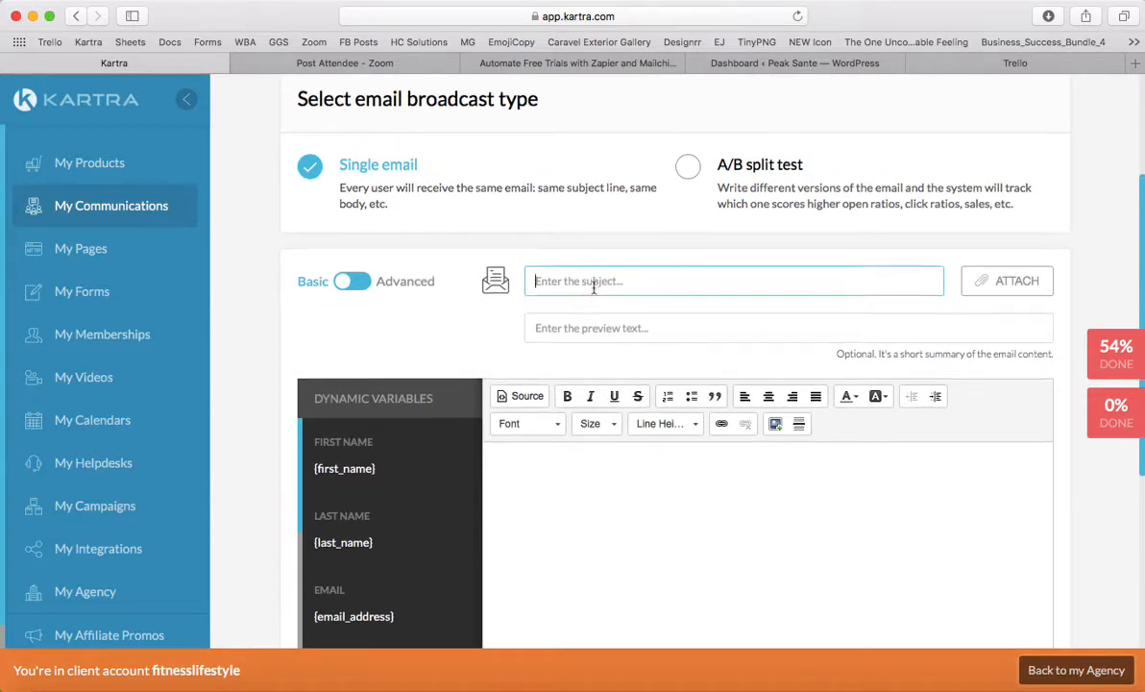
scroll(567, 279, down, 4)
scroll(593, 433, down, 4)
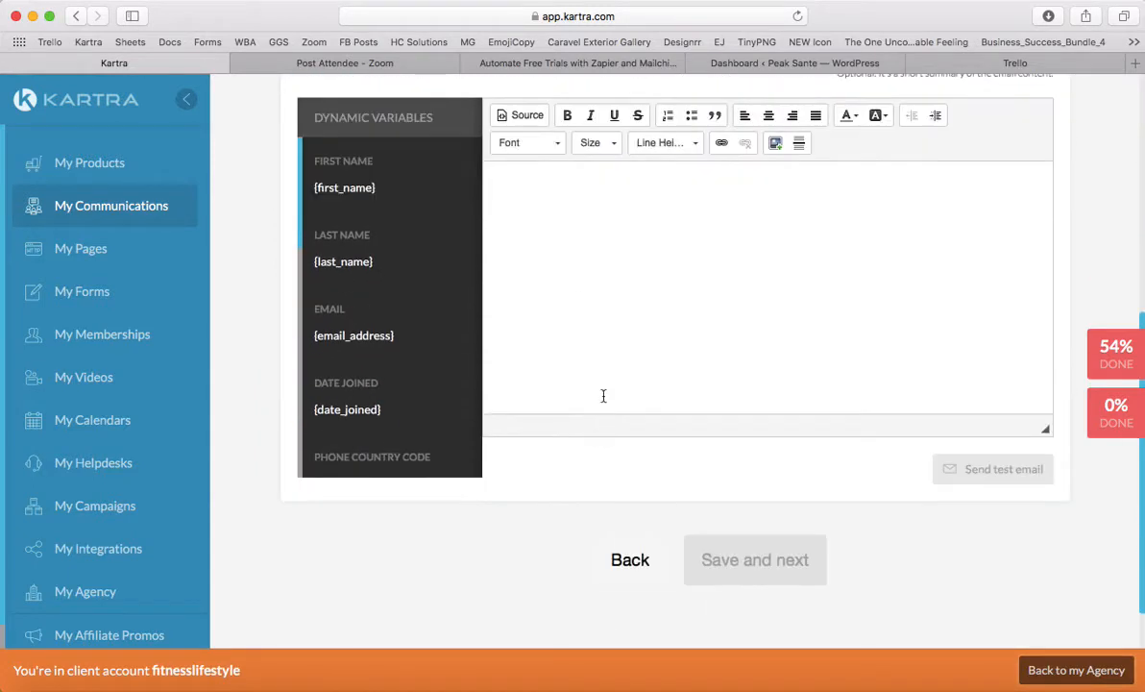
scroll(604, 404, up, 2)
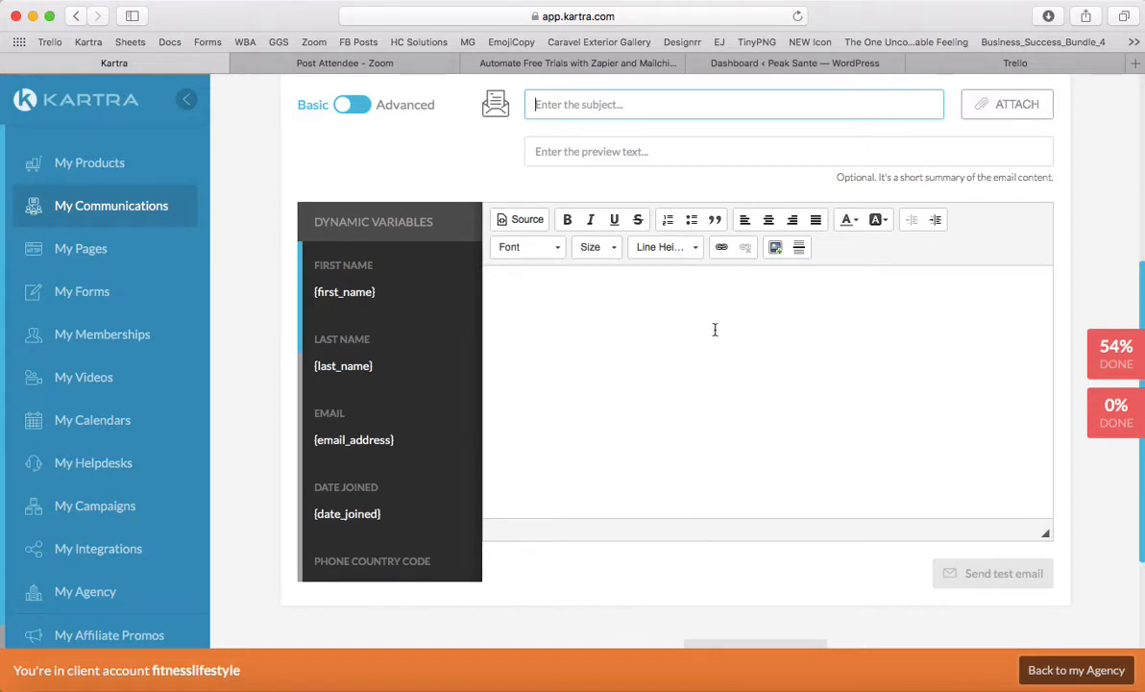
click(565, 282)
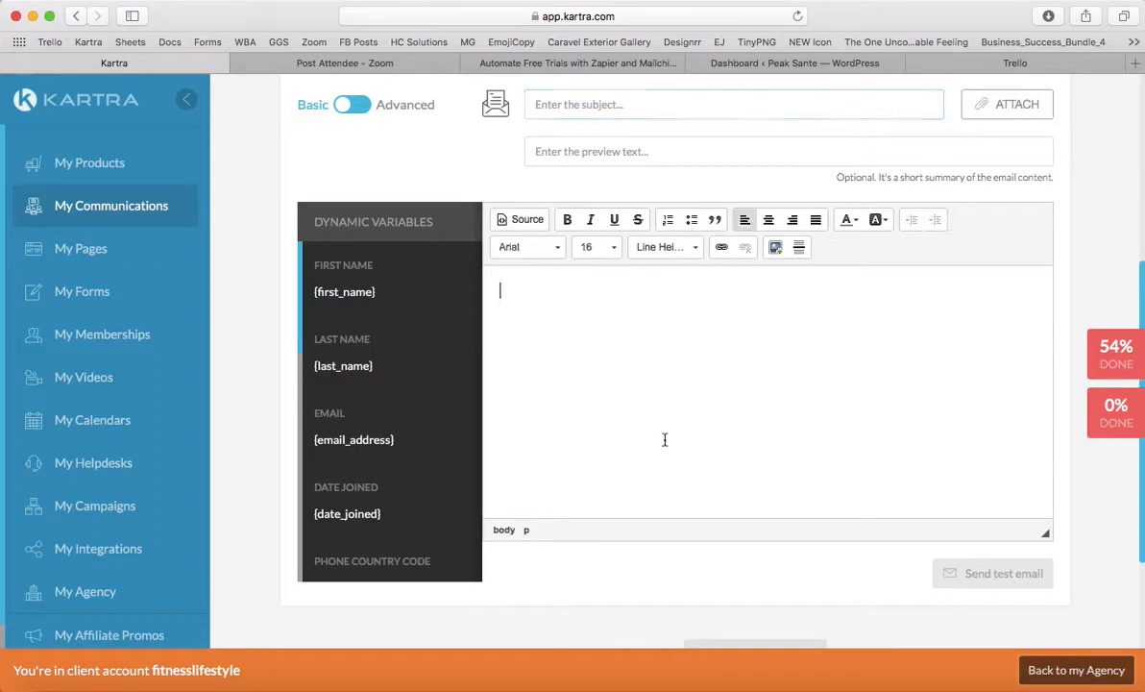
text(sdffsfsfsfsdfsdf)
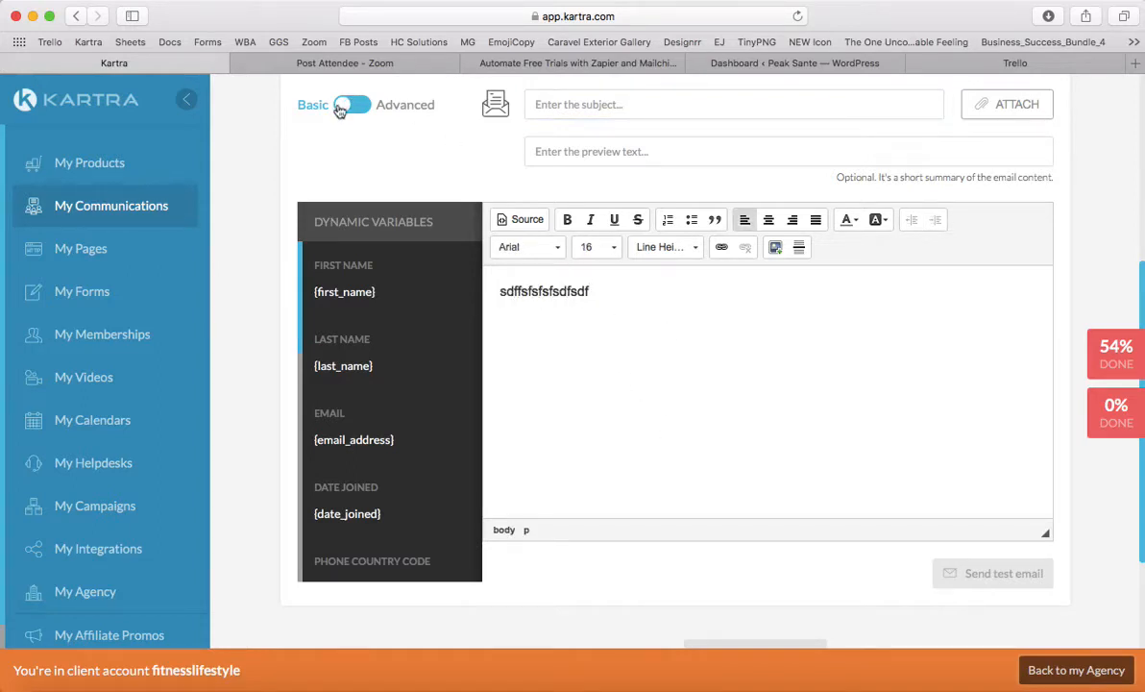
drag(594, 293, 486, 289)
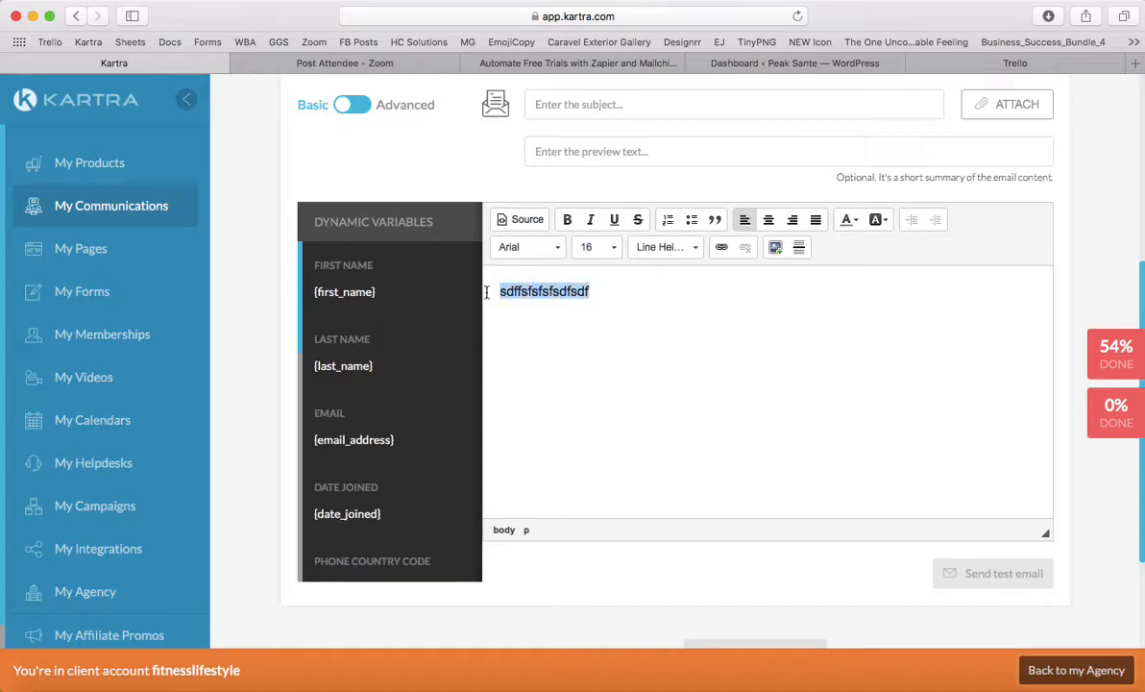
key(BackSpace)
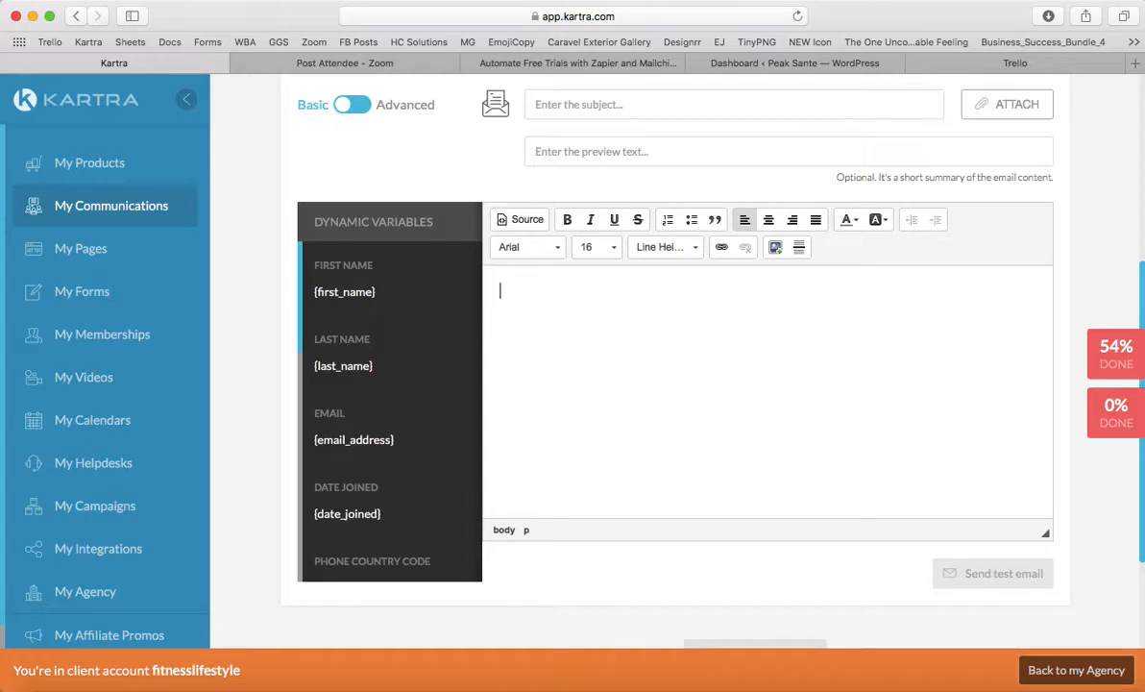
Switch the message to the Advanced editor and browse its design template categories, from Full templates to Footers.
click(362, 109)
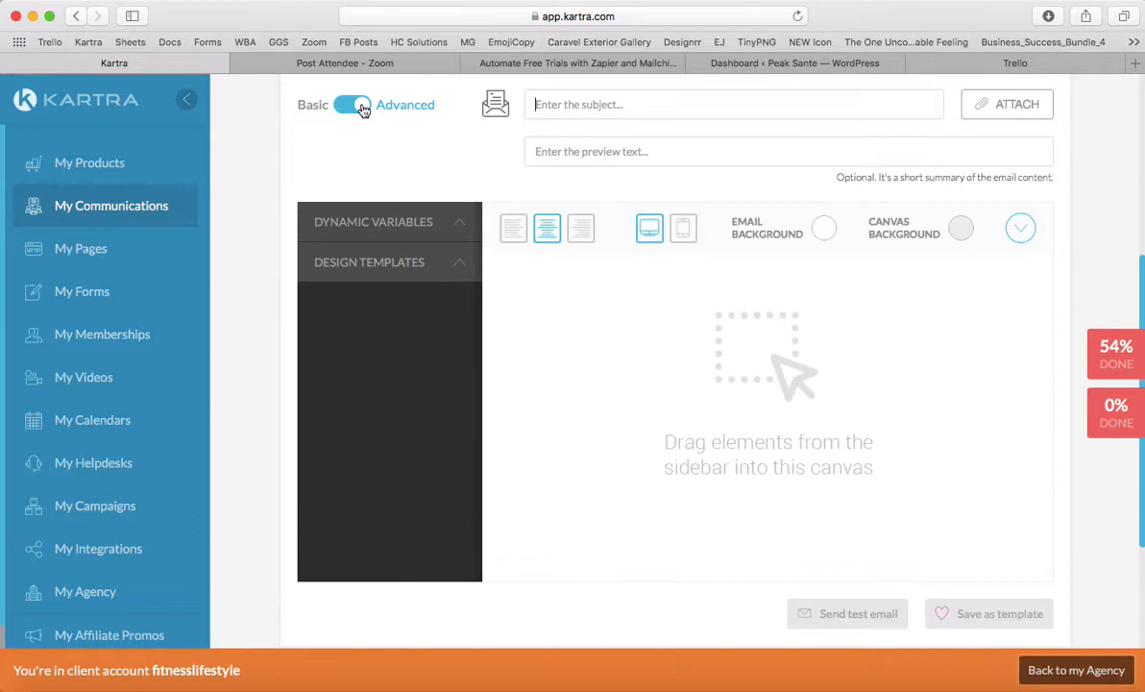
click(381, 265)
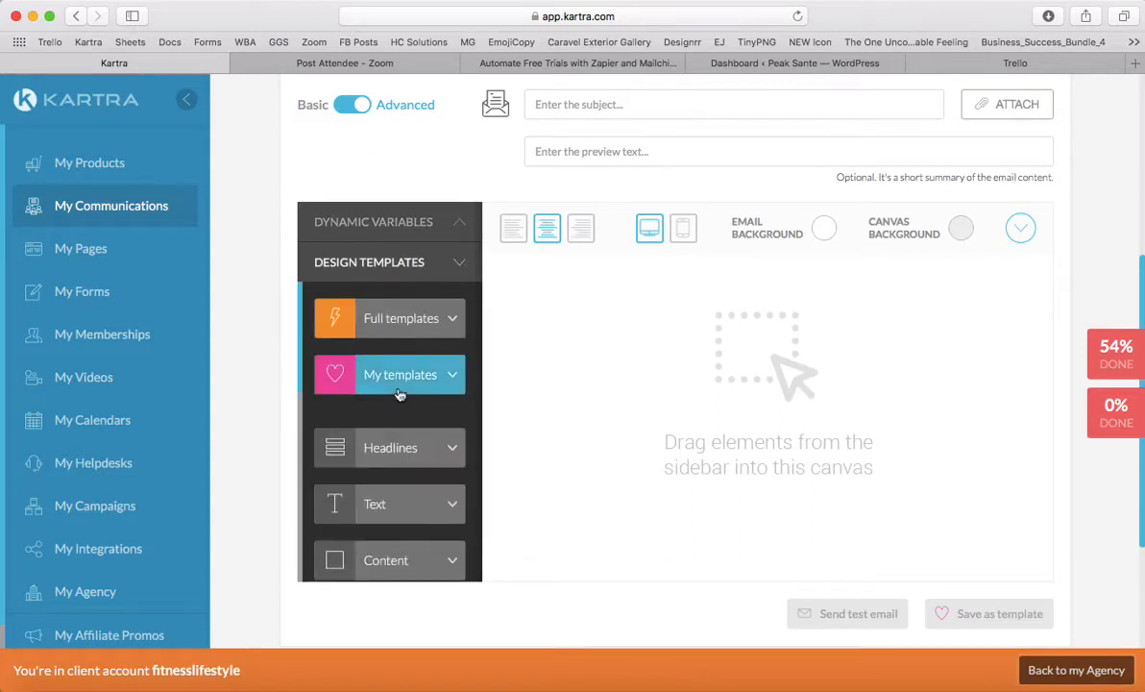
scroll(380, 504, down, 2)
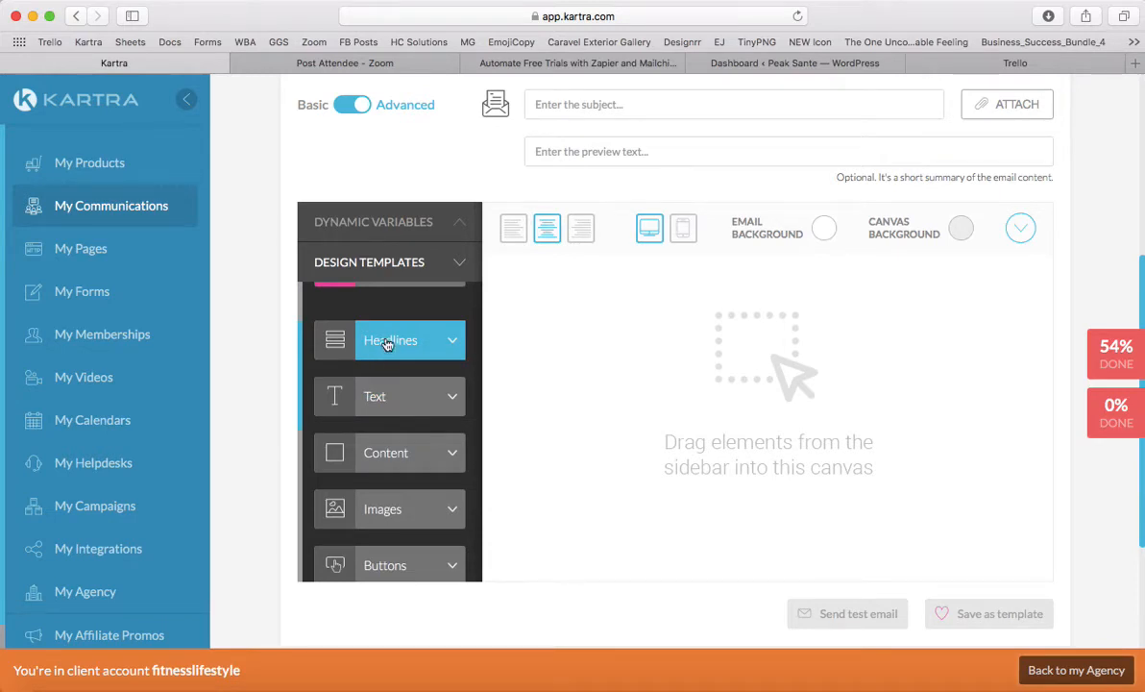
scroll(390, 396, down, 4)
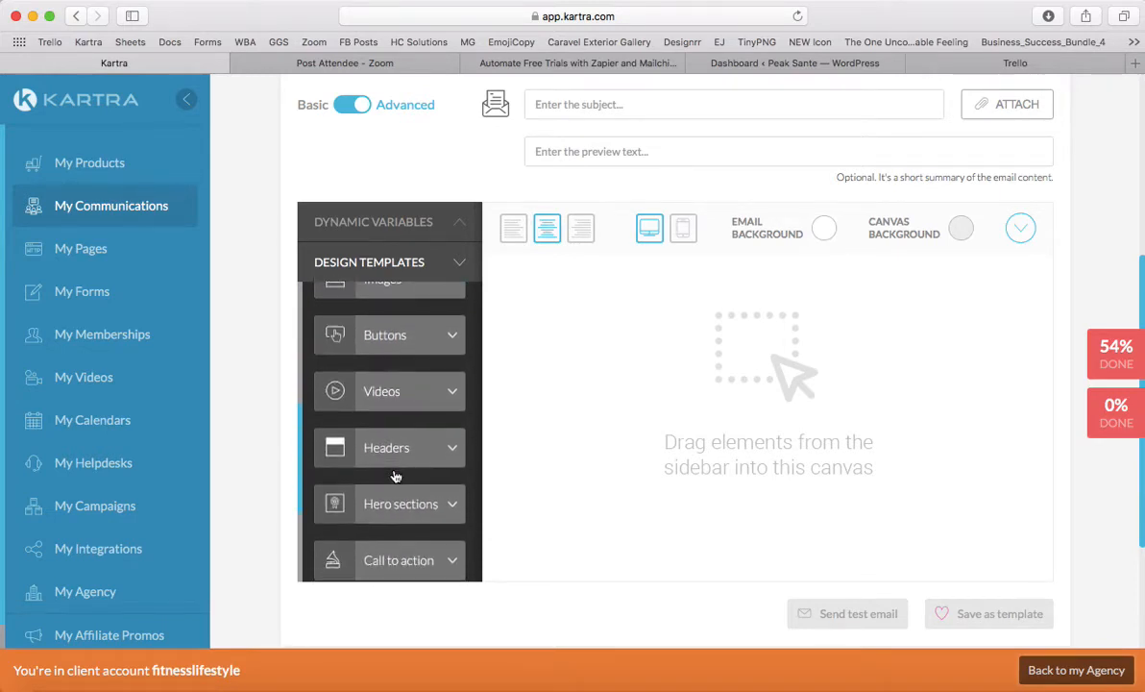
scroll(392, 462, down, 5)
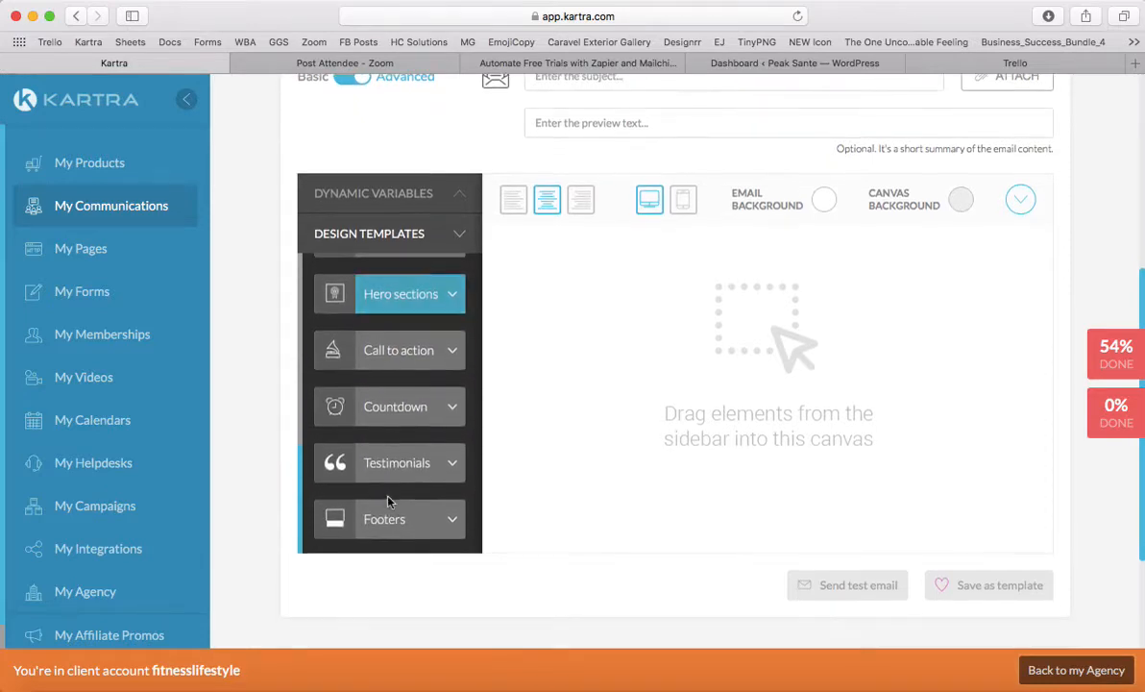
scroll(390, 498, up, 6)
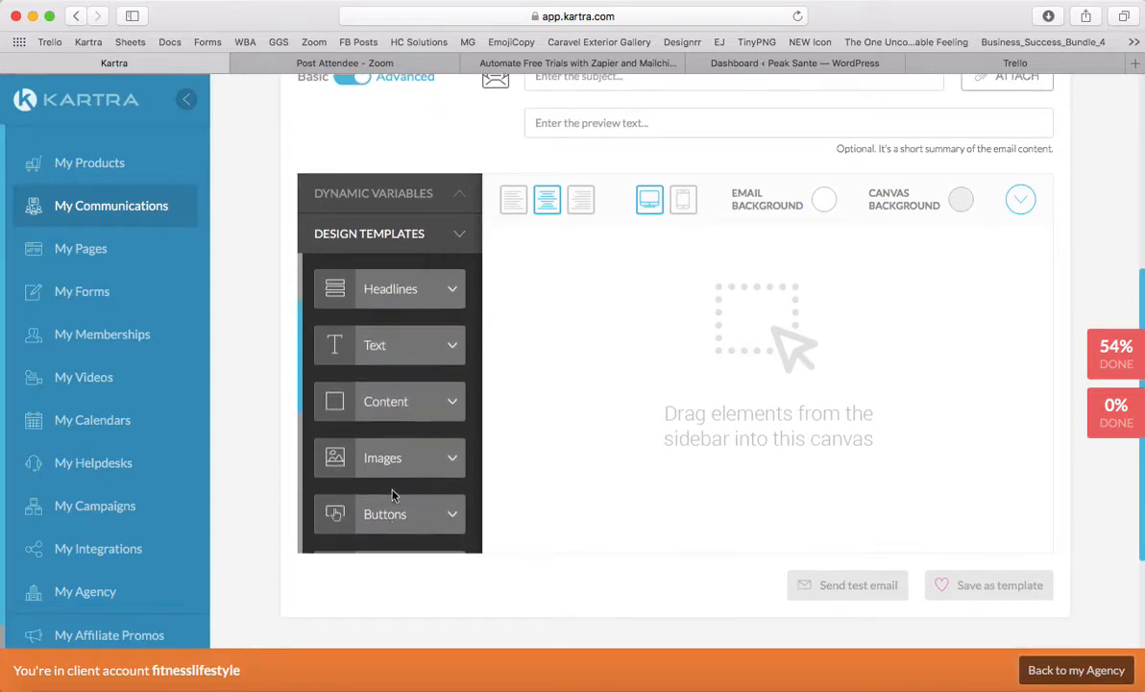
scroll(392, 495, up, 8)
scroll(391, 437, down, 6)
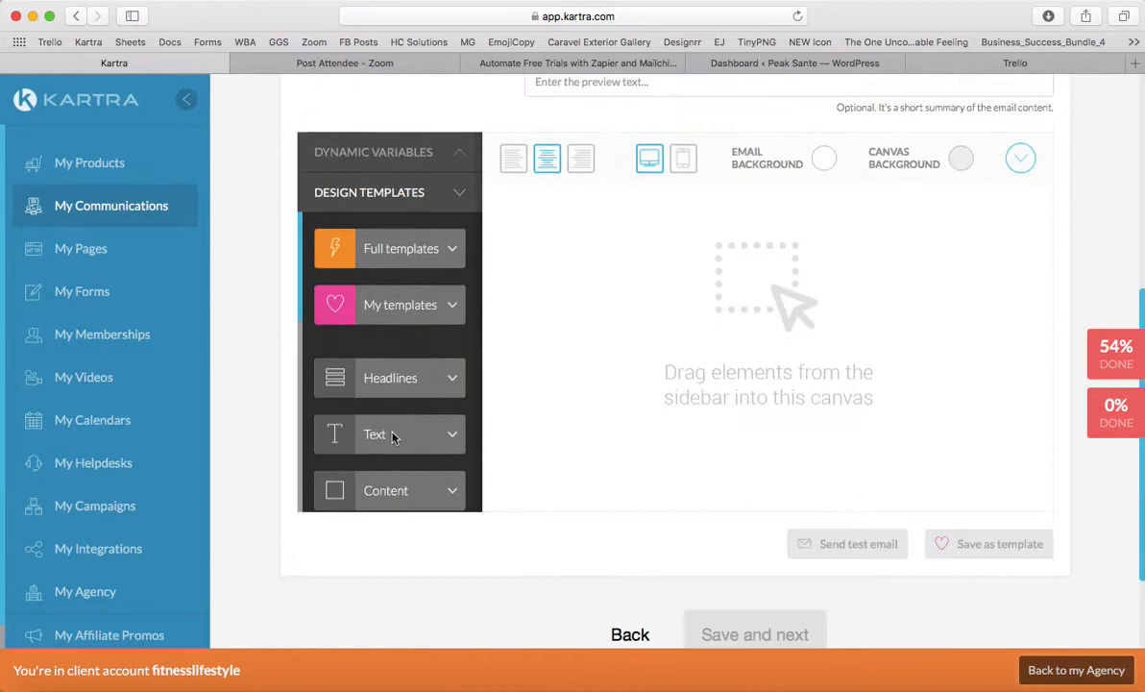
Place the saved Fitness Lifestyle newsletter from My templates on the email canvas, keeping it in the saved templates.
click(388, 325)
drag(357, 263, 680, 233)
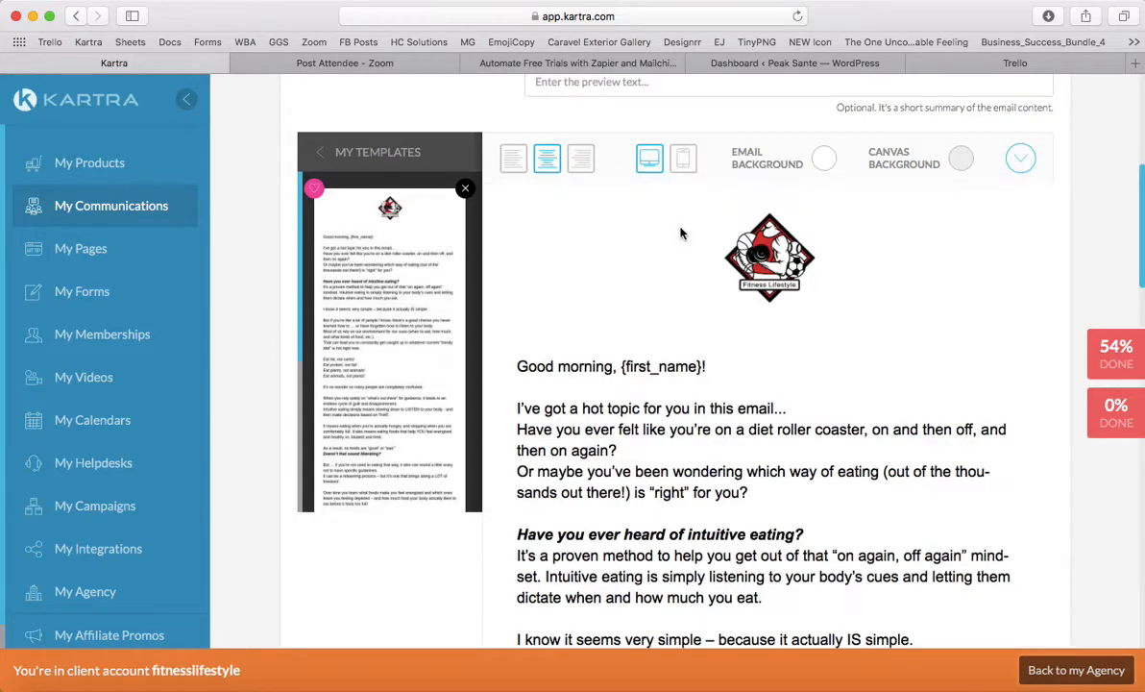
click(464, 190)
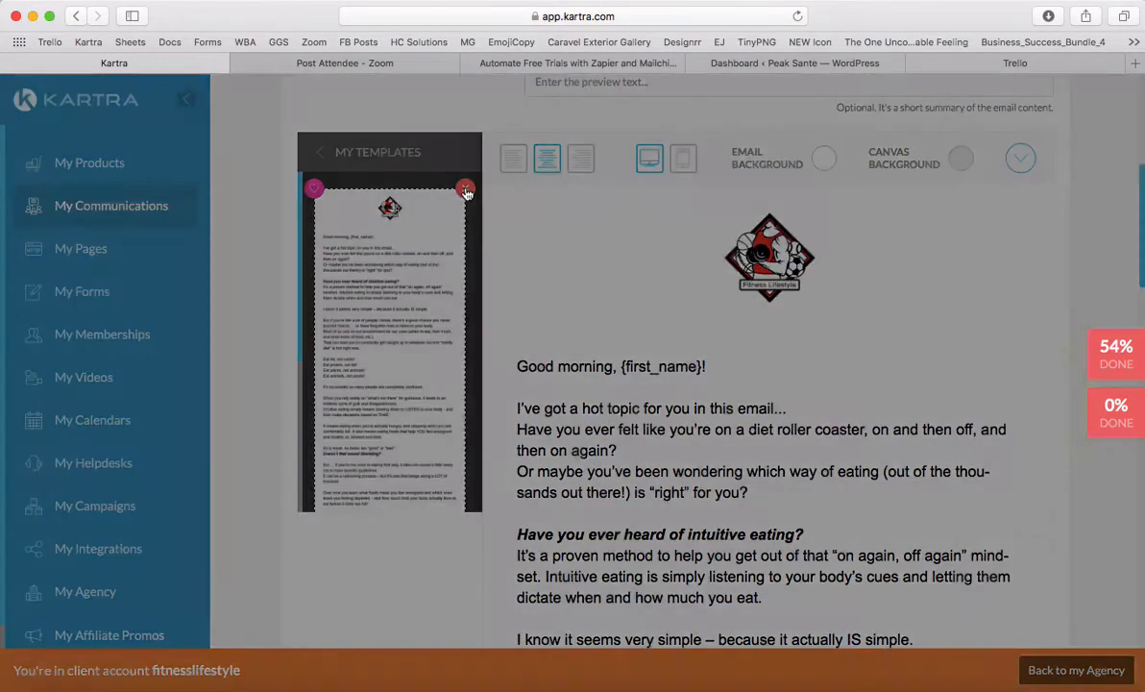
click(759, 144)
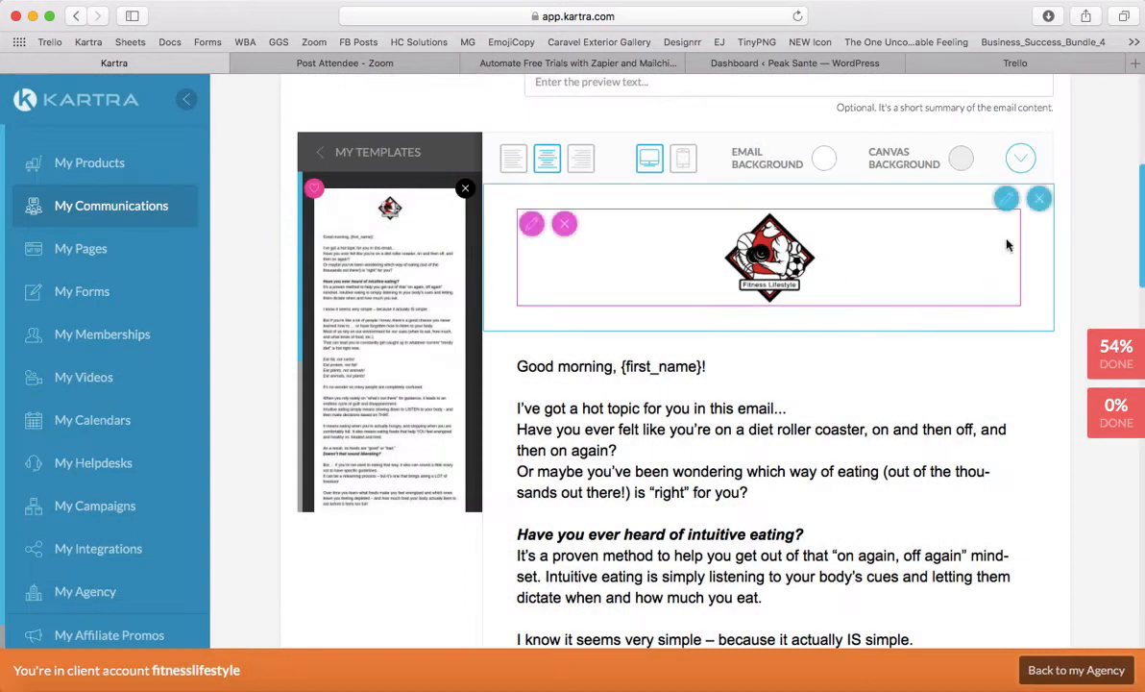
Delete every block of the placed newsletter template to empty the email canvas.
click(1040, 200)
click(1040, 200)
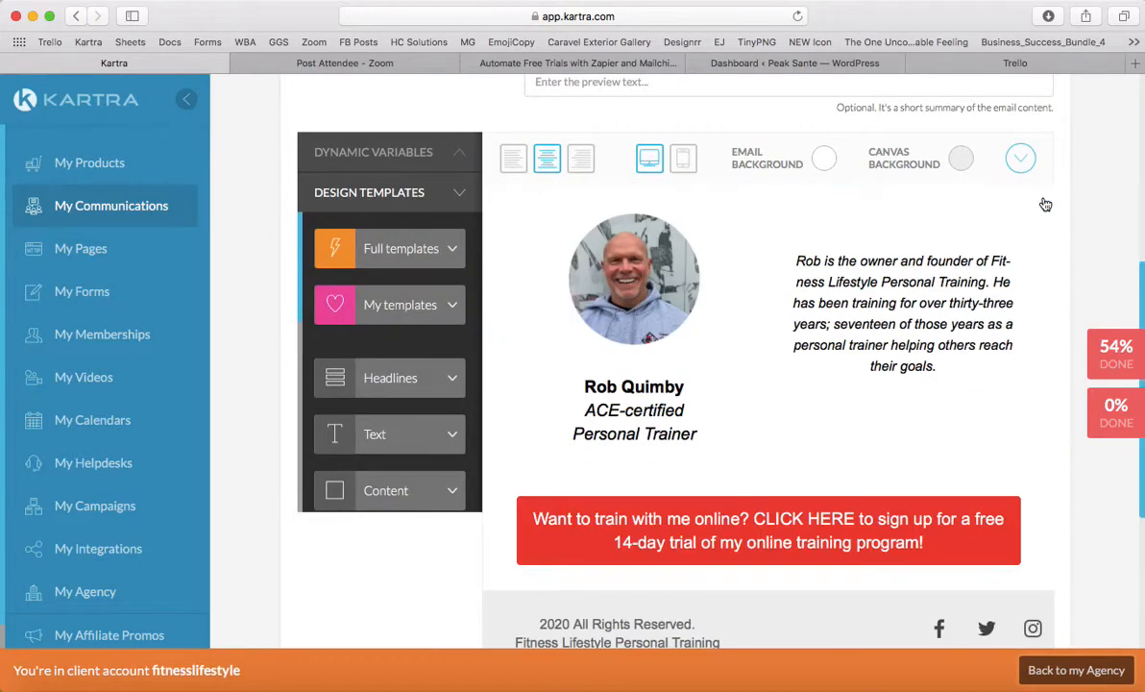
click(1038, 202)
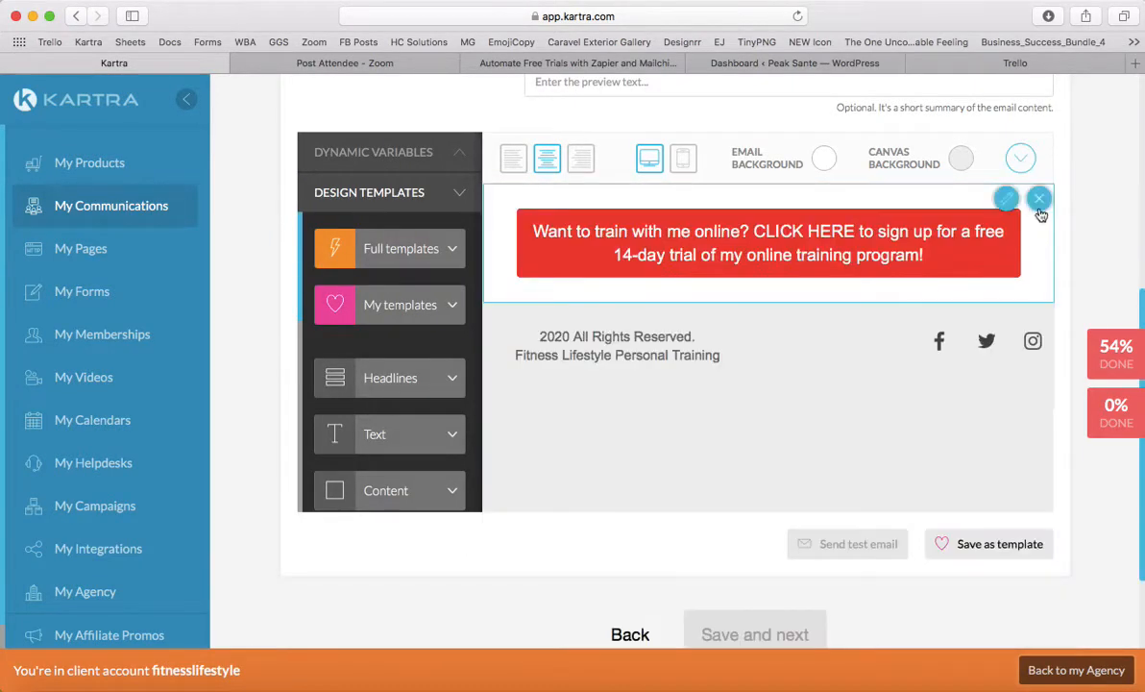
click(1038, 202)
click(1039, 199)
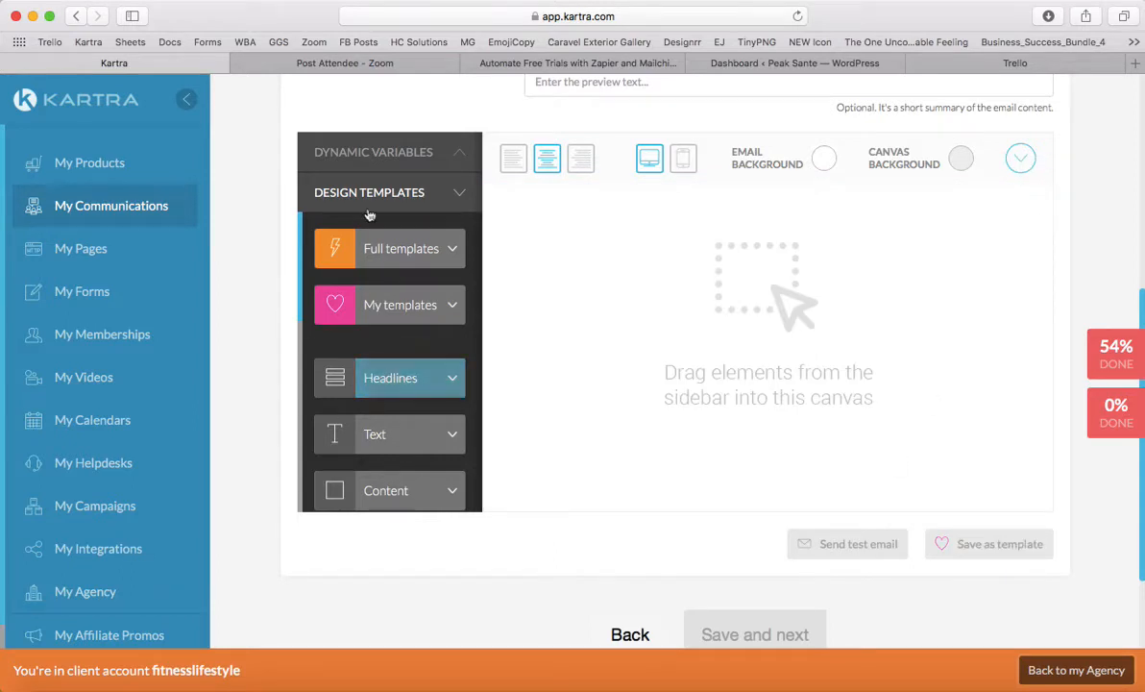
Add a single-column Text block to the empty email canvas.
scroll(342, 197, up, 3)
scroll(398, 206, down, 4)
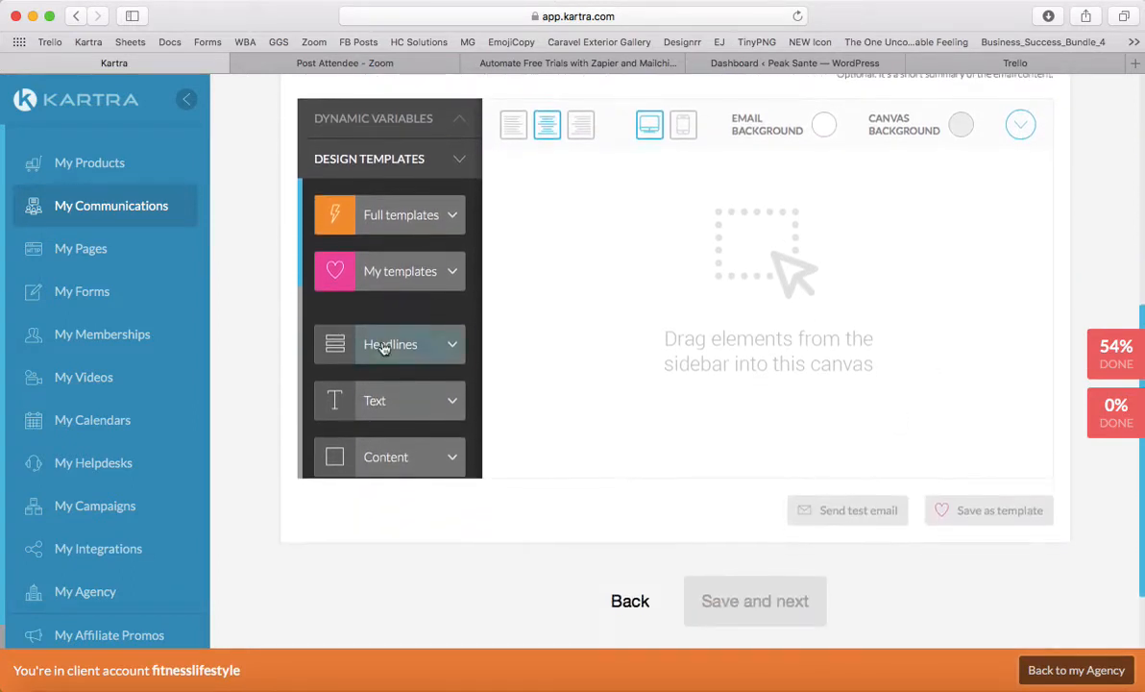
click(382, 401)
drag(365, 188, 676, 197)
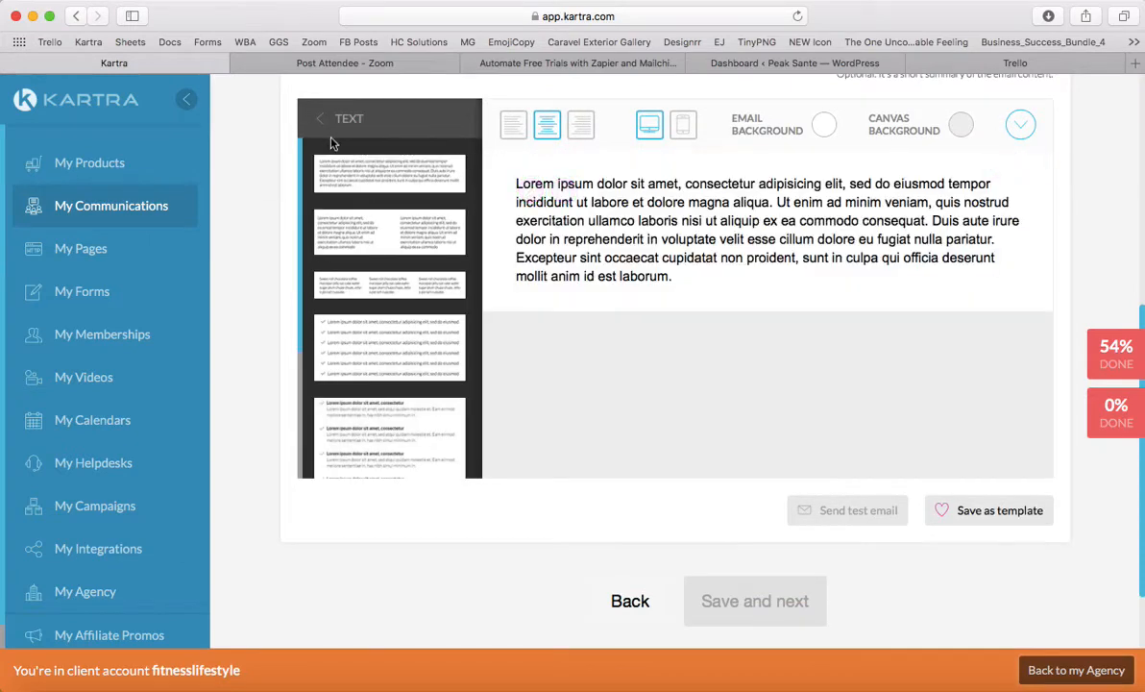
Add a single Images block with margins around the picture below the text block.
click(320, 118)
scroll(386, 411, down, 2)
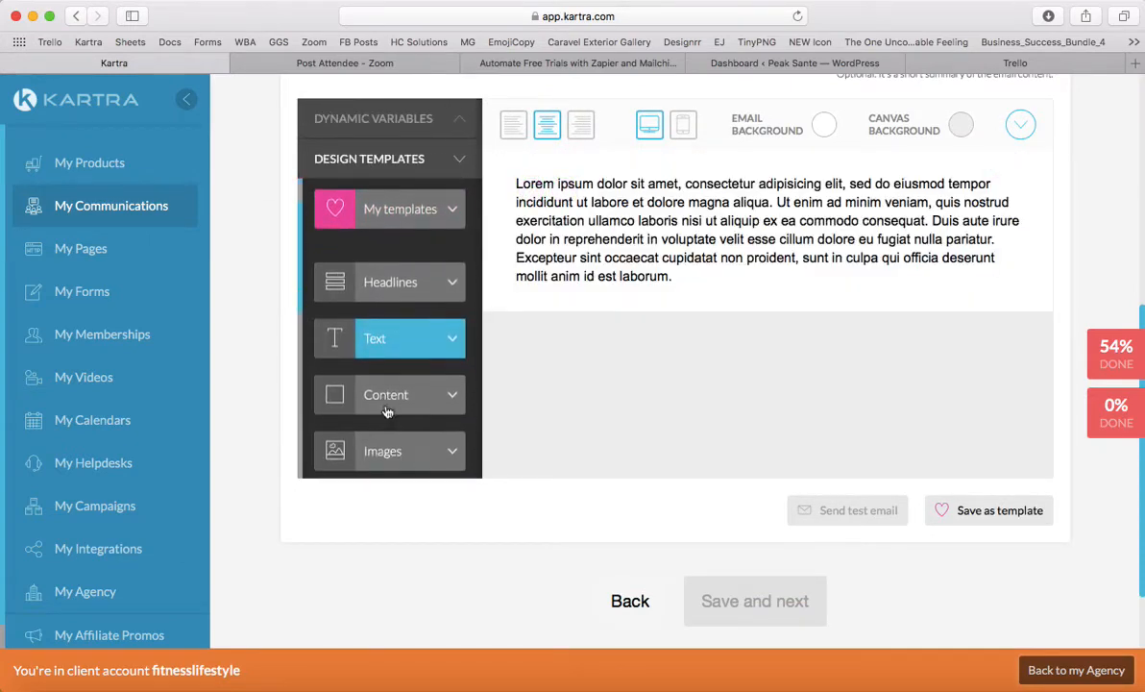
scroll(382, 407, down, 1)
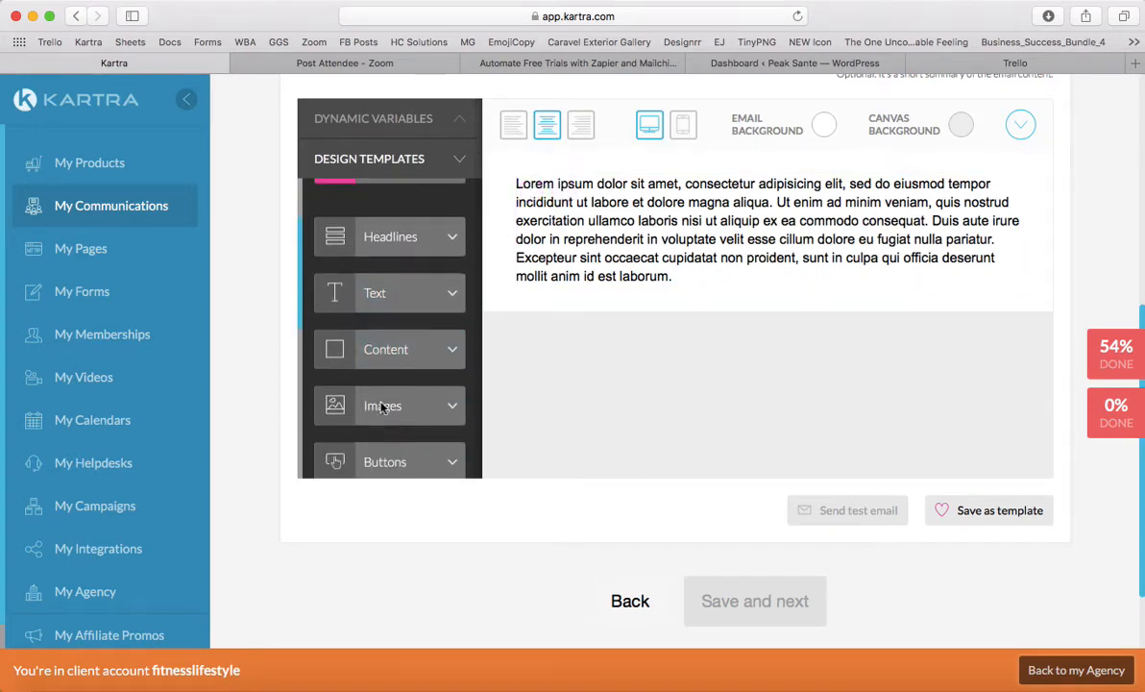
click(382, 403)
drag(371, 299, 692, 413)
scroll(618, 367, down, 3)
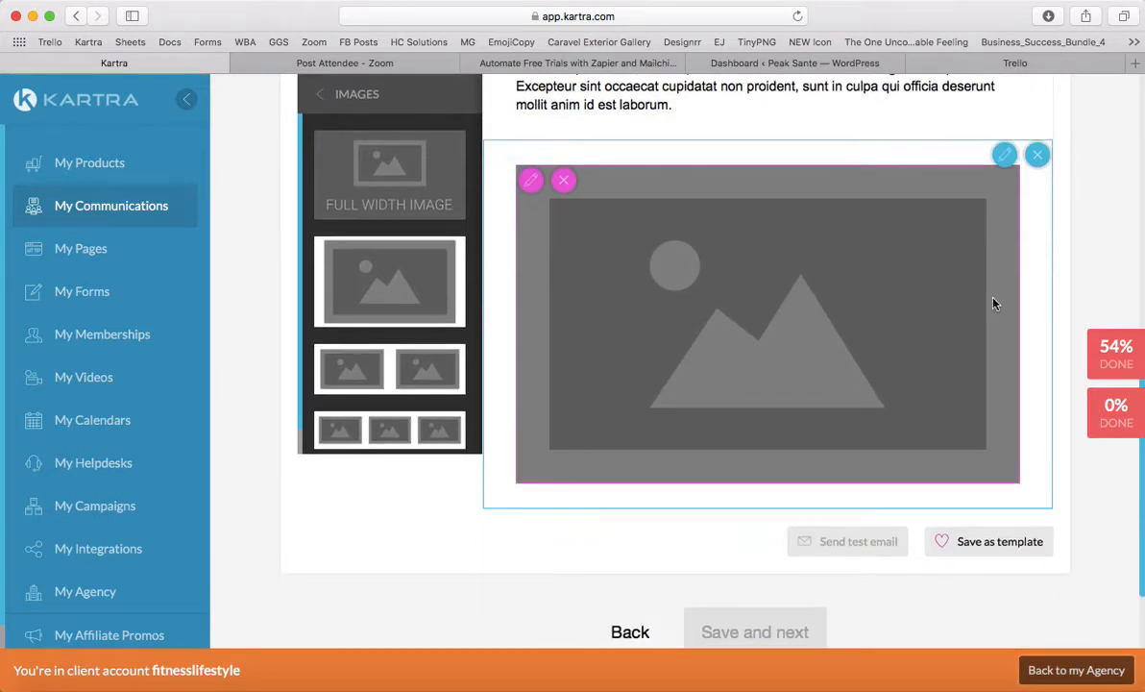
scroll(871, 378, down, 2)
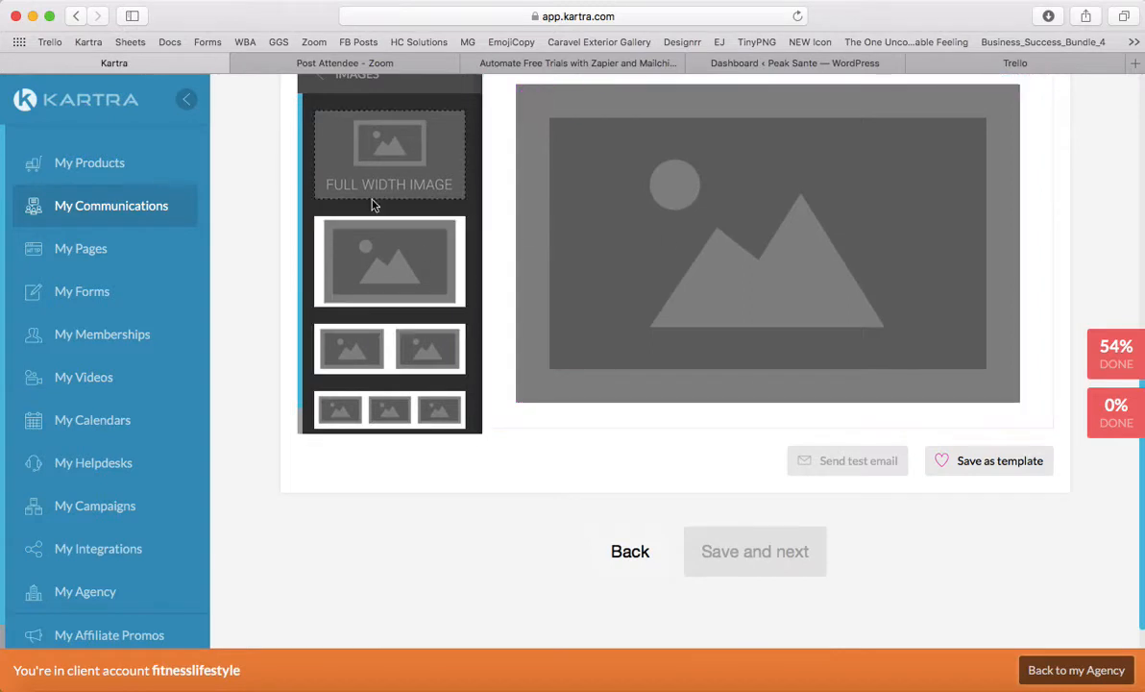
Add the blue footer with the copyright line above the social icons beneath the image block.
scroll(373, 210, up, 2)
click(323, 105)
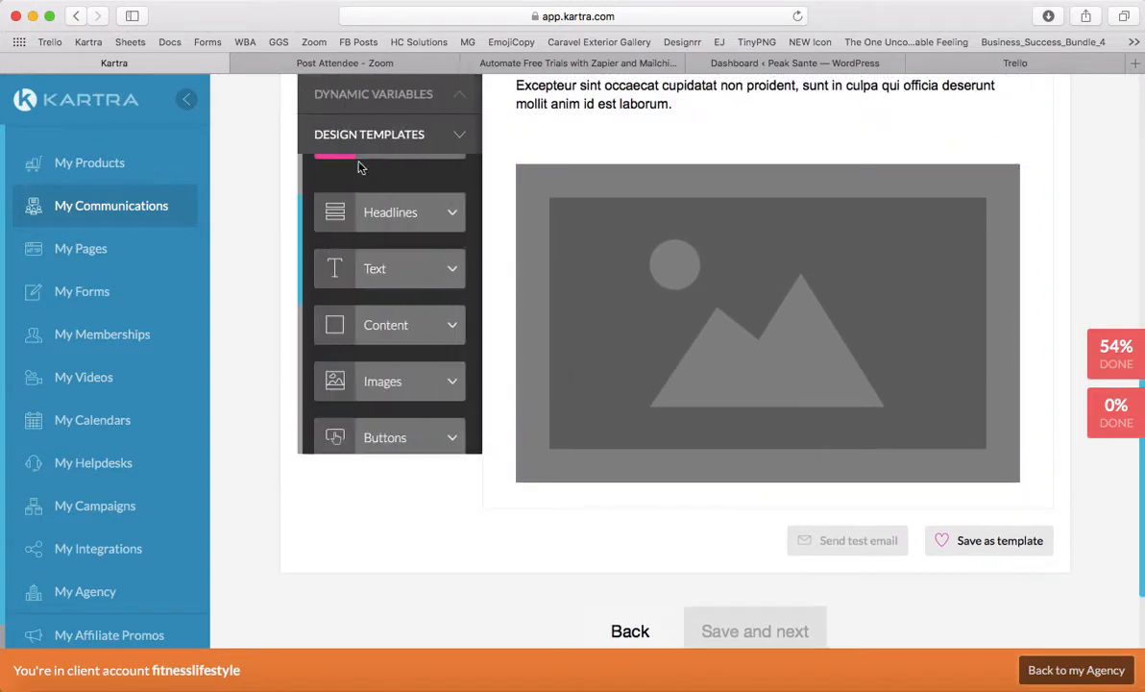
scroll(398, 401, down, 5)
scroll(398, 402, down, 2)
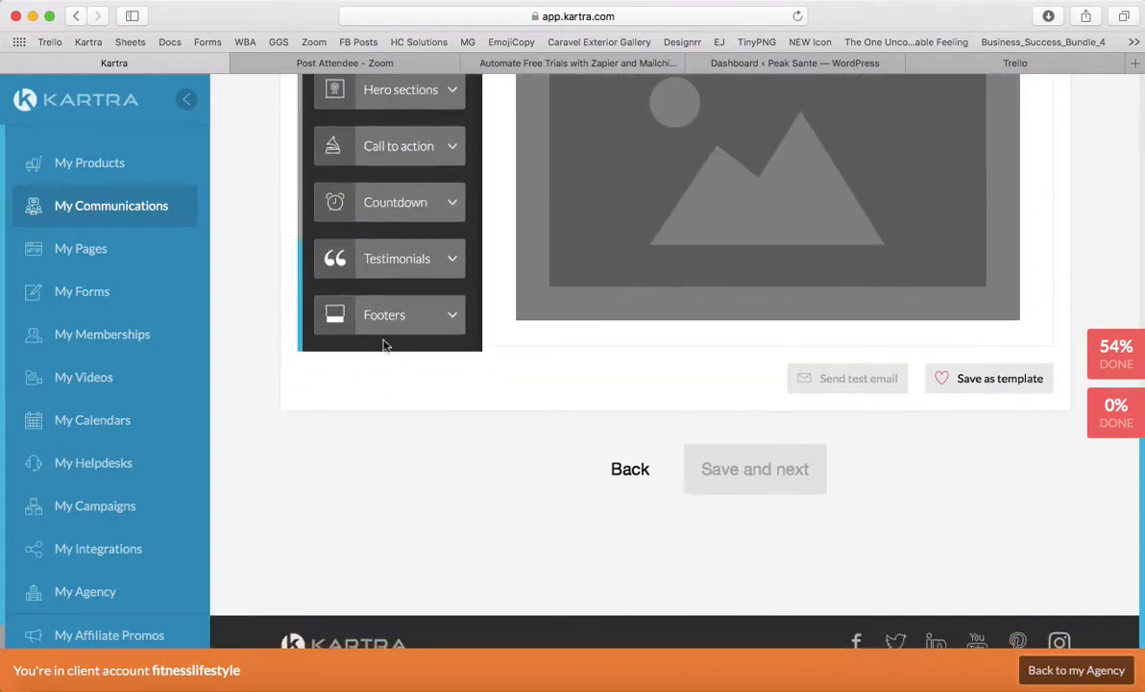
click(380, 327)
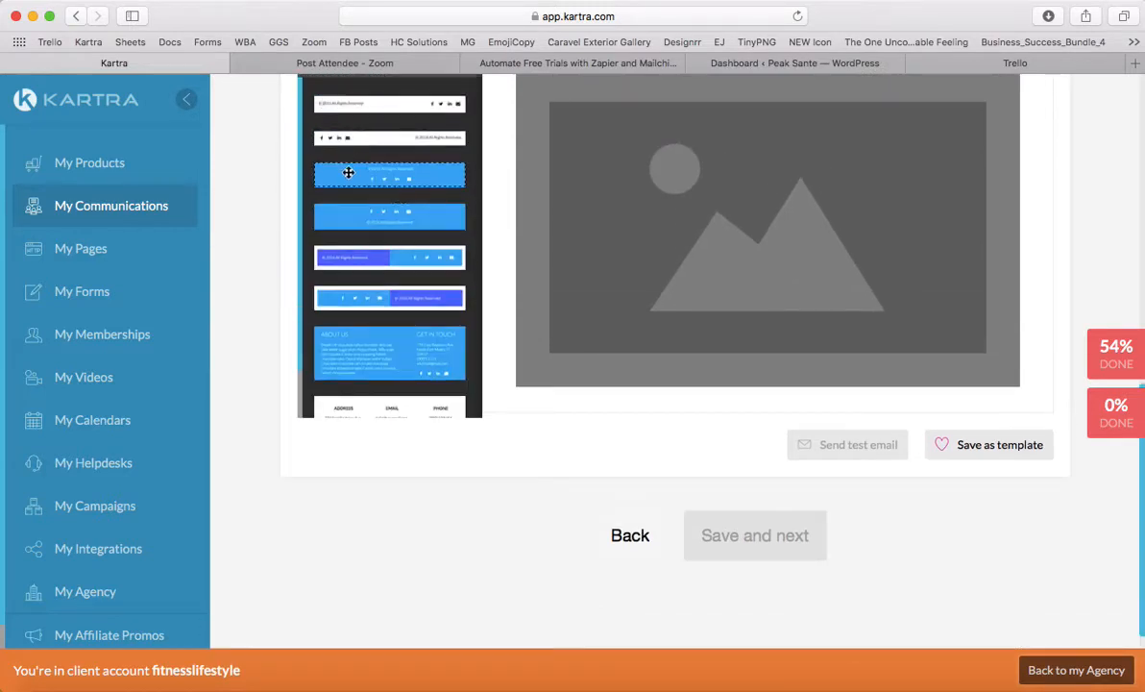
drag(575, 288, 703, 613)
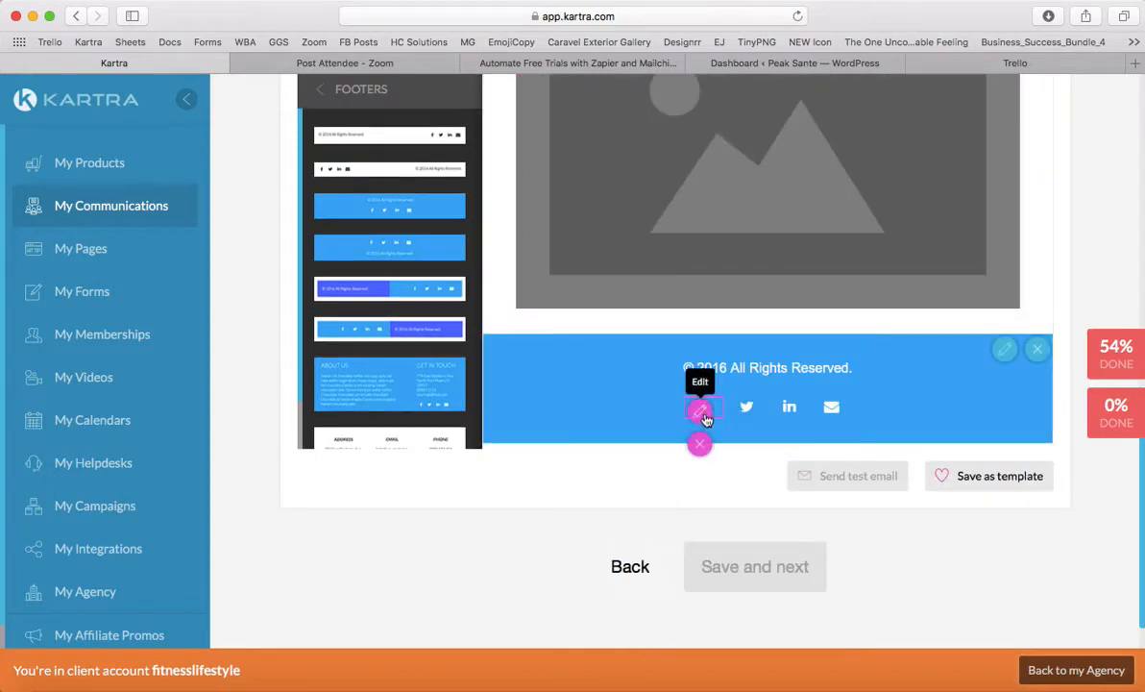
Examine the image settings of the footer's Facebook icon, including its URL, width and alignment.
click(701, 413)
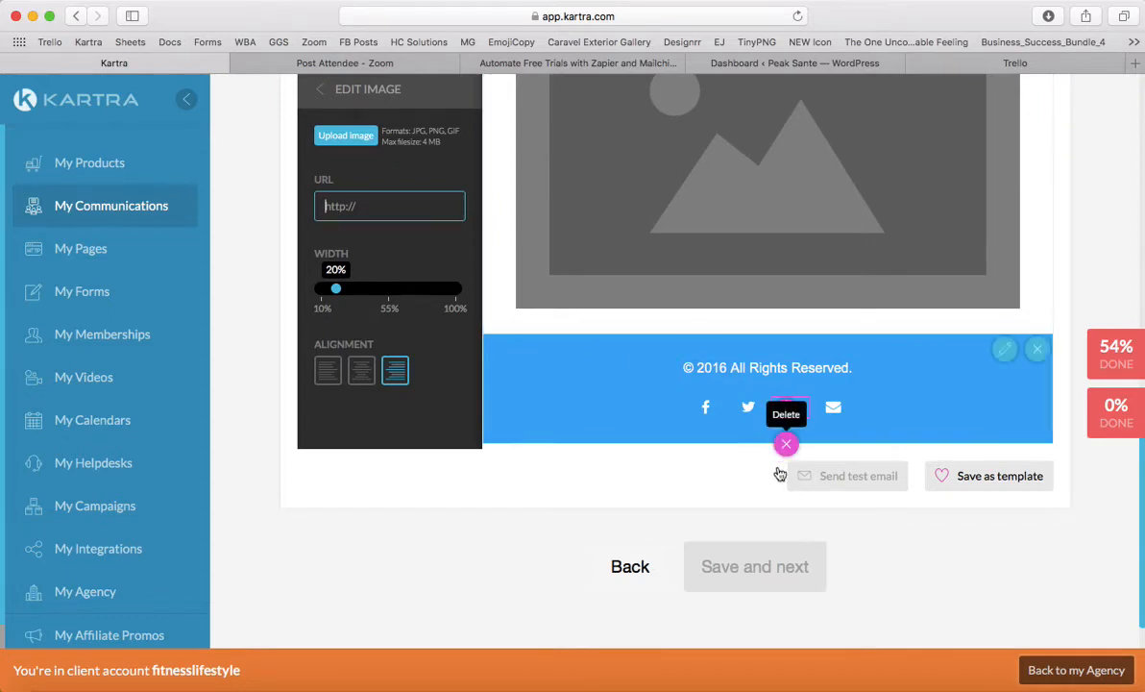
click(534, 391)
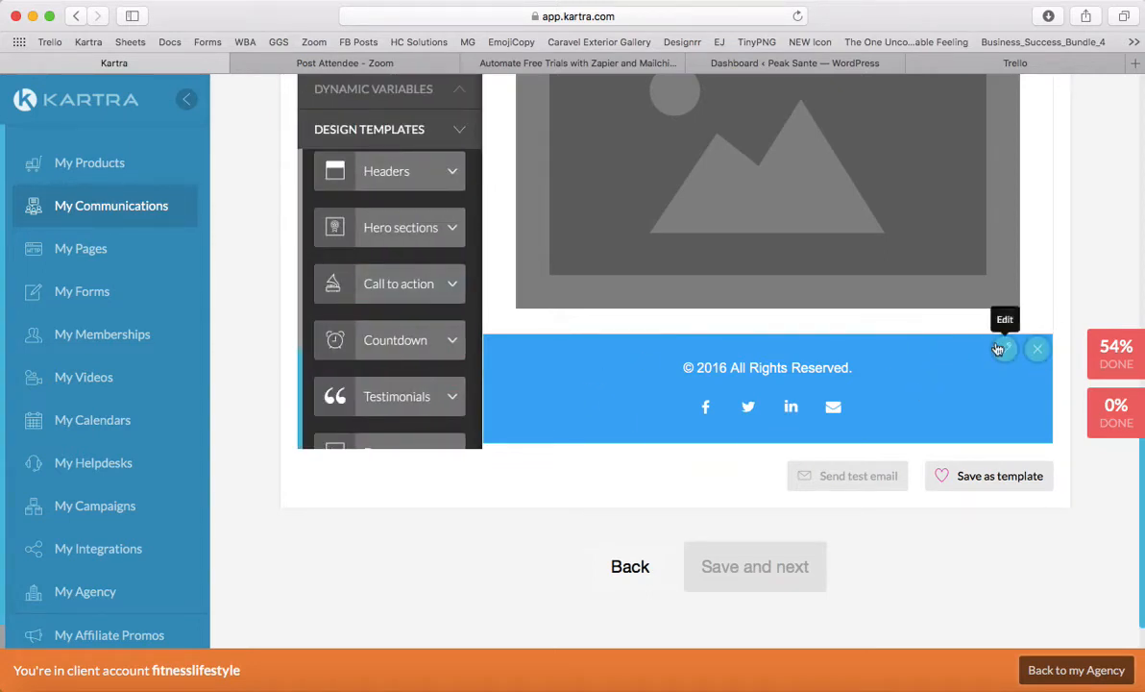
scroll(982, 393, up, 3)
scroll(982, 393, down, 3)
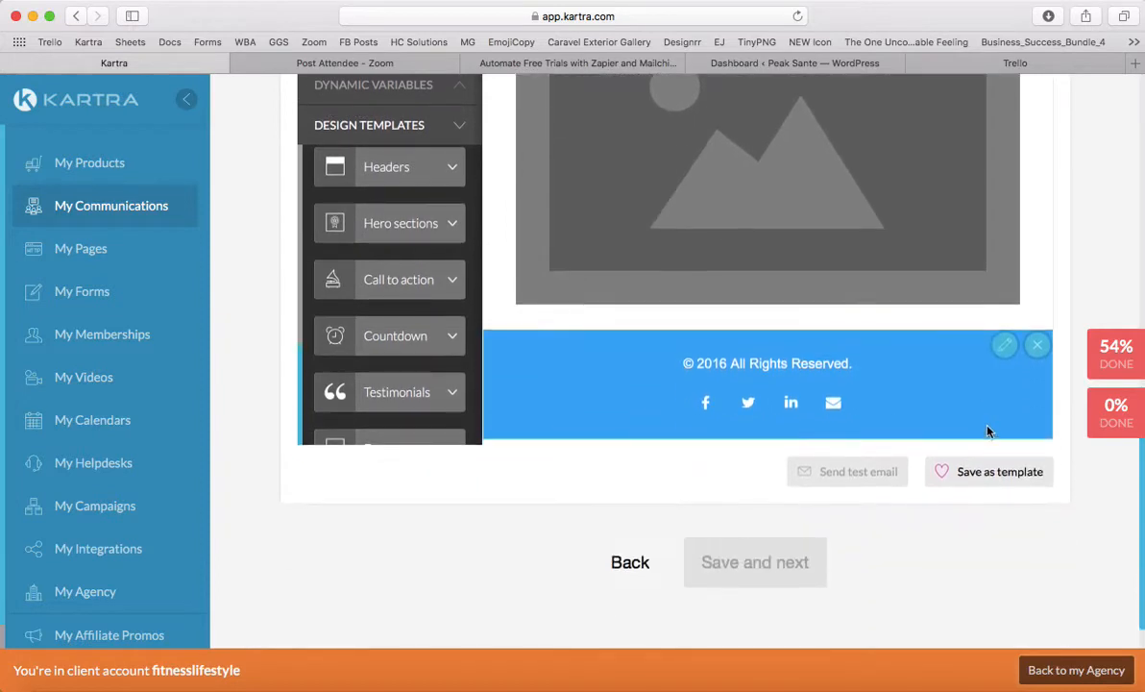
Set the footer block's background colour to #a0726d.
click(1003, 347)
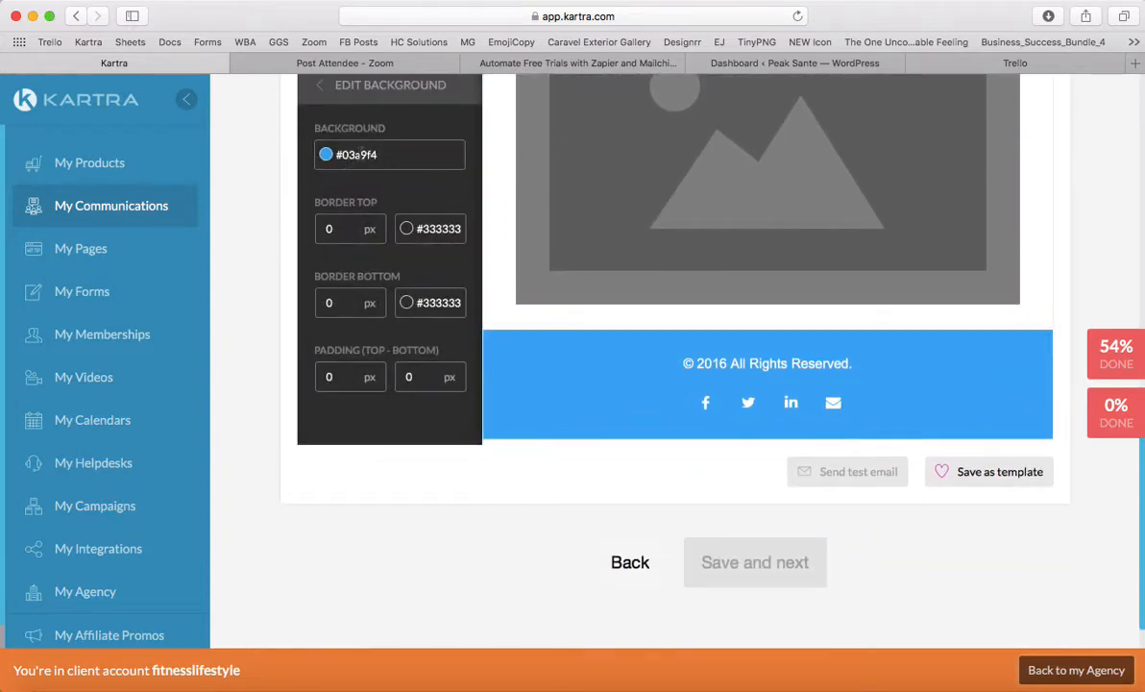
drag(384, 155, 346, 153)
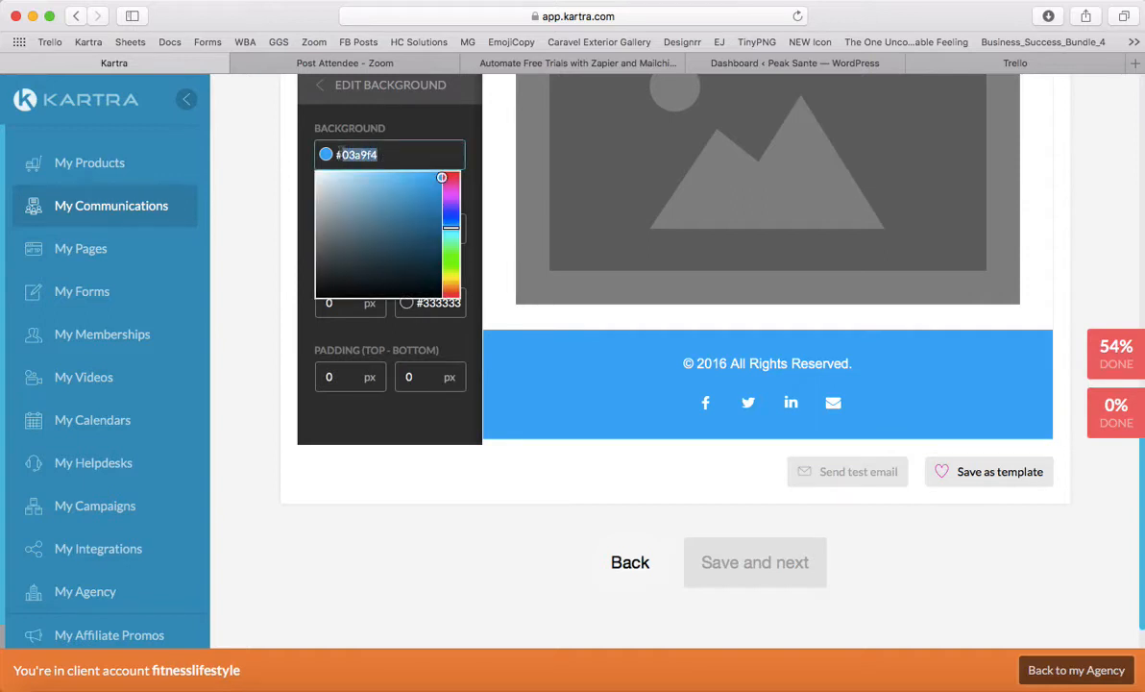
text(a0726d)
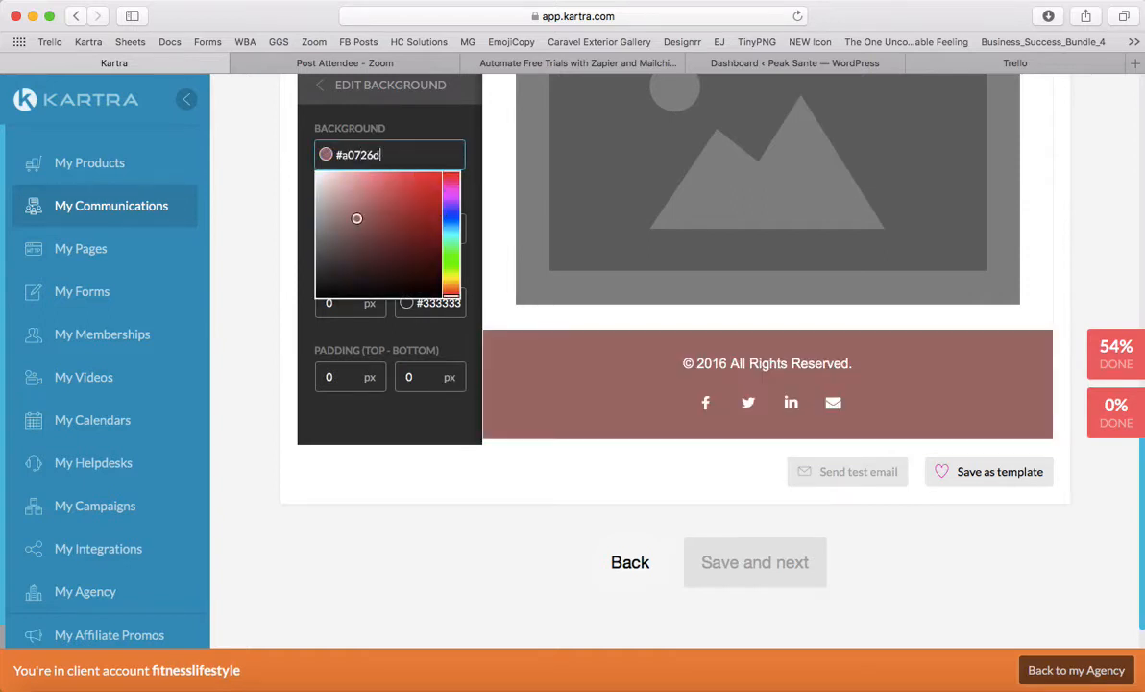
key(Tab)
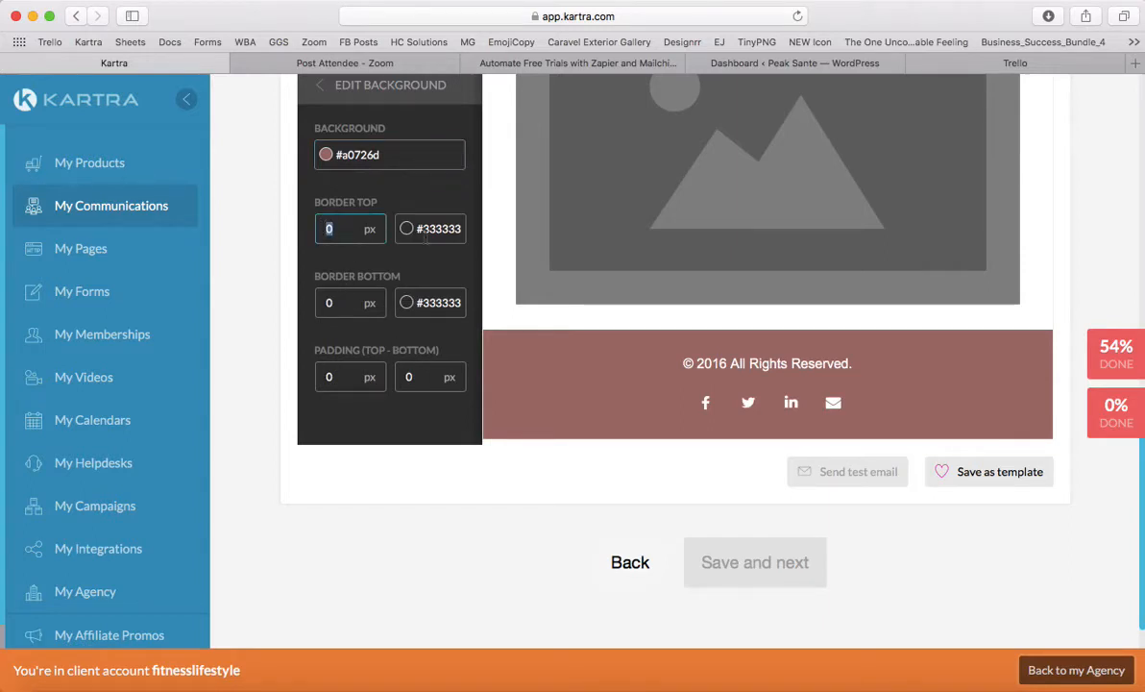
Format "16 All Rights Reserve" in the footer's copyright line as black text at size 22.
click(684, 357)
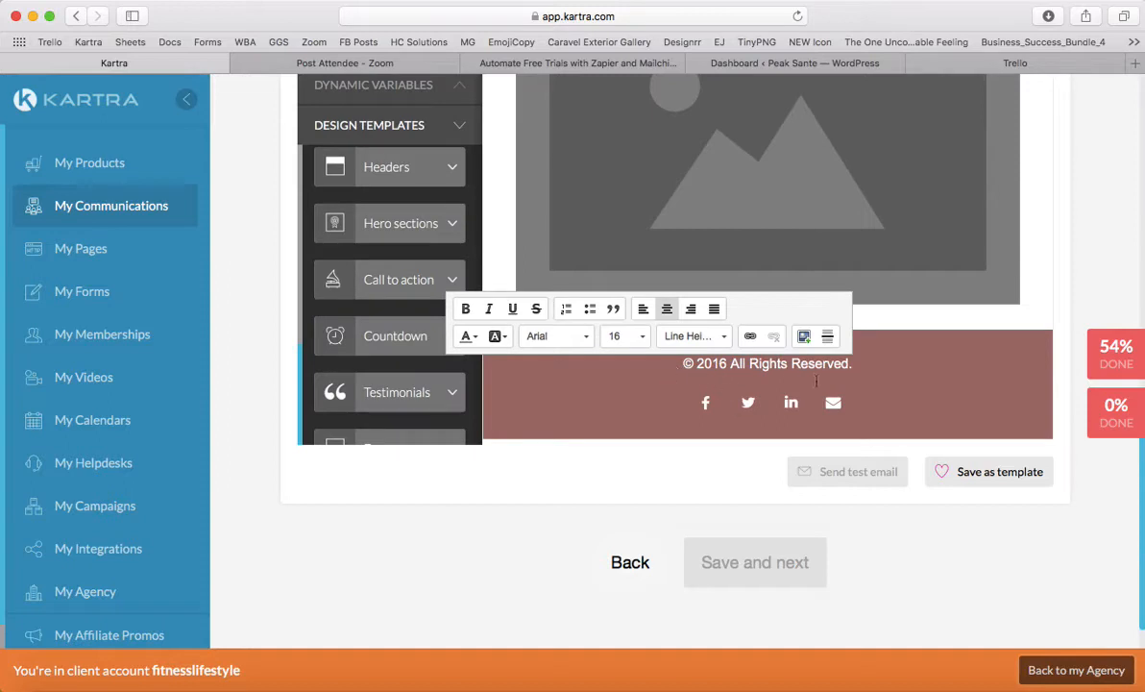
mouse_move(852, 369)
mouse_down()
mouse_move(749, 365)
mouse_move(842, 365)
mouse_up()
click(749, 364)
click(477, 336)
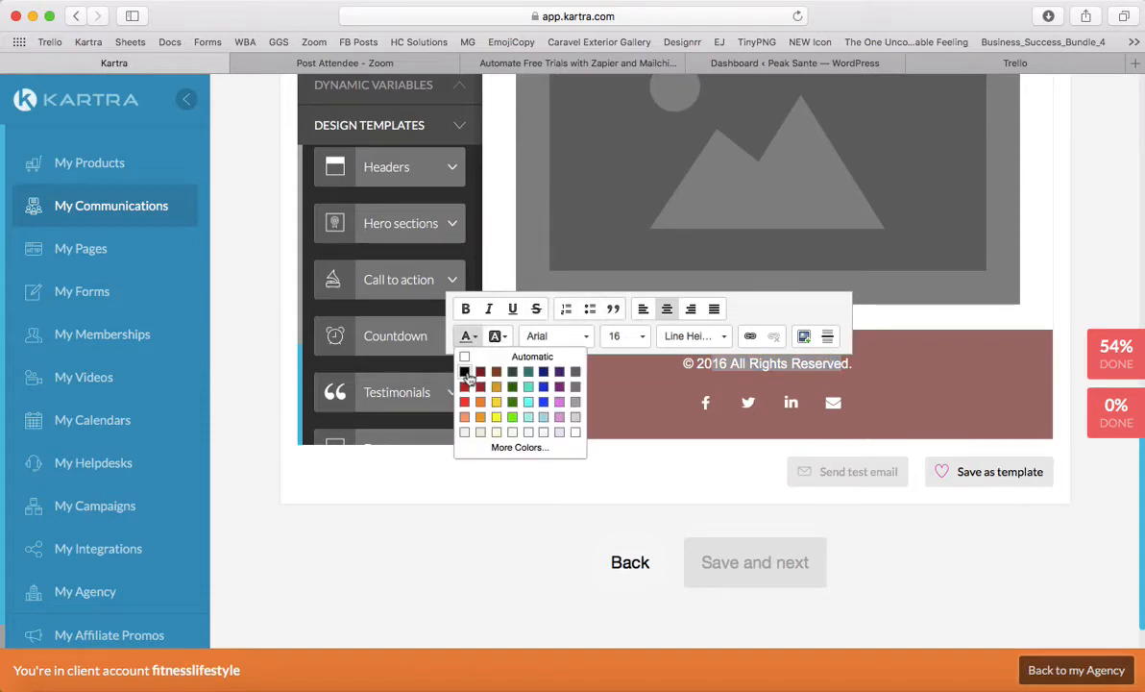
click(465, 375)
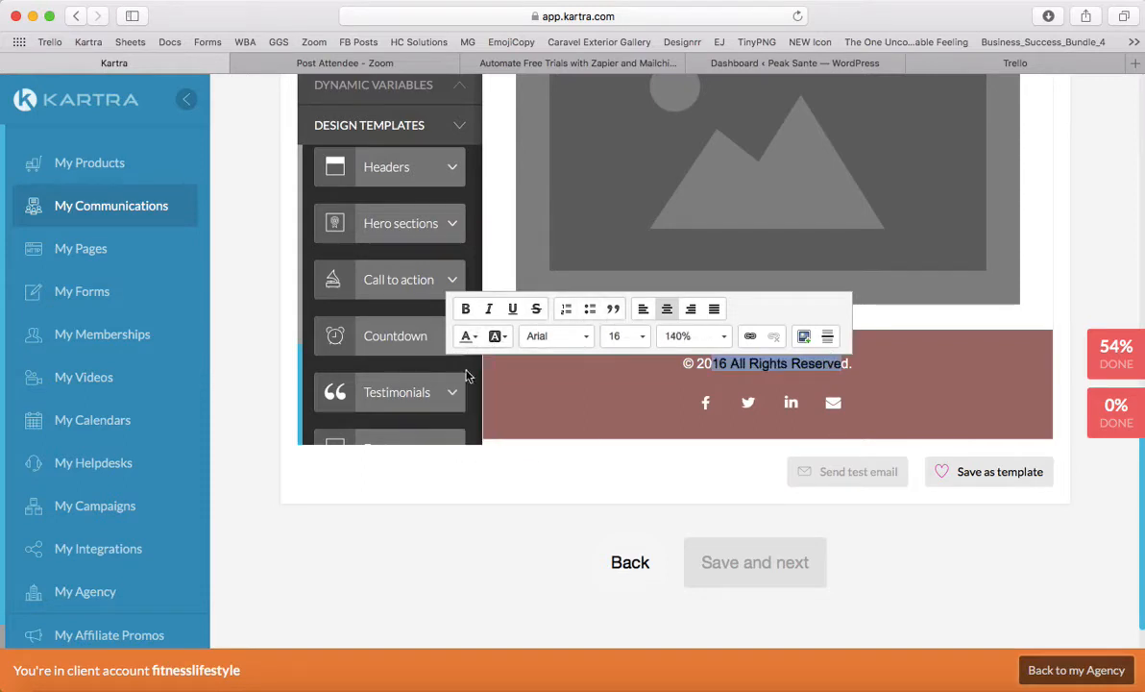
click(620, 337)
scroll(643, 437, down, 3)
click(642, 468)
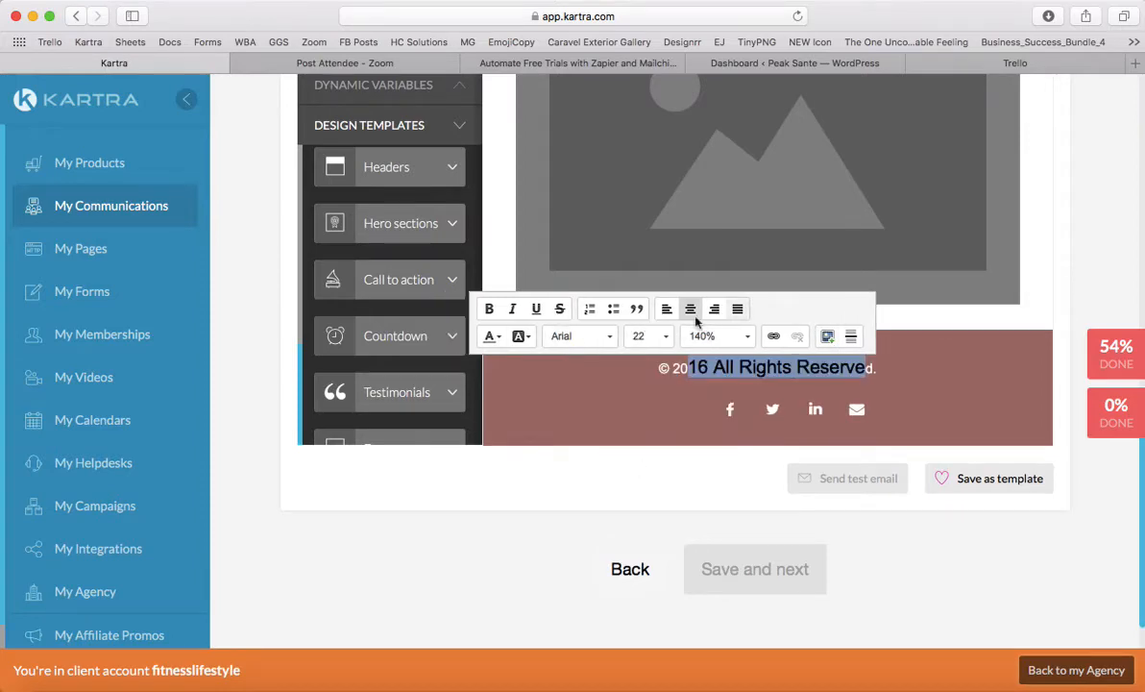
Replace the placeholder paragraph above the image with "PS - Be sure to book a call today".
scroll(937, 443, up, 5)
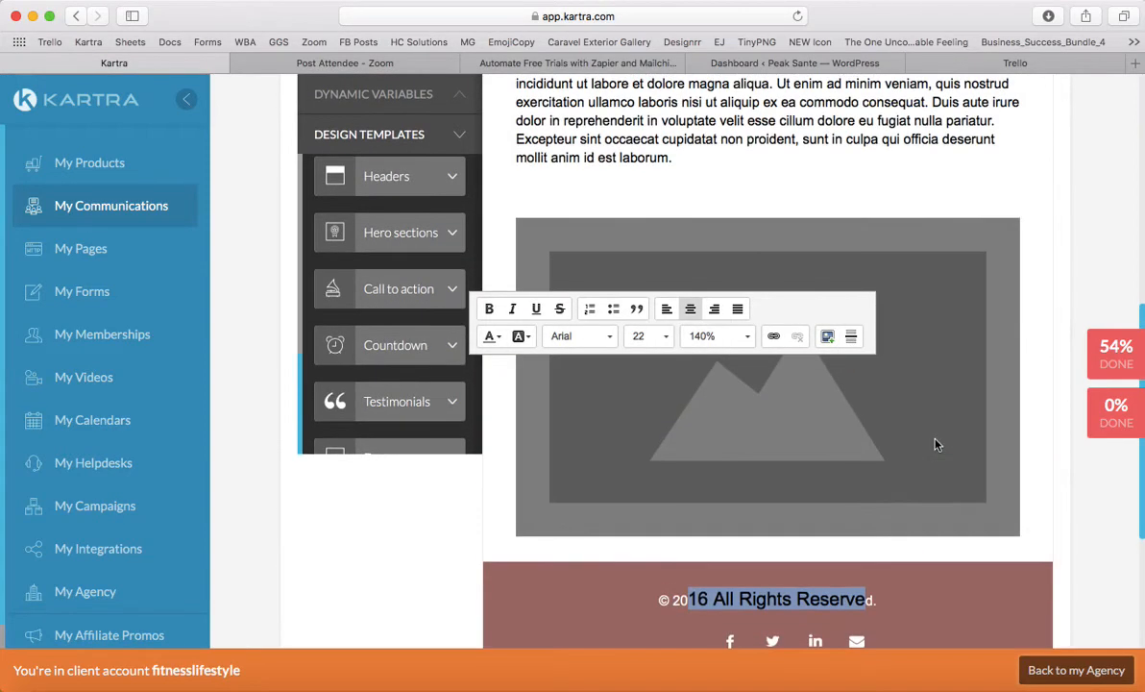
scroll(937, 252, up, 4)
click(865, 244)
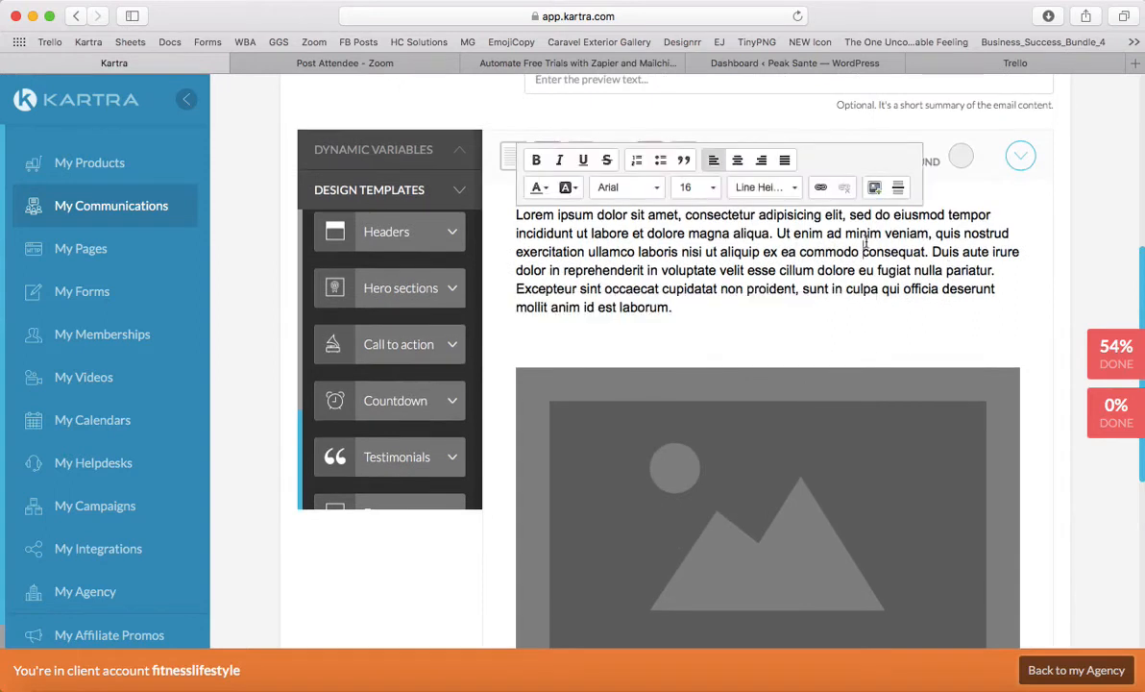
drag(479, 231, 516, 204)
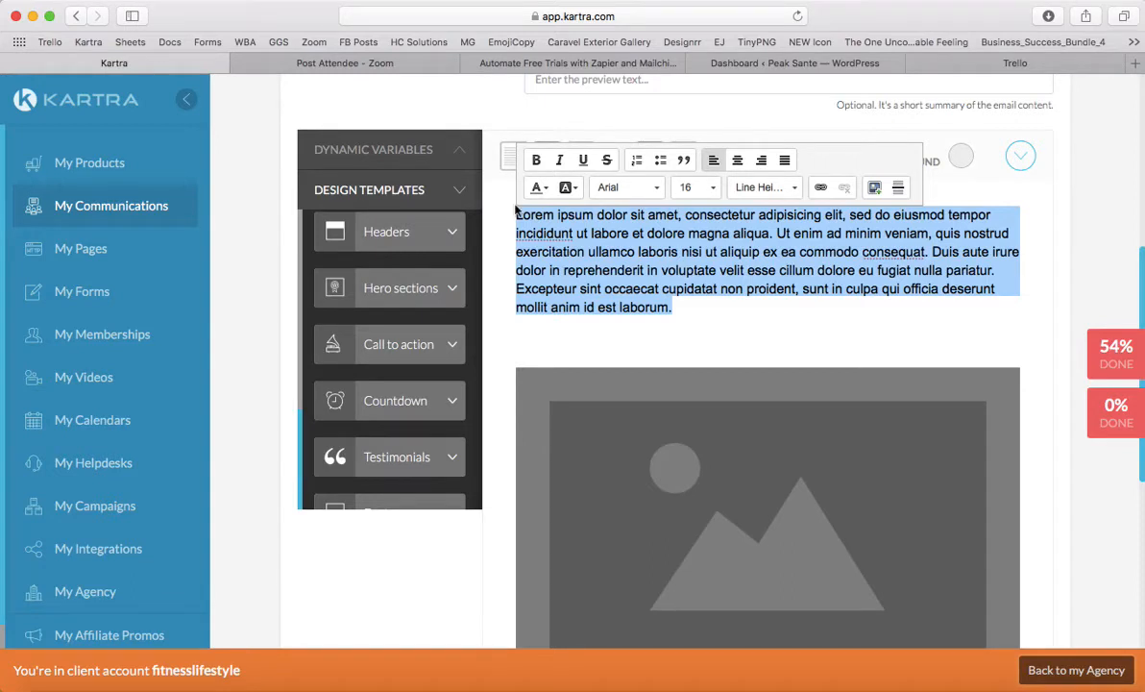
text(P)
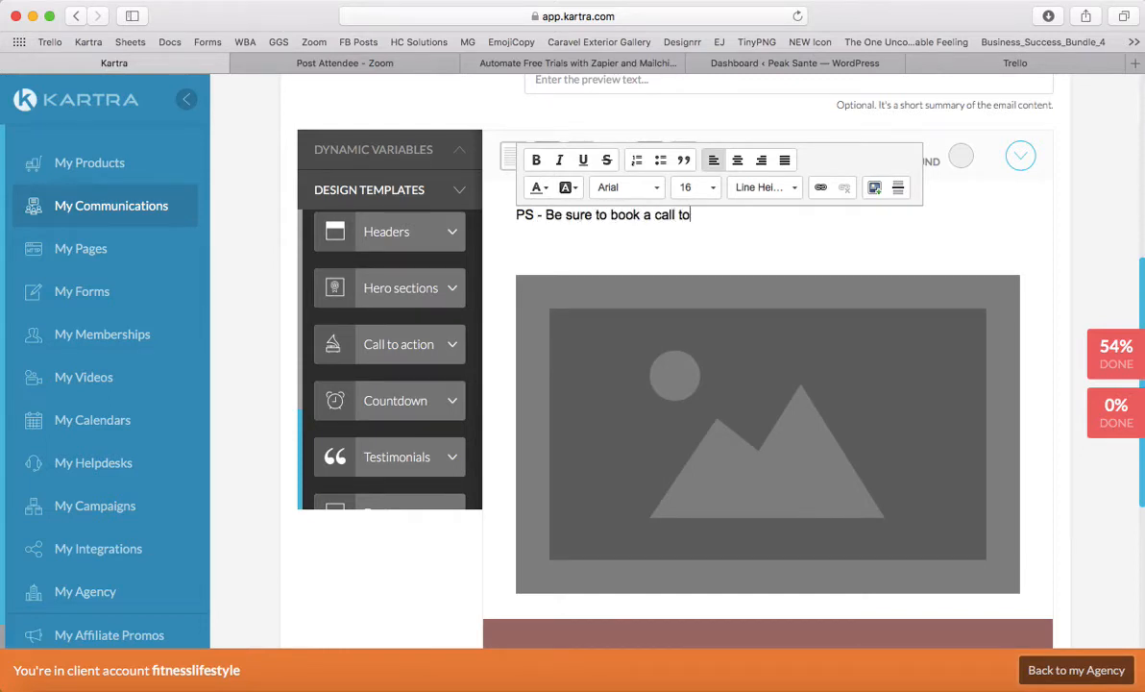
click(759, 250)
Review the dynamic variables available for personalising the email.
scroll(759, 250, down, 3)
scroll(759, 250, up, 3)
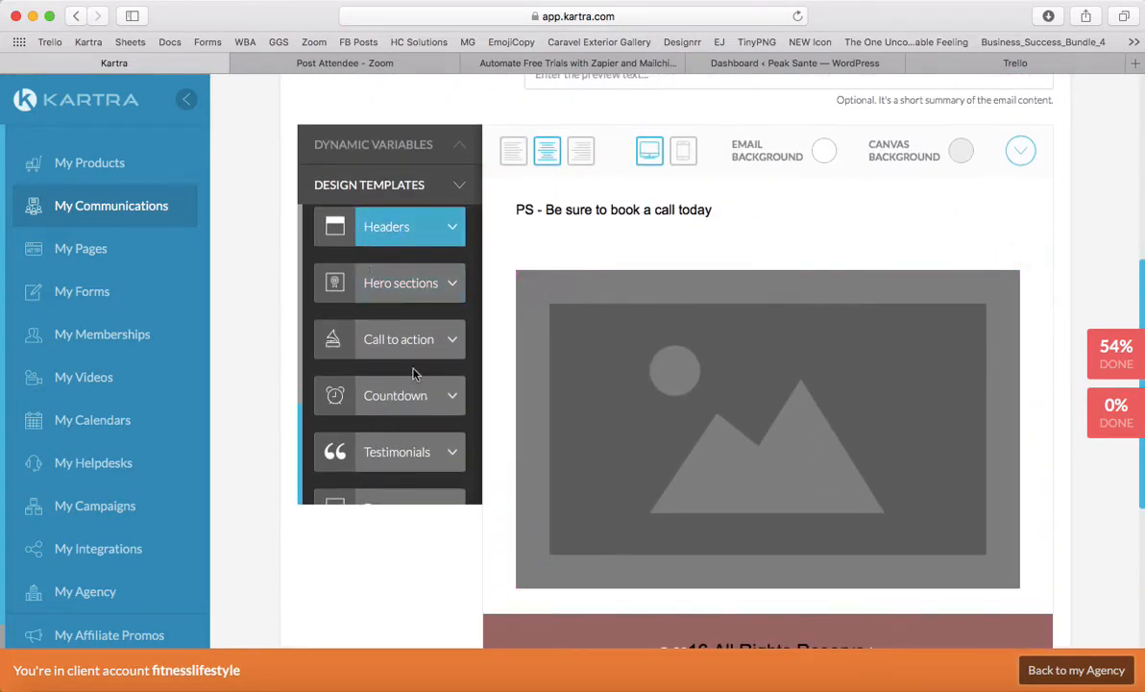
scroll(397, 366, down, 2)
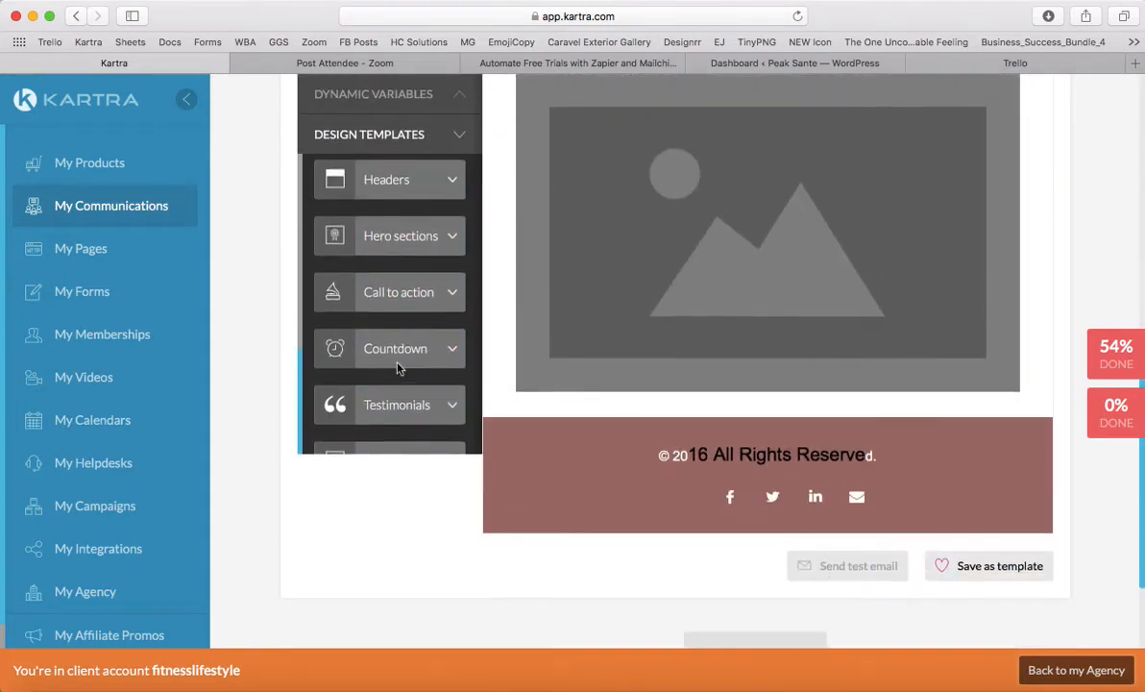
scroll(400, 368, up, 5)
click(395, 97)
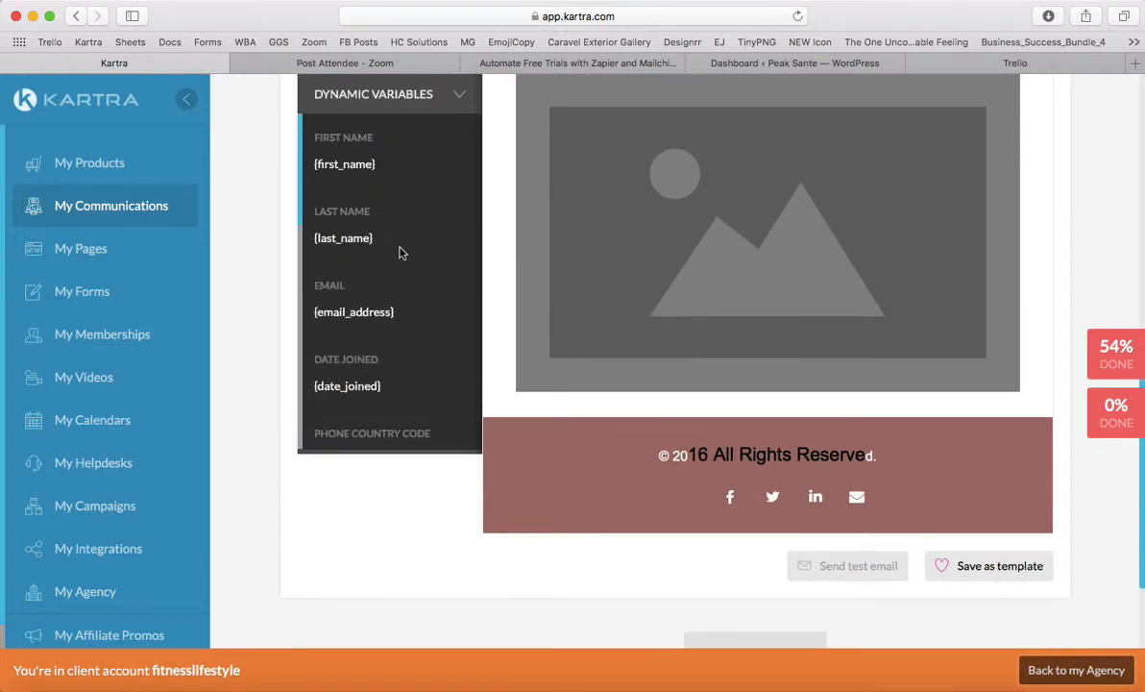
scroll(402, 252, up, 5)
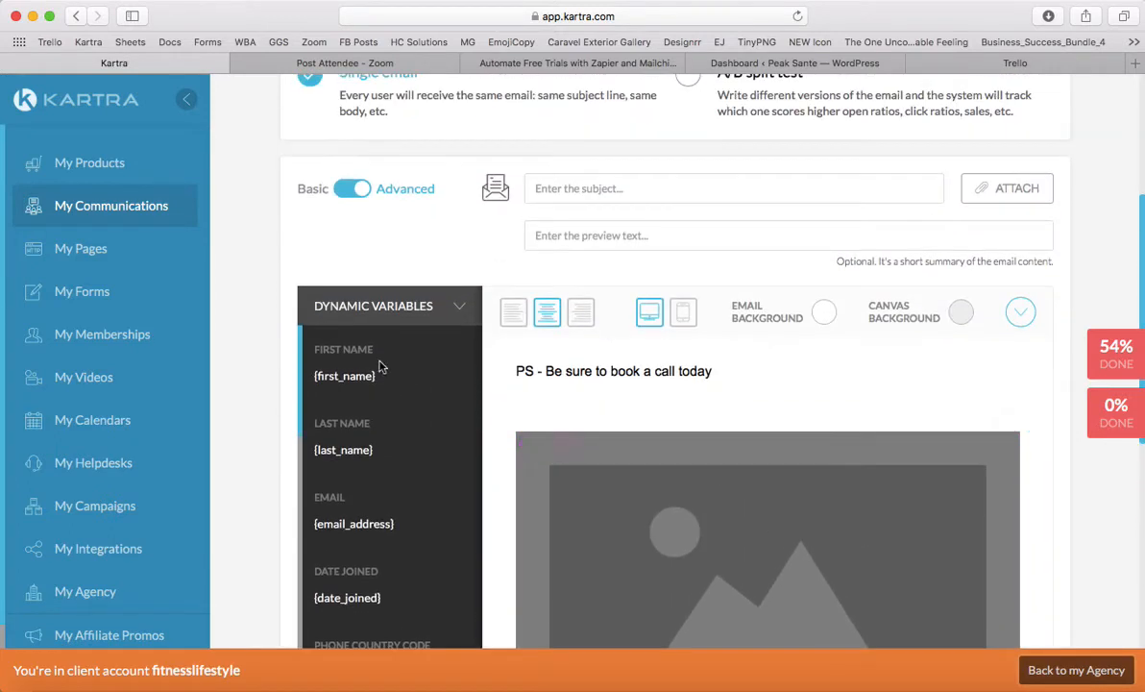
scroll(380, 367, down, 4)
click(379, 306)
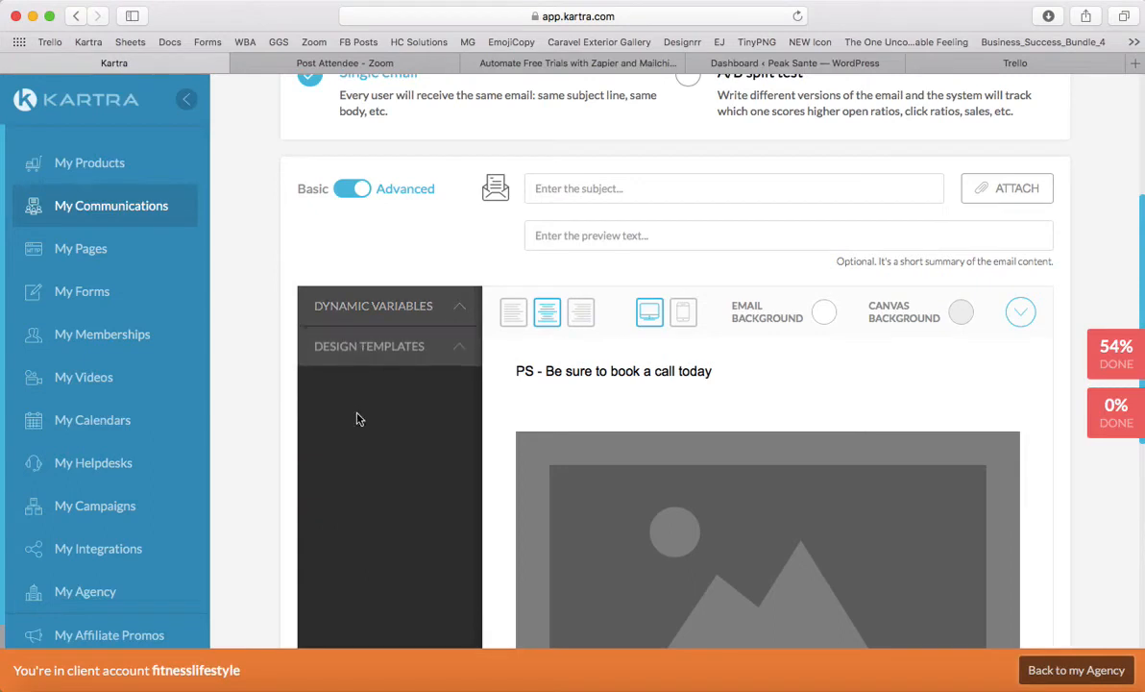
Add another single-column Text block above the PS line.
click(339, 355)
click(336, 427)
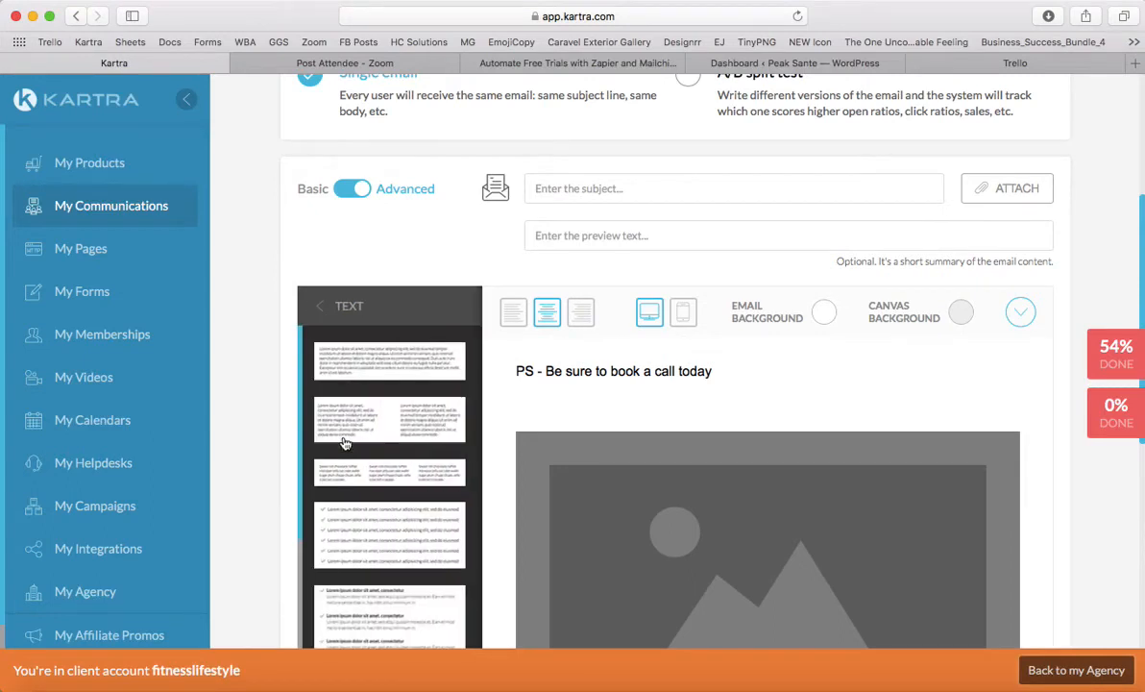
drag(341, 365, 654, 370)
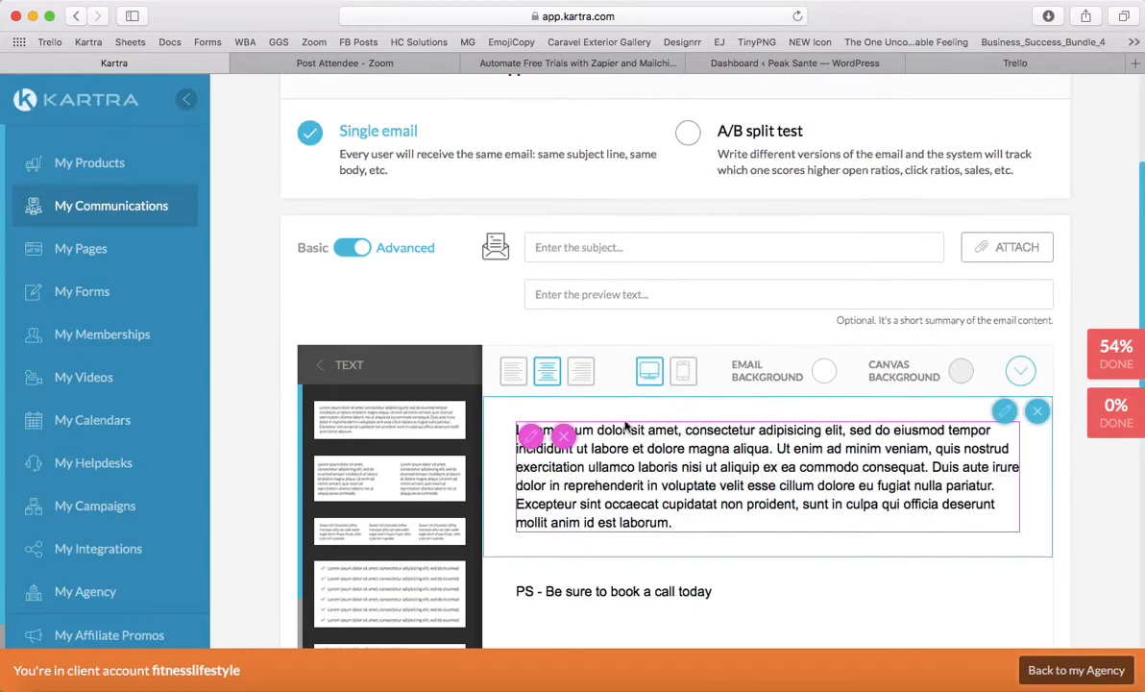
Copy the {first_name} placeholder from the dynamic variables.
click(603, 471)
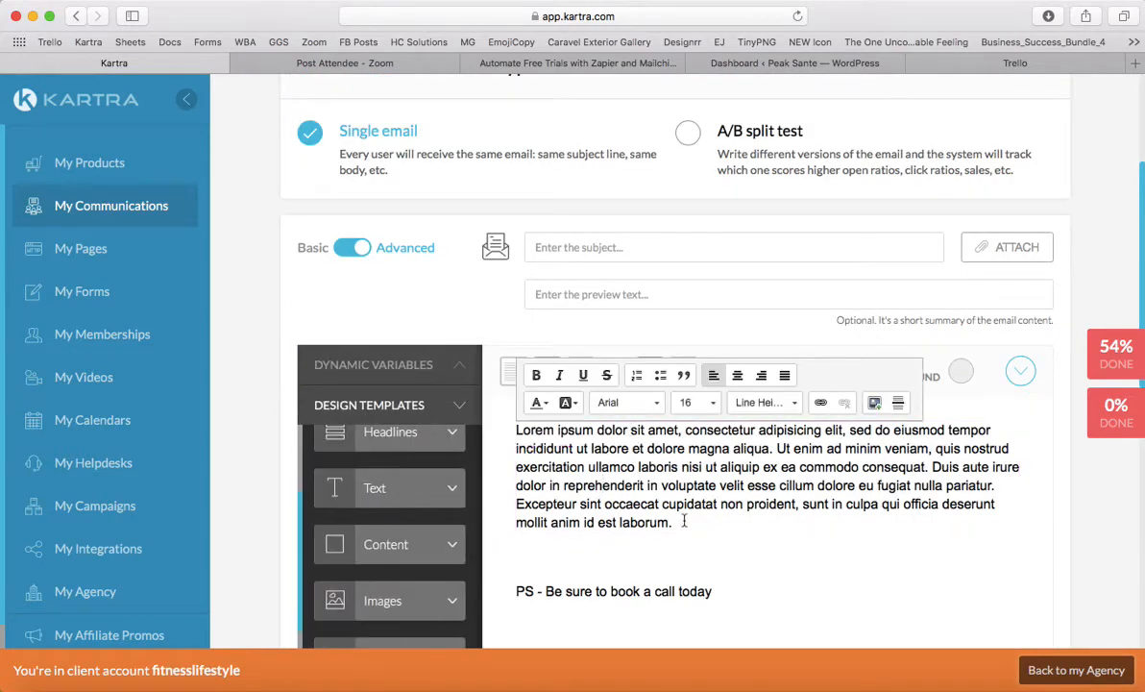
drag(568, 481, 510, 429)
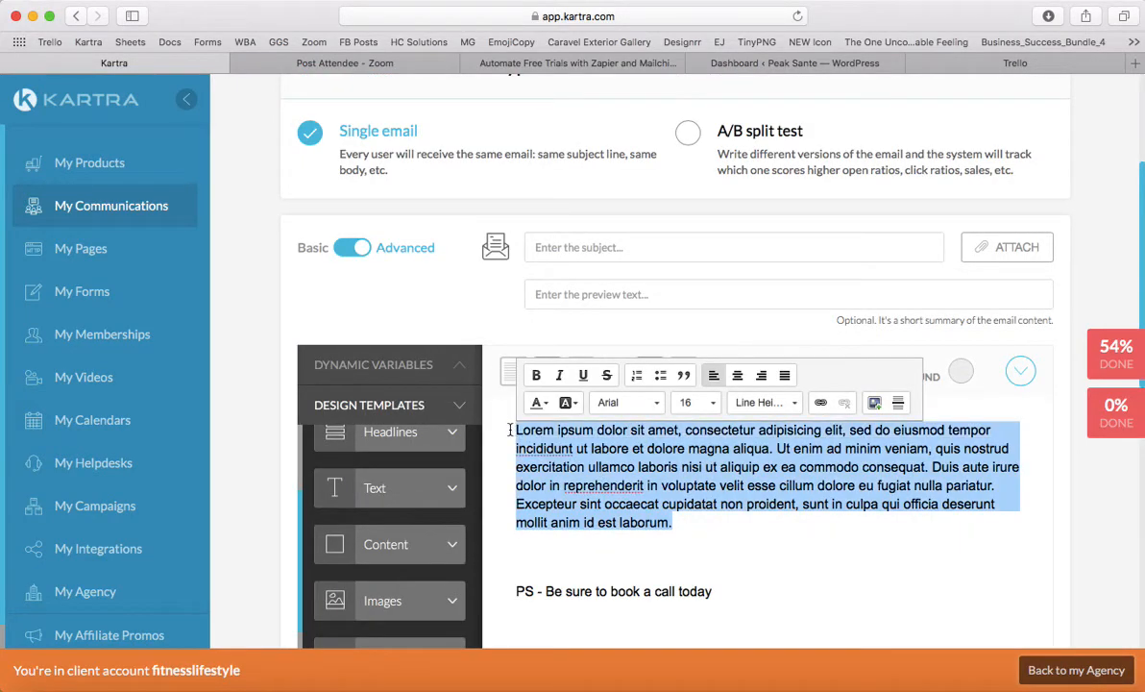
click(389, 367)
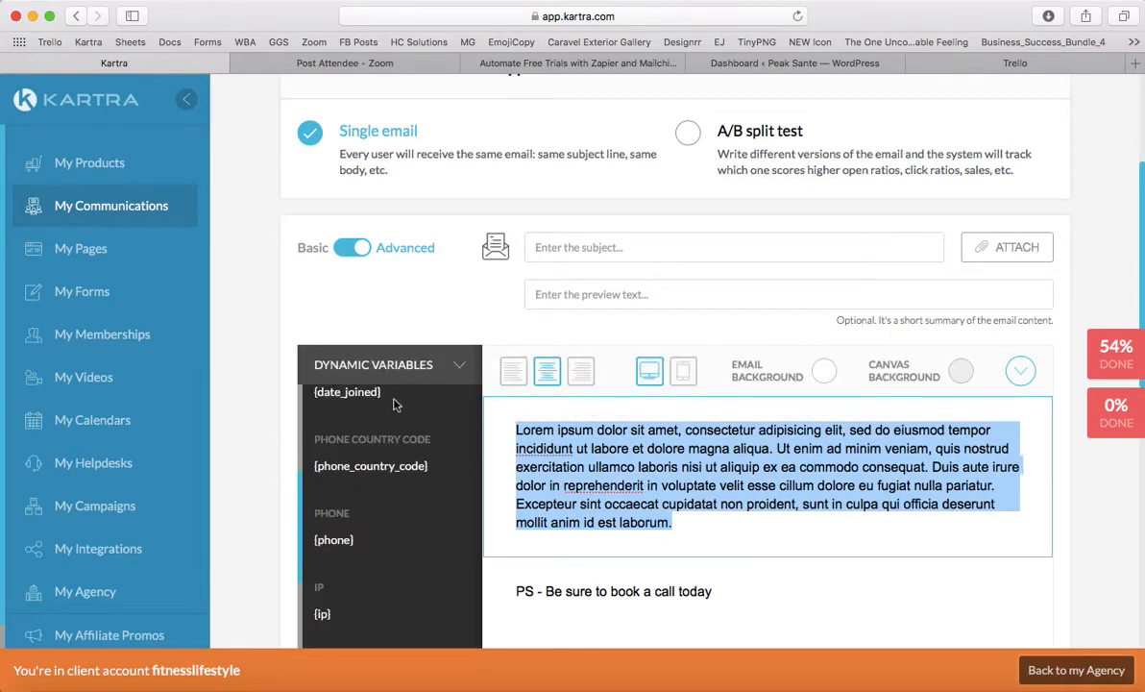
scroll(393, 405, up, 5)
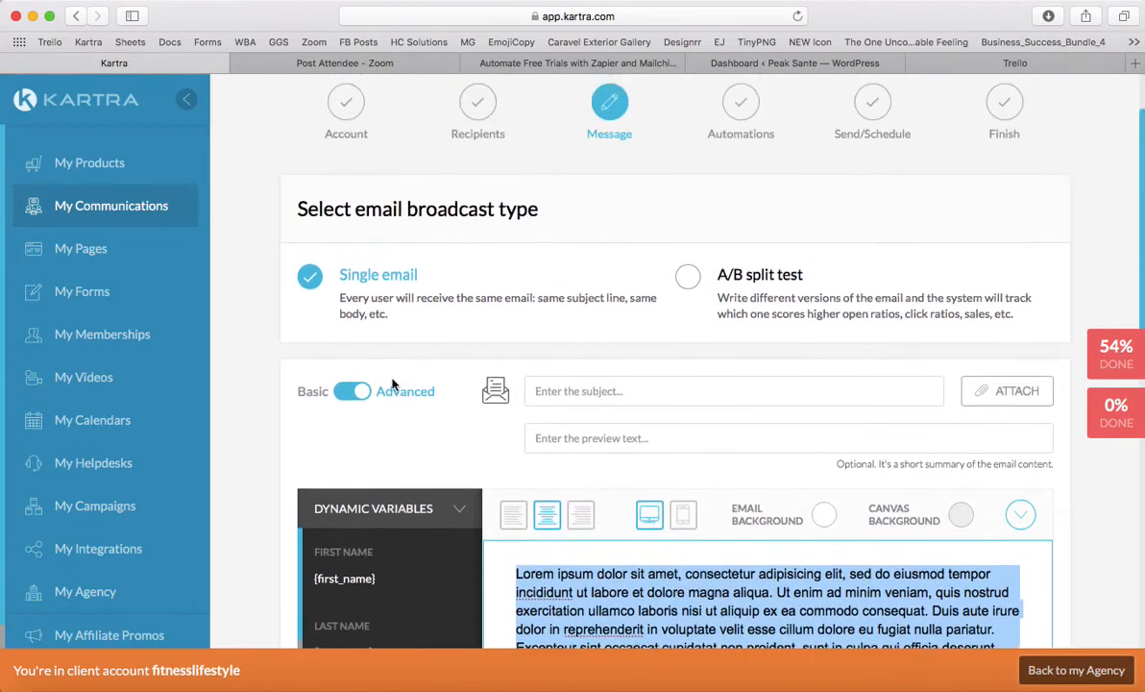
scroll(393, 384, down, 7)
drag(378, 344, 312, 338)
key(super+c)
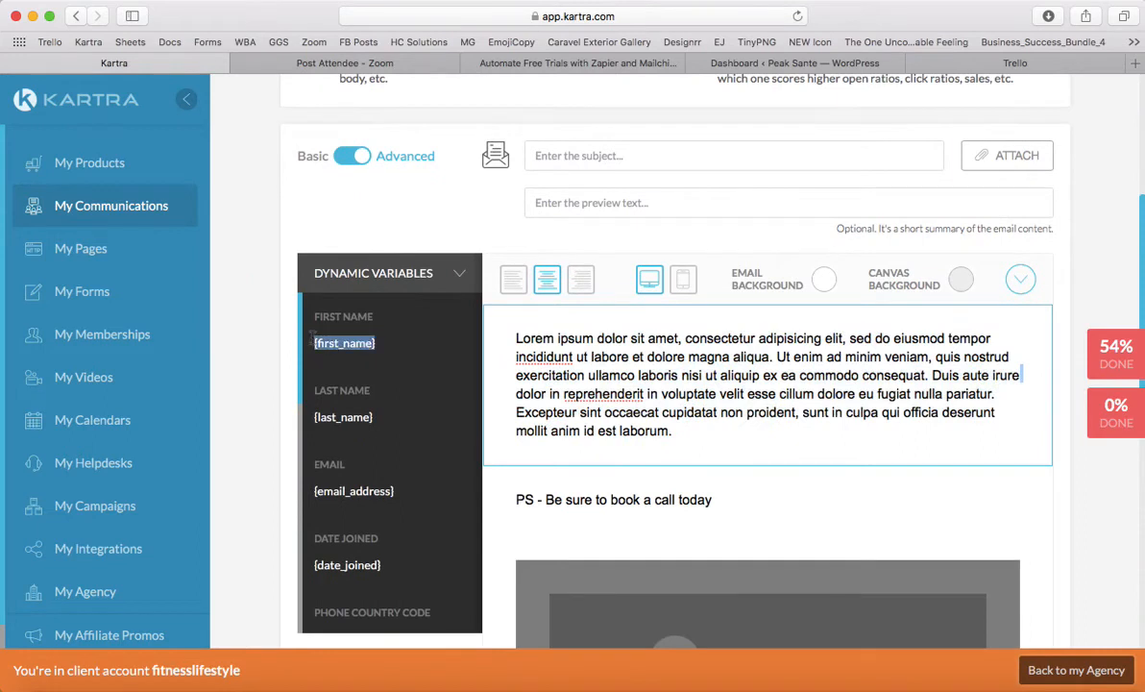
Replace the placeholder paragraph in the top text block with the greeting "Hey {first_name},".
click(635, 374)
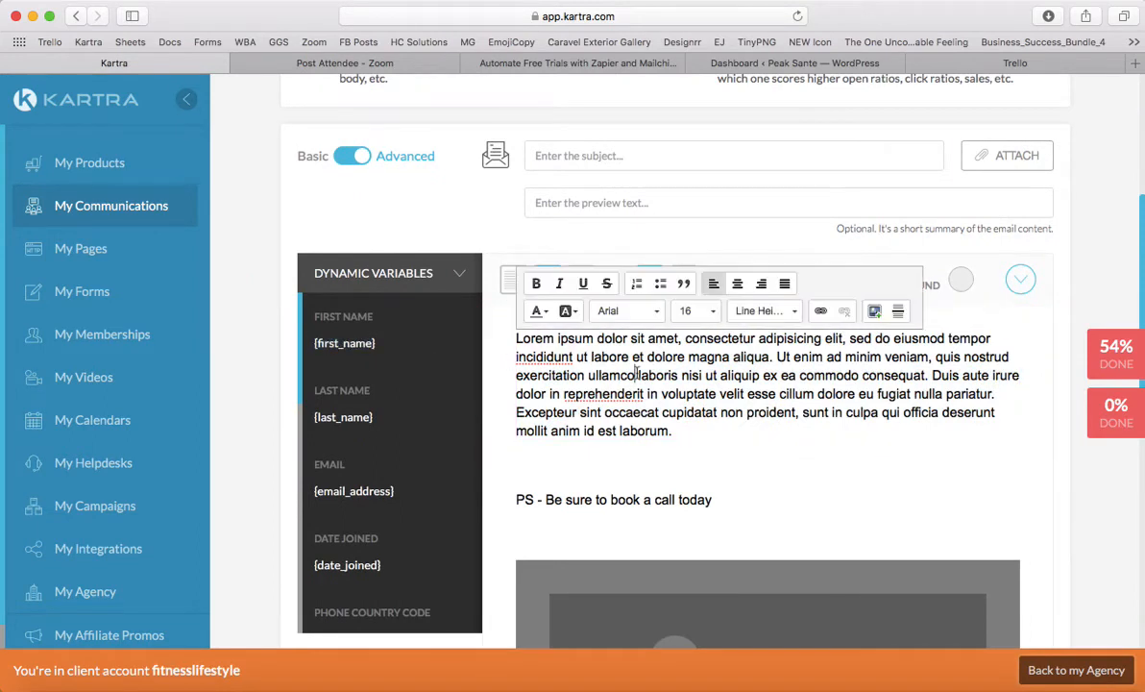
drag(676, 434, 507, 332)
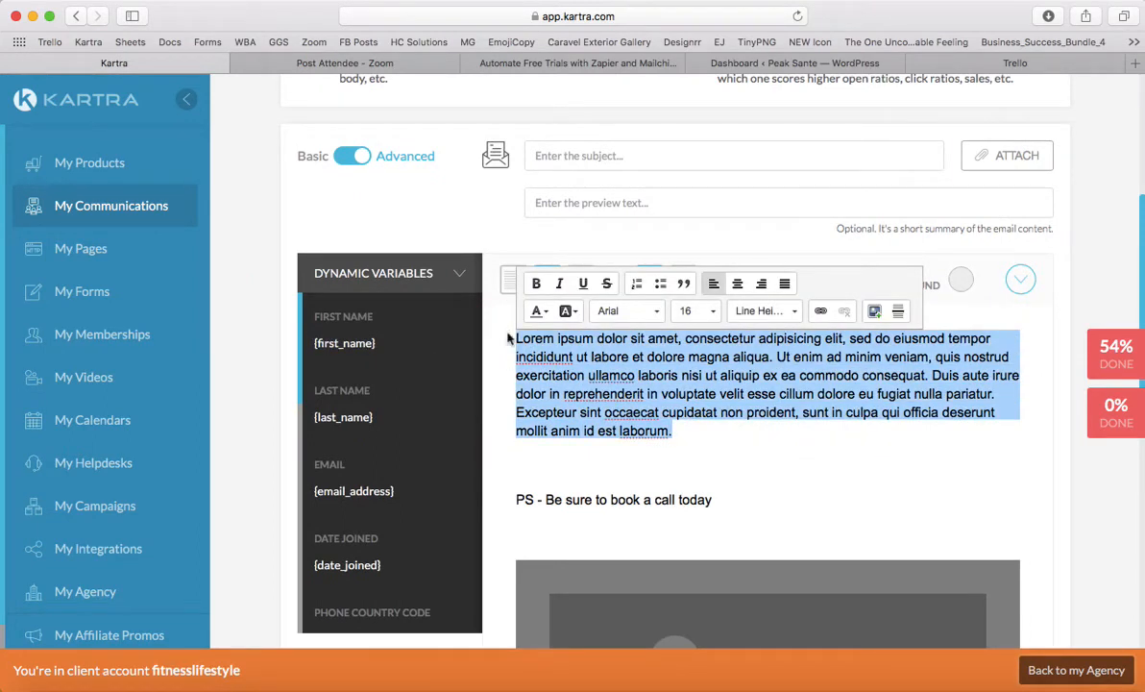
text(He)
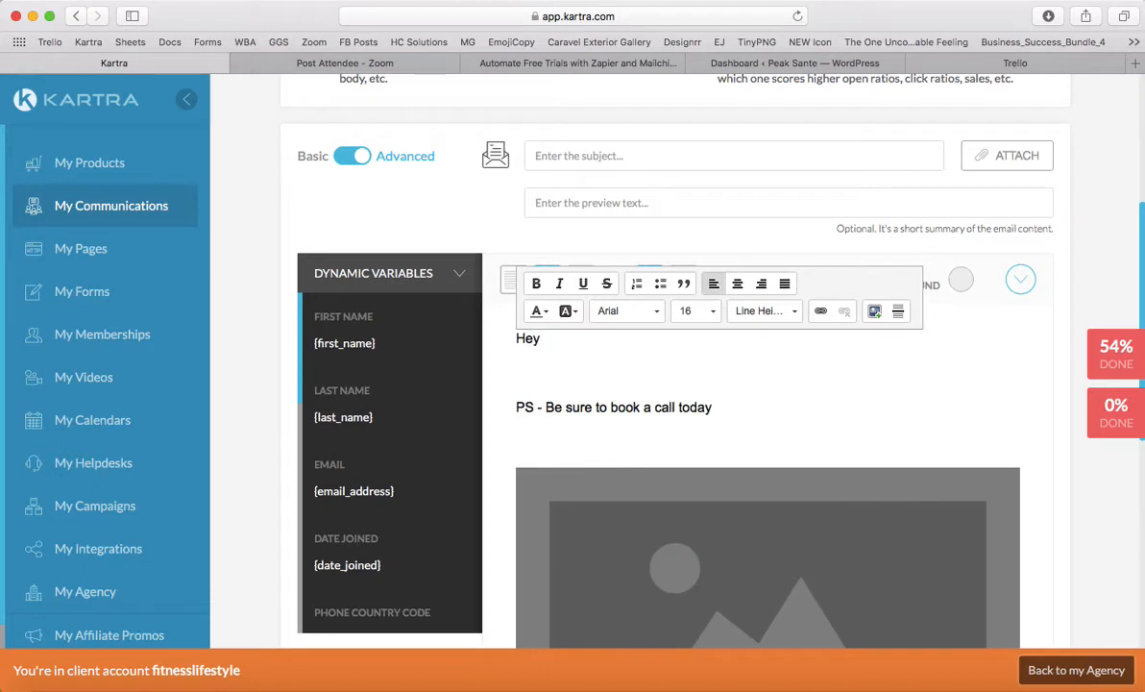
text(y)
key(super+v)
text(,)
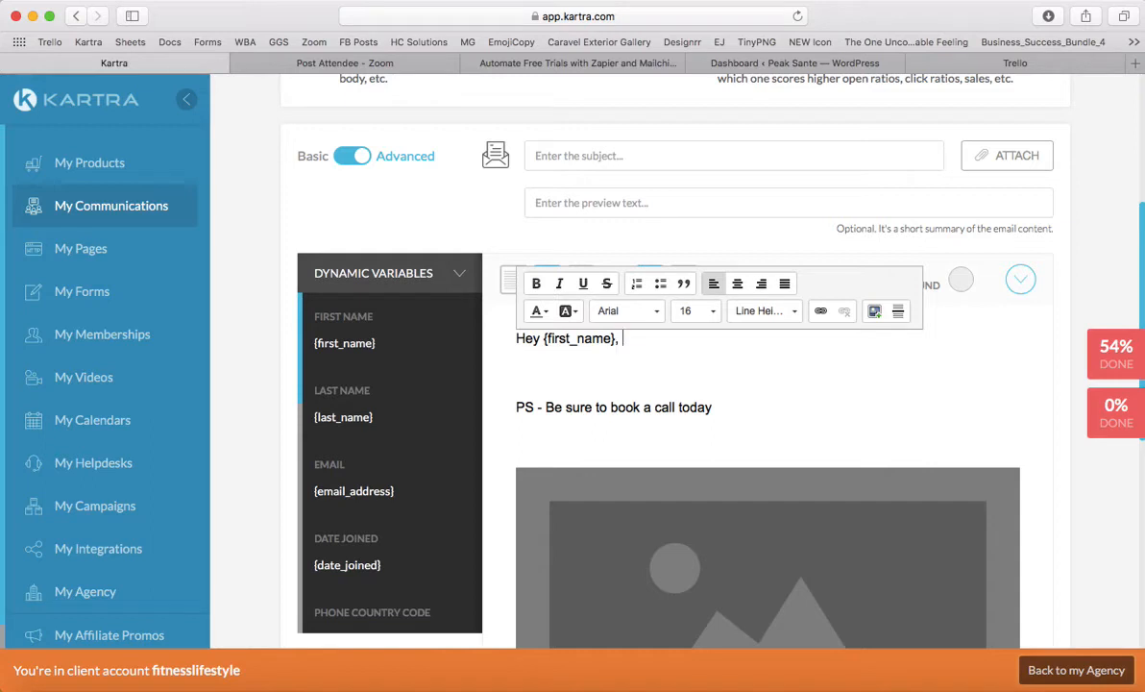
click(631, 367)
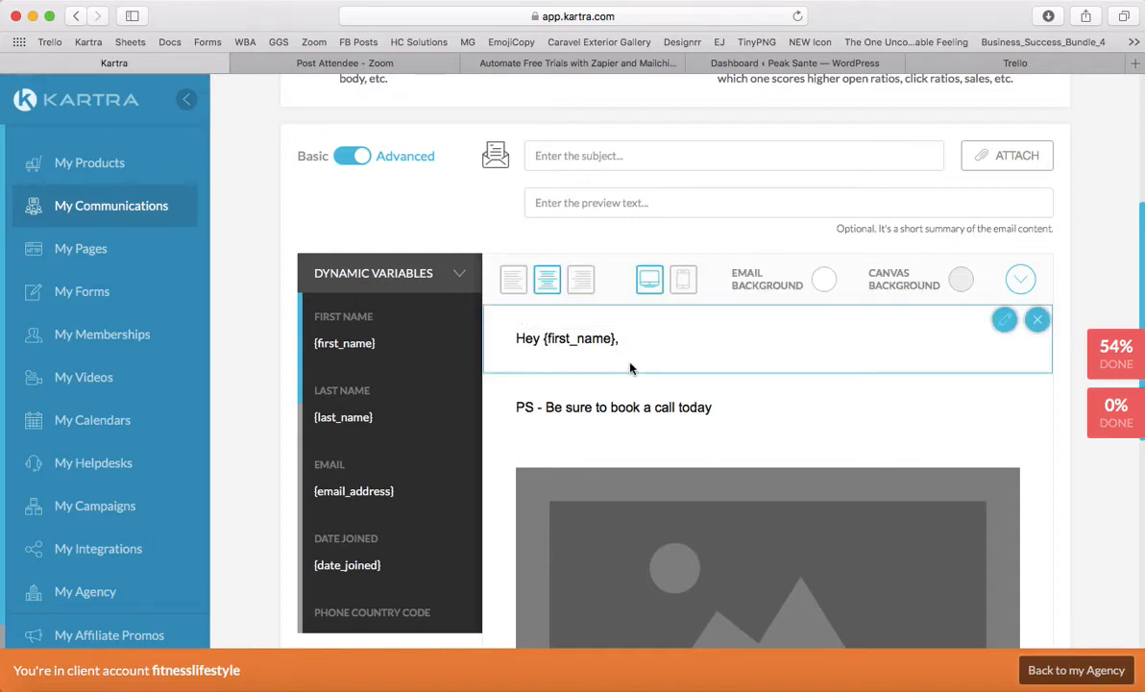
Add the filler text "fsdlkdjsfjds;ljfskdfjdk;sjfsldjfljdfsdf" below the greeting, leaving a blank line between them.
click(625, 336)
key(Return)
key(Return)
text(fsdlkdj)
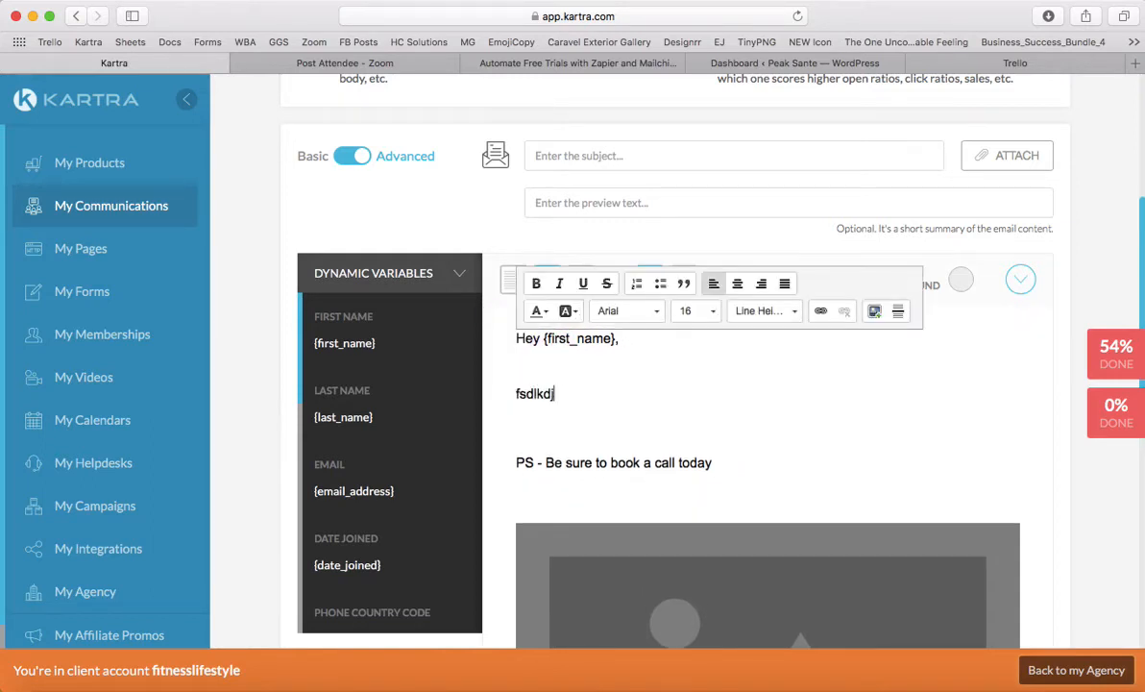
text(sfjds;ljfskdfjdk;sjfsldjfljdfsdf)
scroll(677, 338, down, 5)
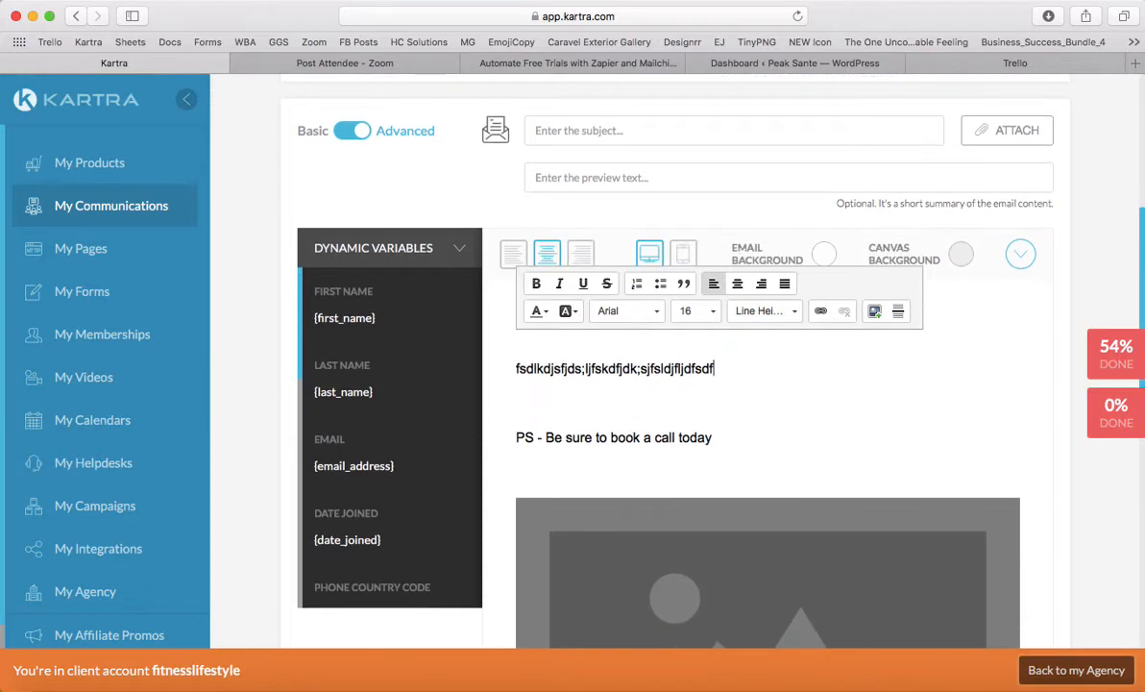
scroll(1034, 255, down, 5)
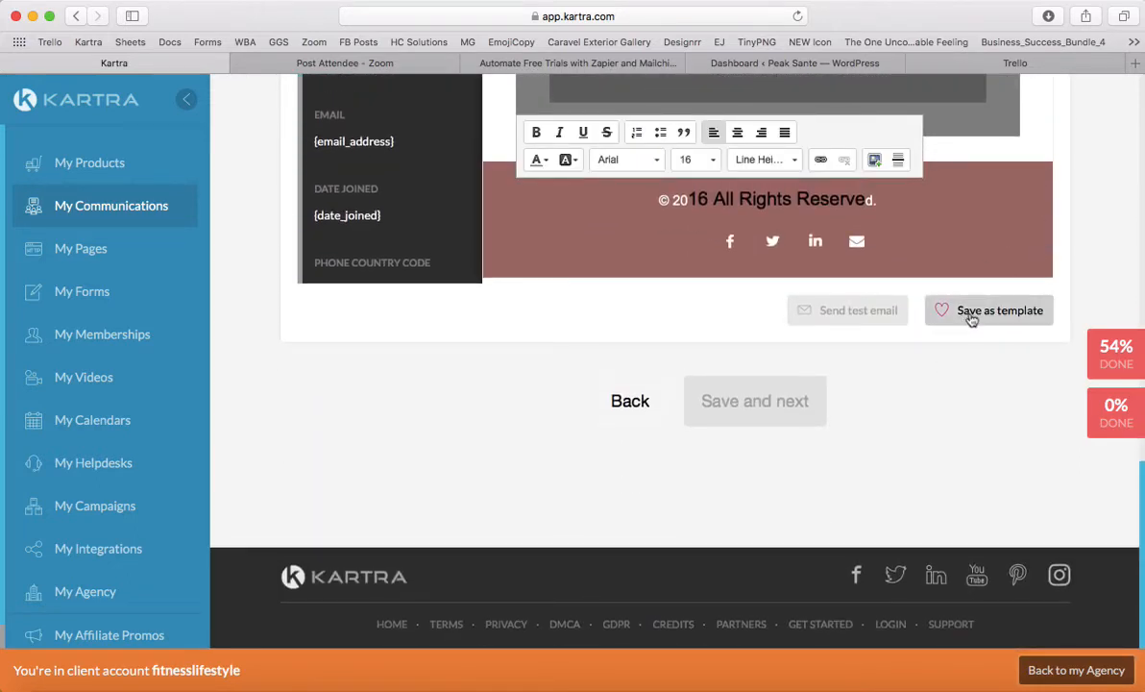
Insert the saved Fitness Lifestyle newsletter from the user's own design templates above the greeting text block.
scroll(529, 360, up, 5)
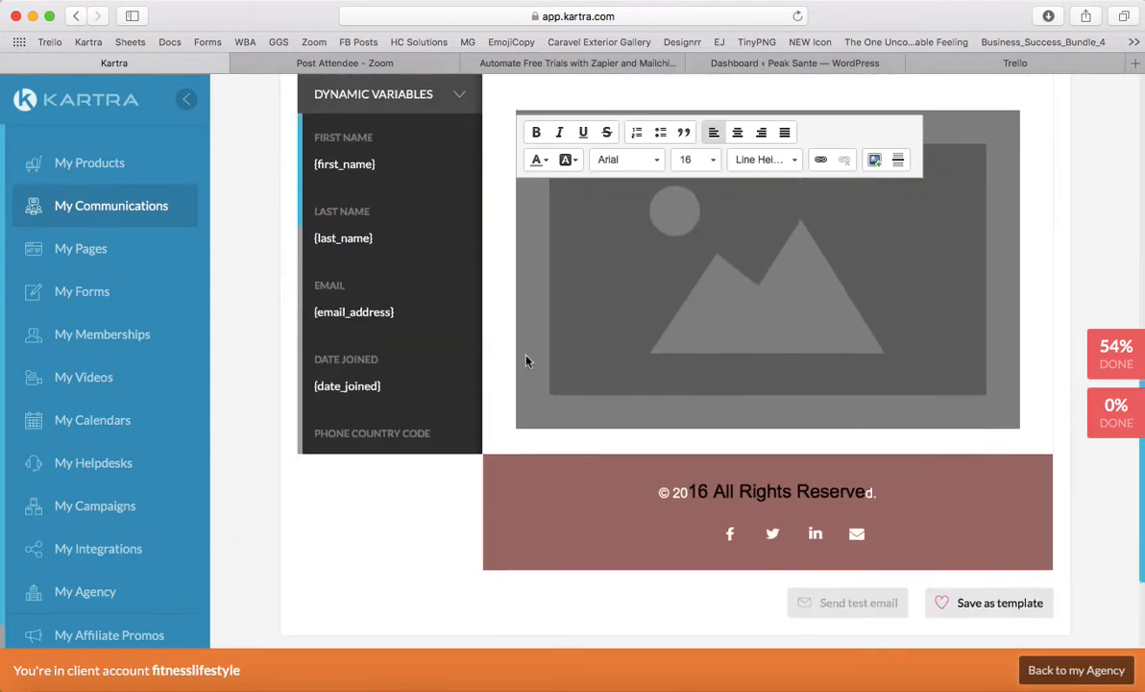
scroll(384, 173, up, 2)
click(376, 104)
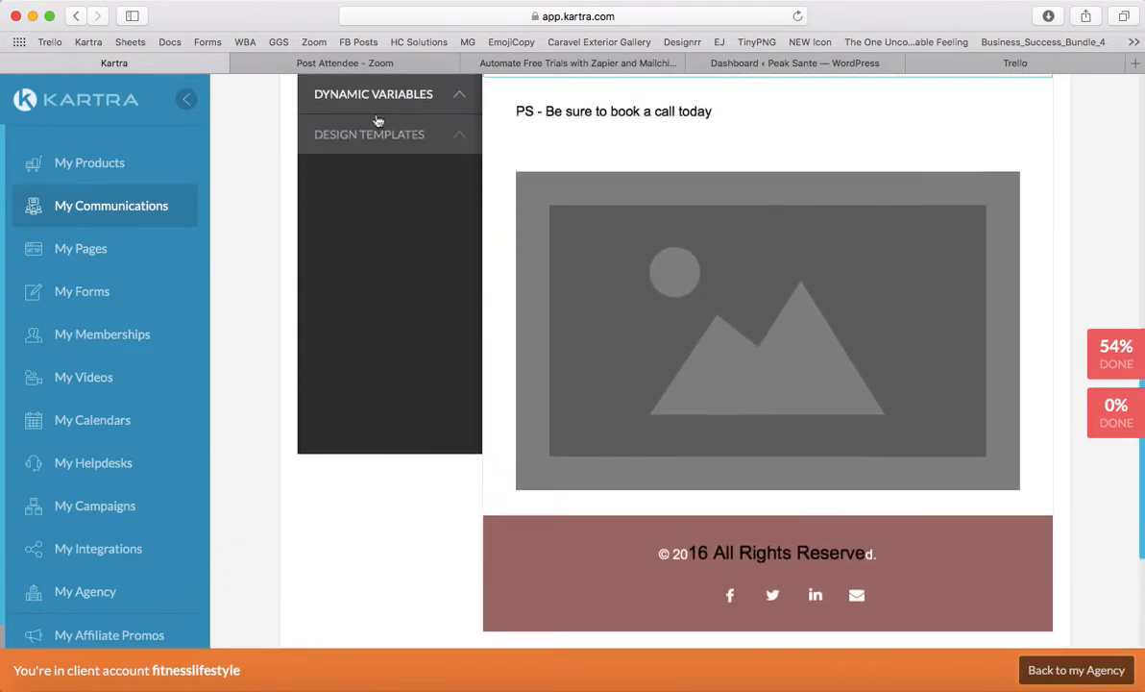
click(379, 138)
scroll(381, 217, up, 2)
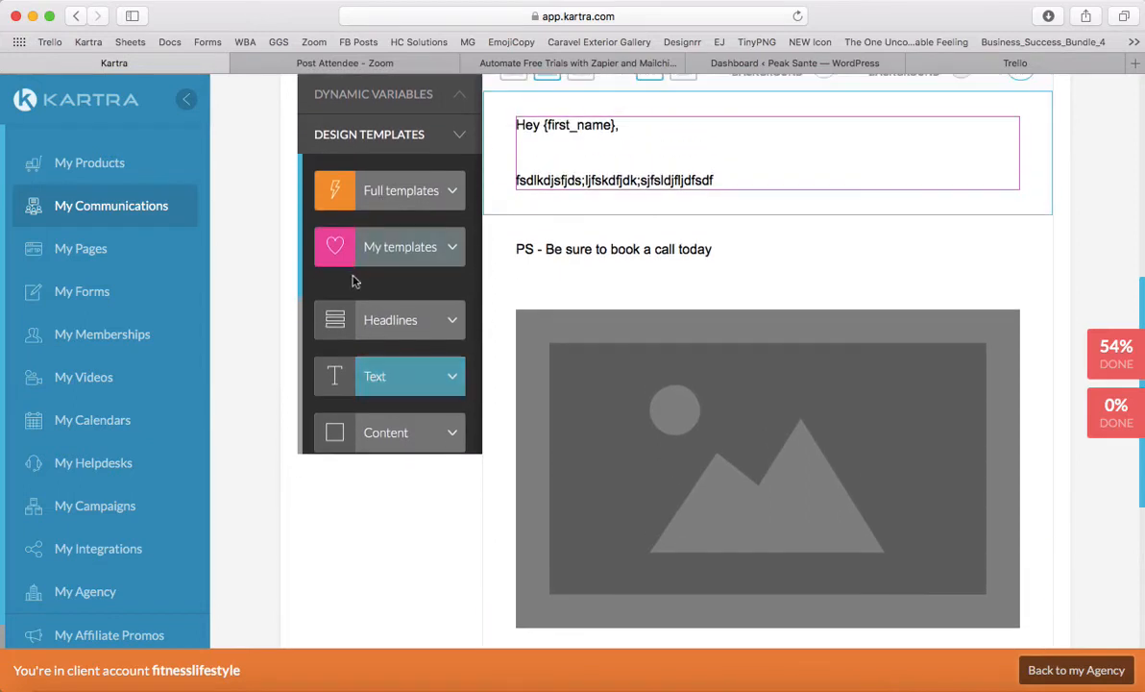
click(403, 248)
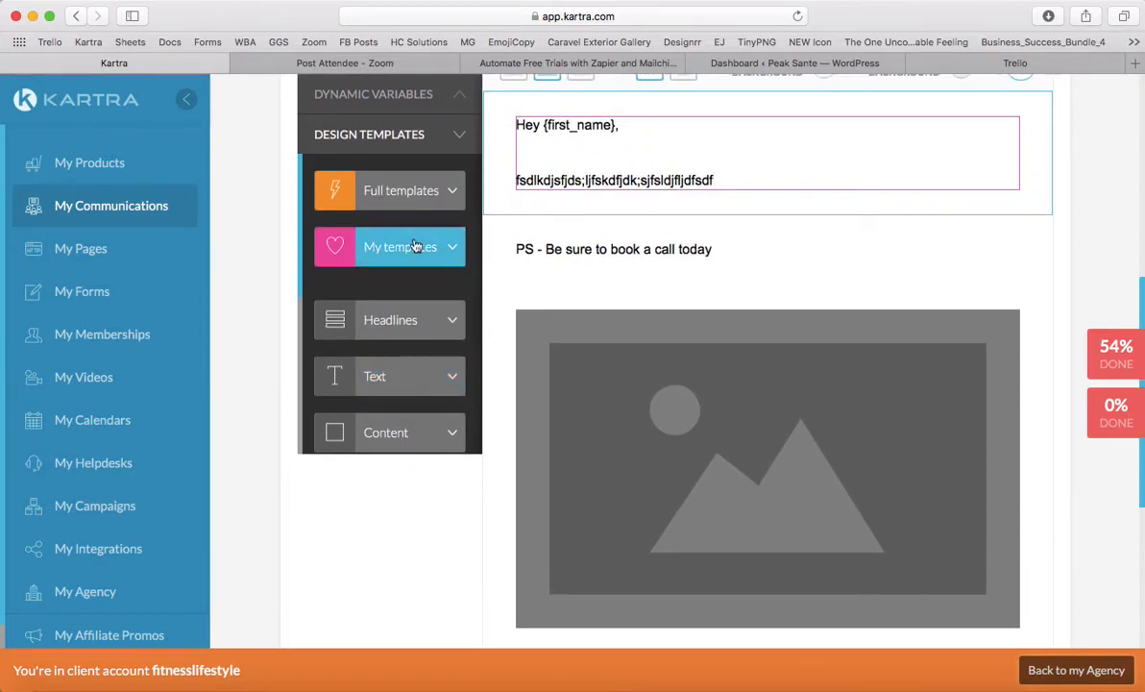
drag(360, 206, 670, 135)
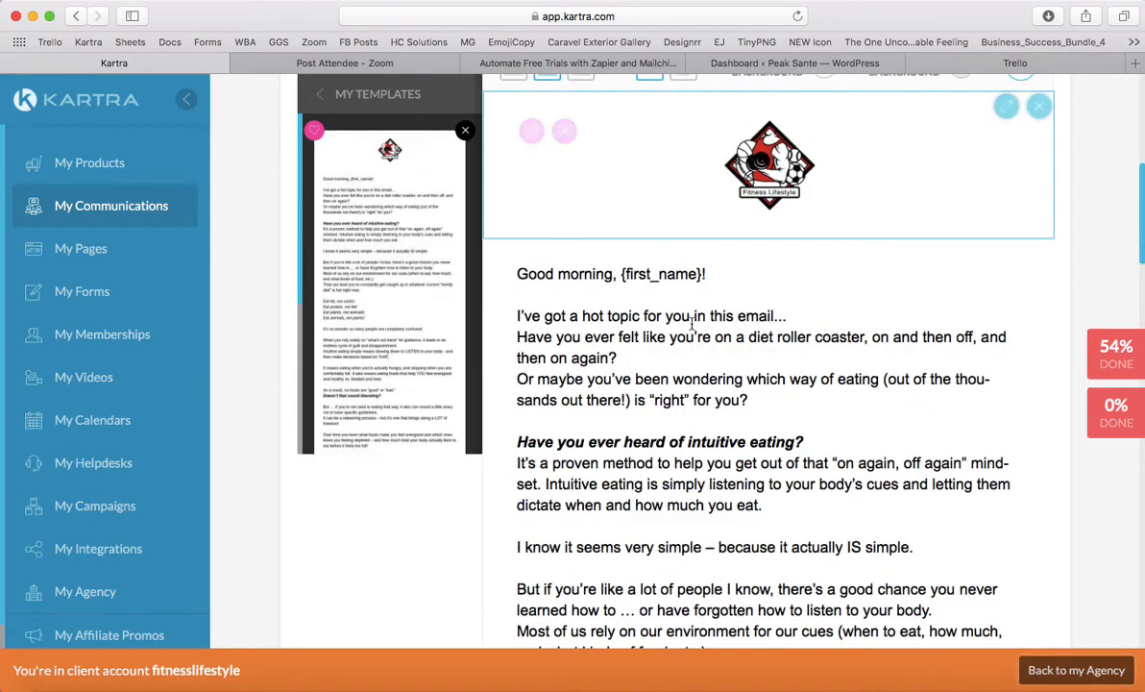
Delete the old greeting, PS line, image placeholder and footer blocks below the inserted template's grey footer.
scroll(615, 288, down, 10)
scroll(691, 324, down, 15)
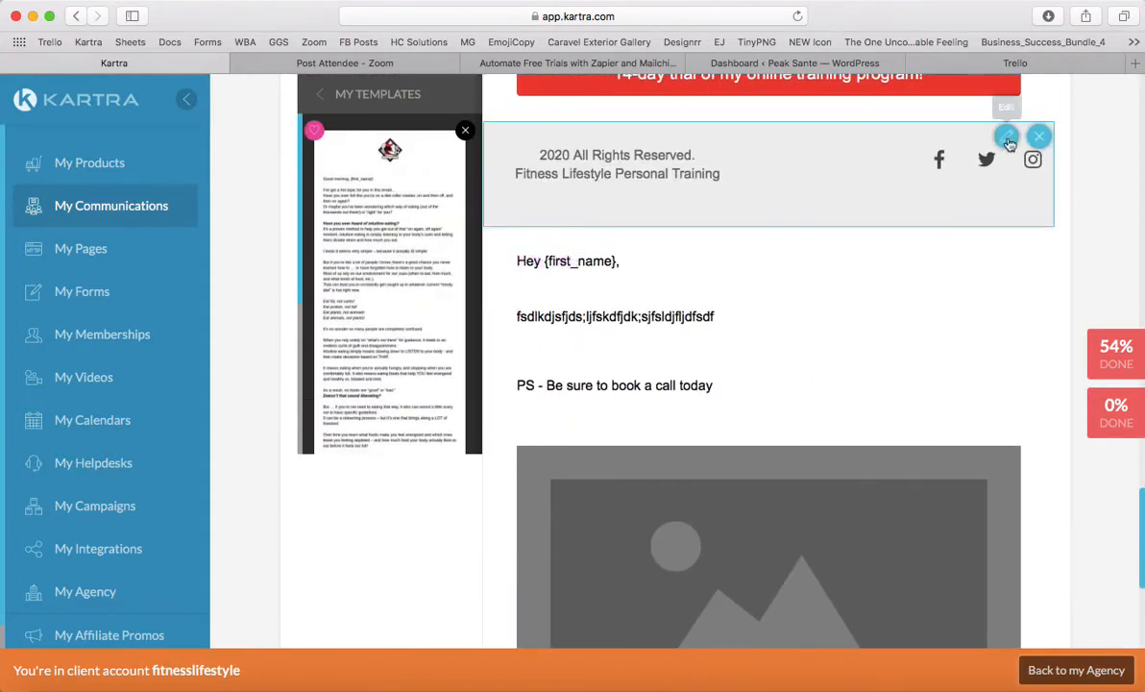
click(1038, 245)
click(1039, 243)
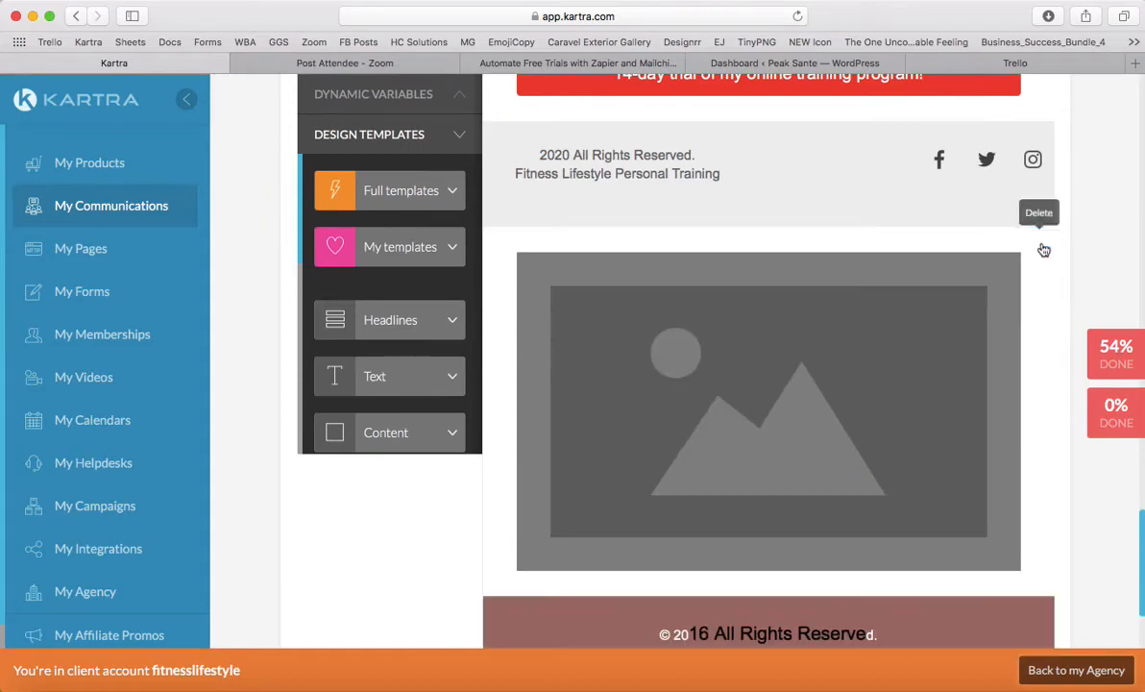
click(1041, 244)
click(1039, 243)
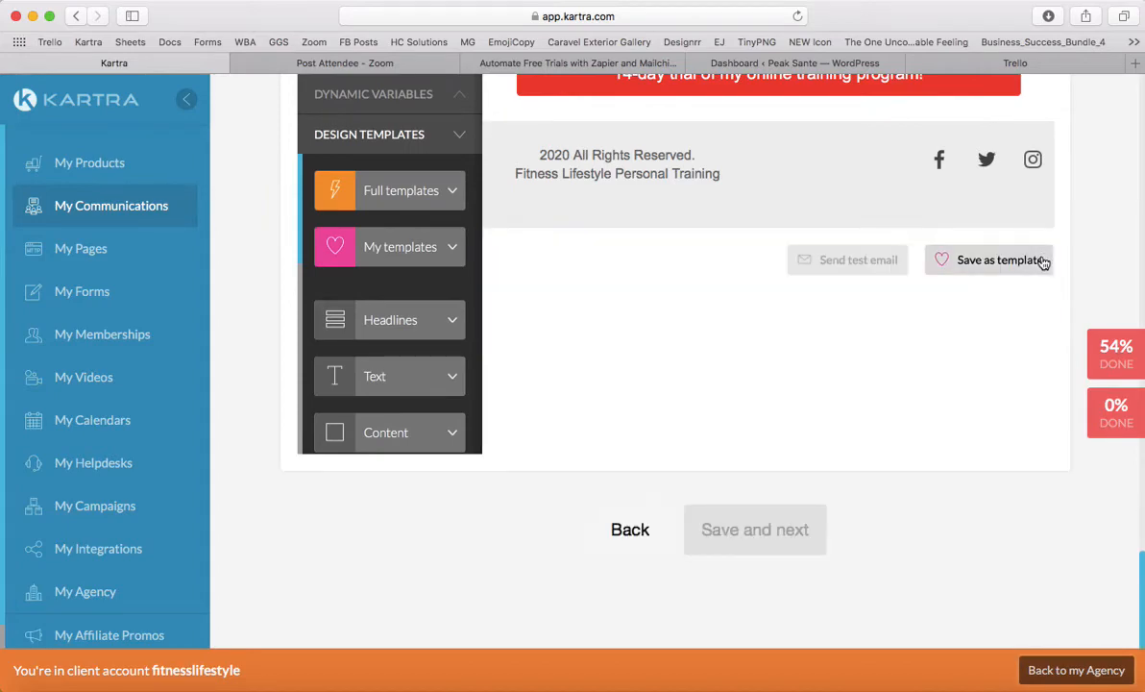
Enter "dfsdfsf" as the email's subject line.
scroll(874, 414, up, 4)
scroll(874, 415, up, 10)
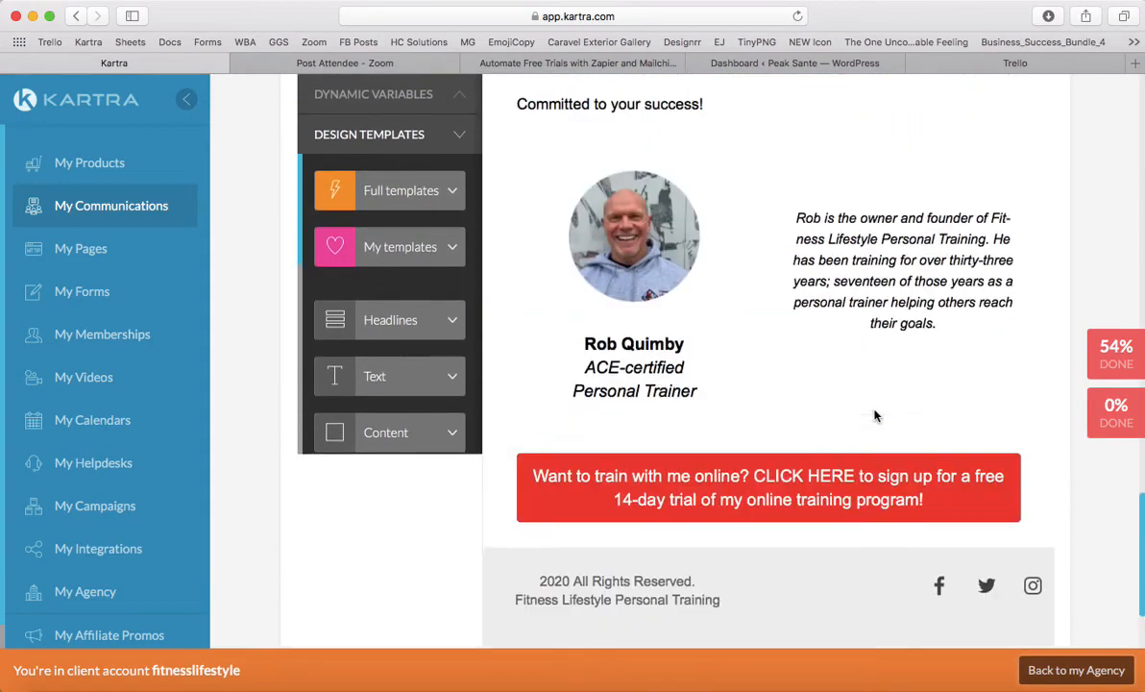
scroll(874, 414, down, 10)
scroll(874, 414, down, 4)
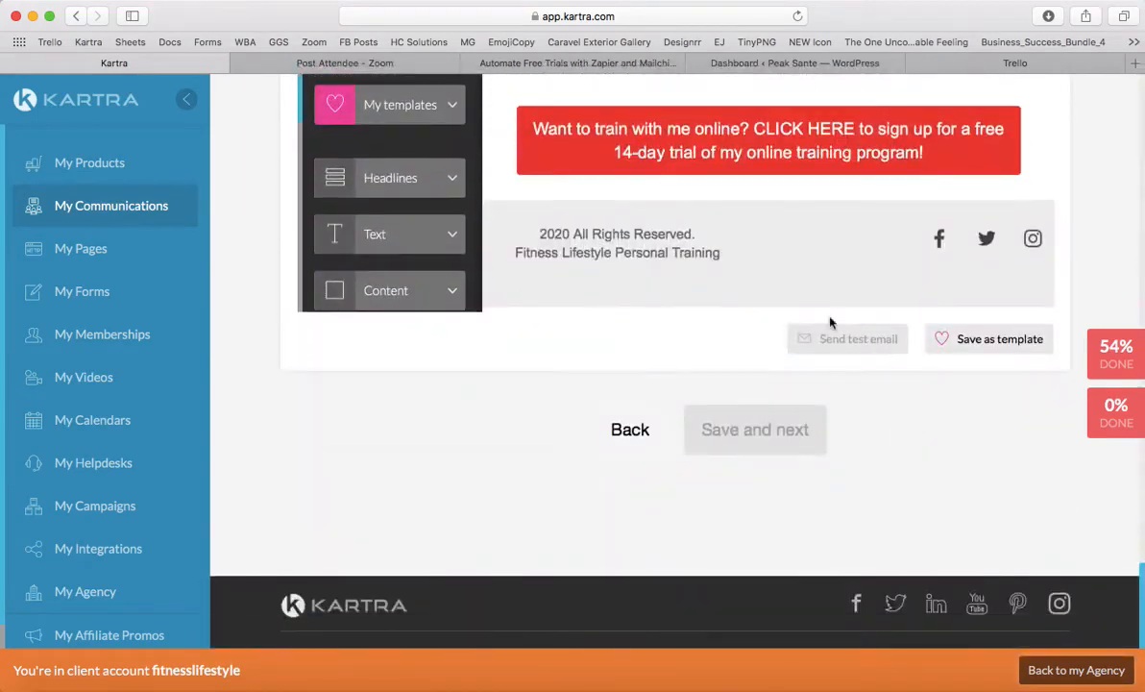
scroll(808, 361, up, 20)
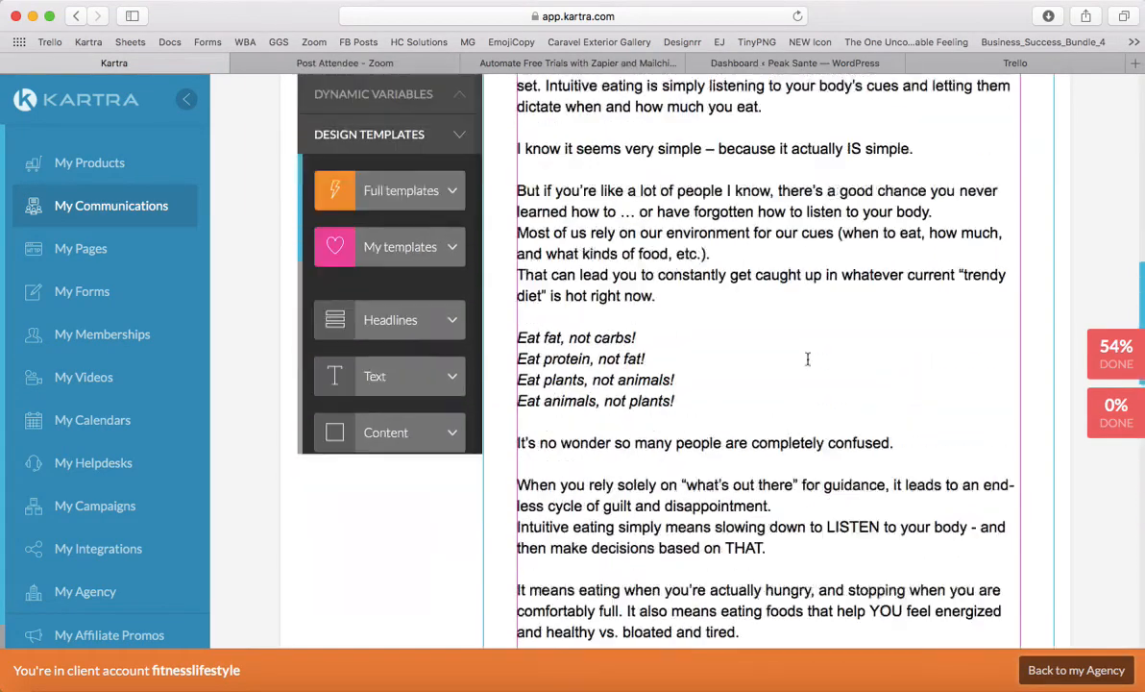
scroll(646, 404, up, 8)
scroll(616, 352, down, 2)
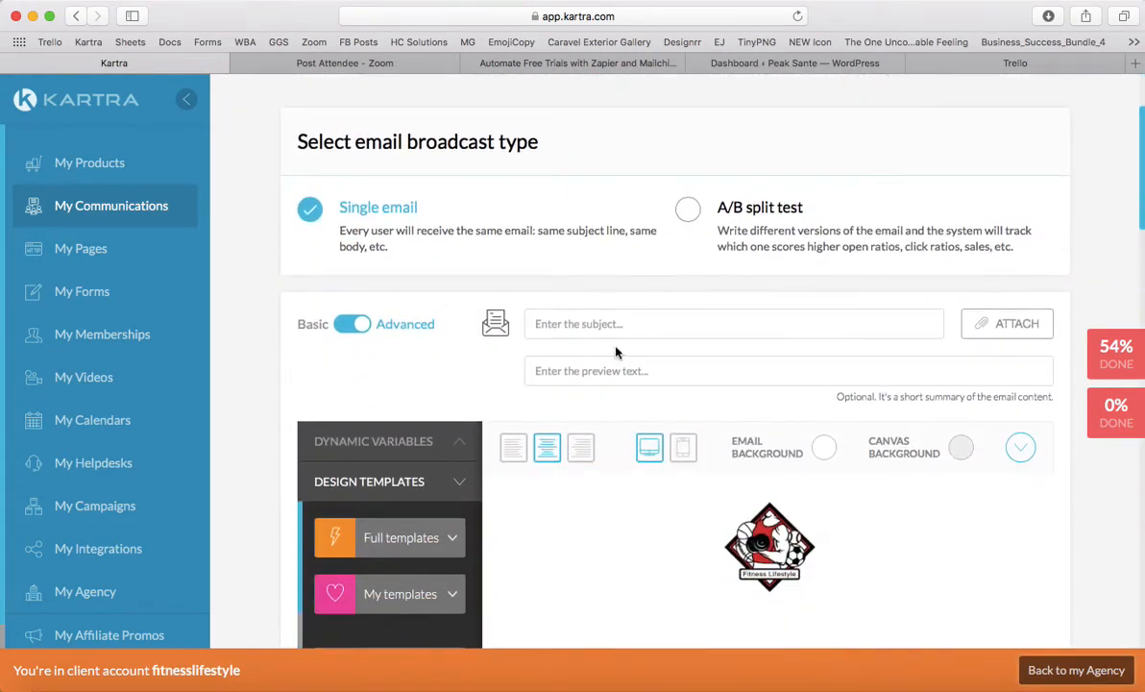
click(613, 325)
text(dfsdfsf)
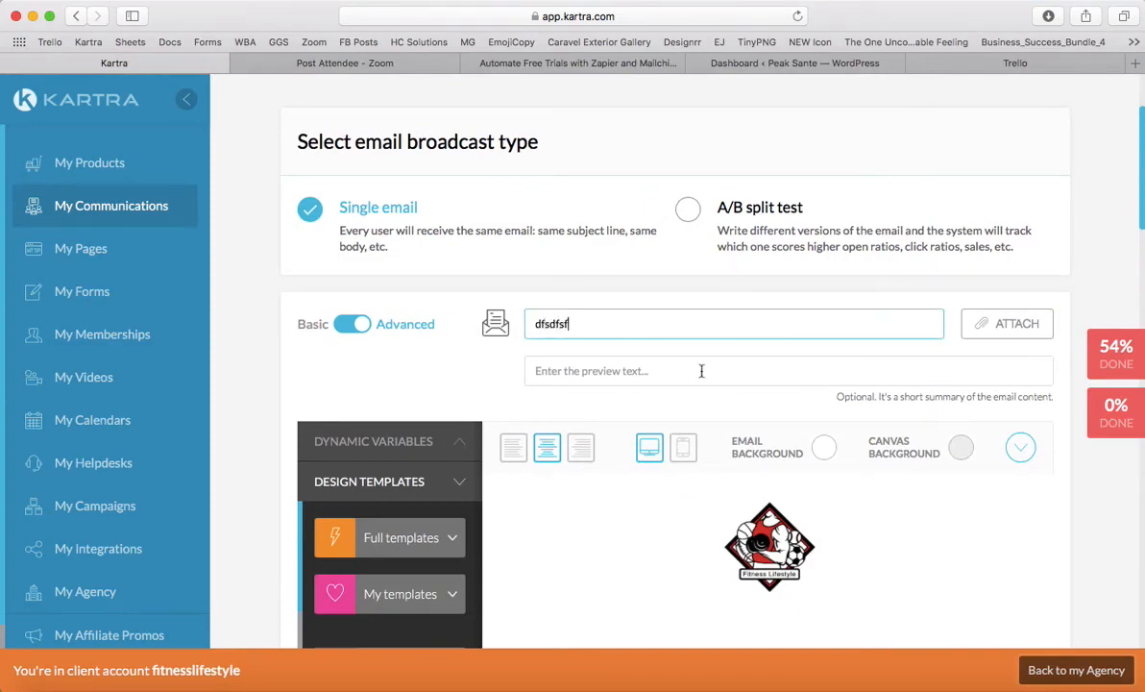
Switch the message to the mobile view and look through the newsletter's layout.
scroll(701, 371, down, 20)
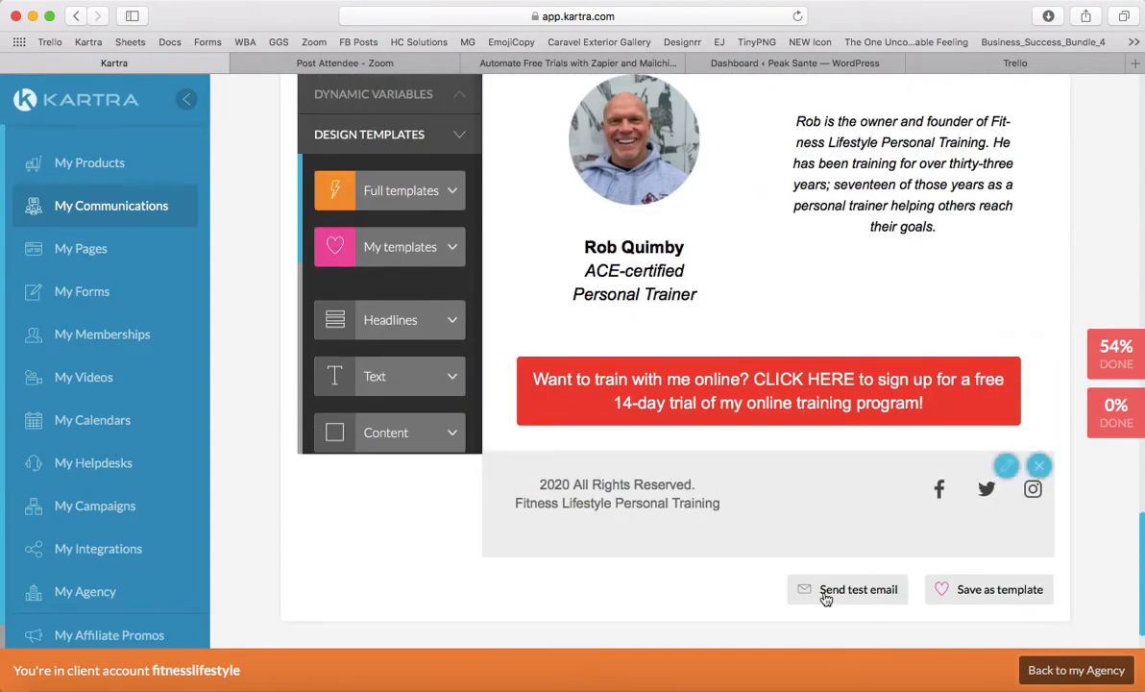
scroll(951, 259, up, 1)
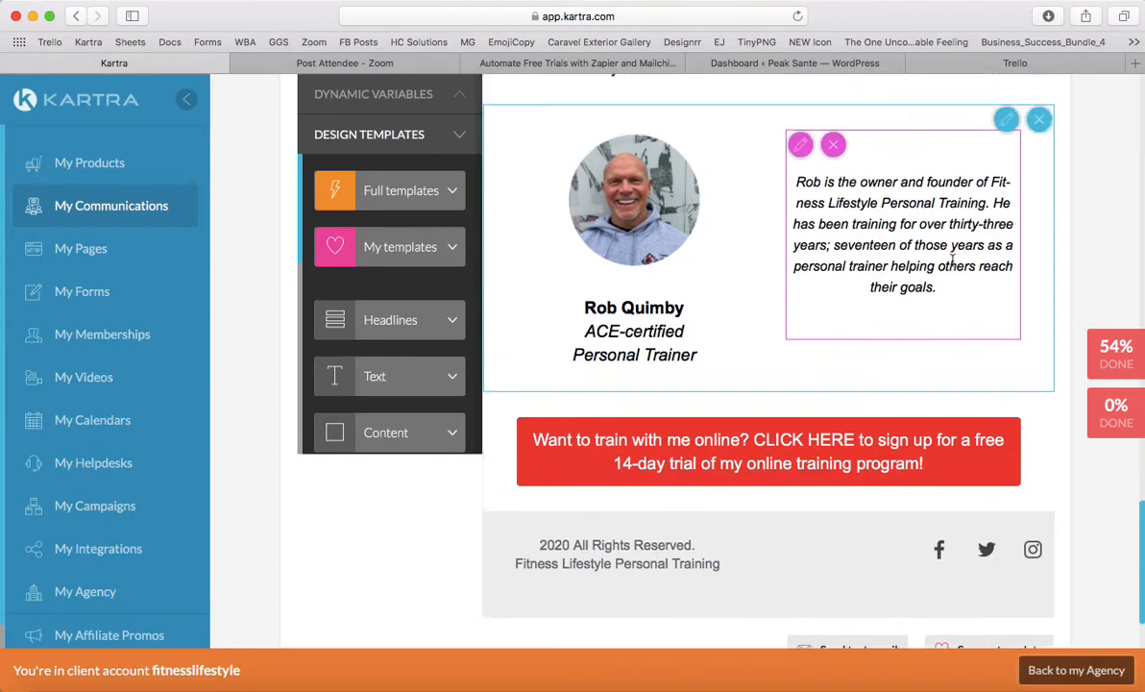
scroll(951, 259, up, 15)
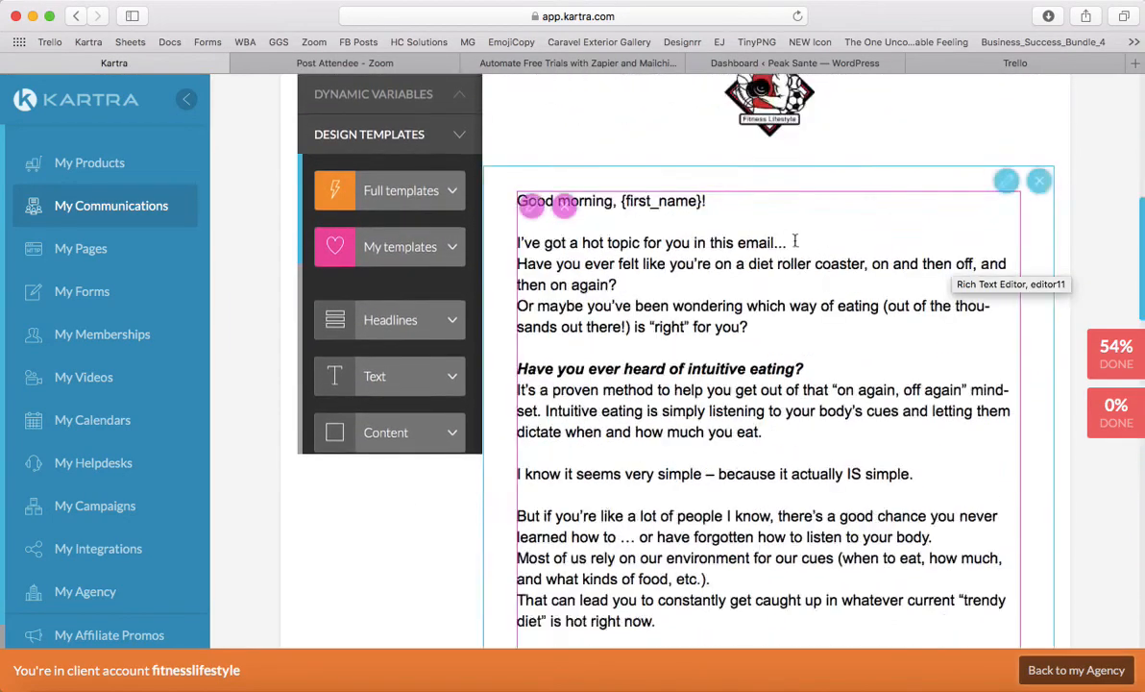
scroll(795, 242, up, 8)
scroll(653, 278, down, 4)
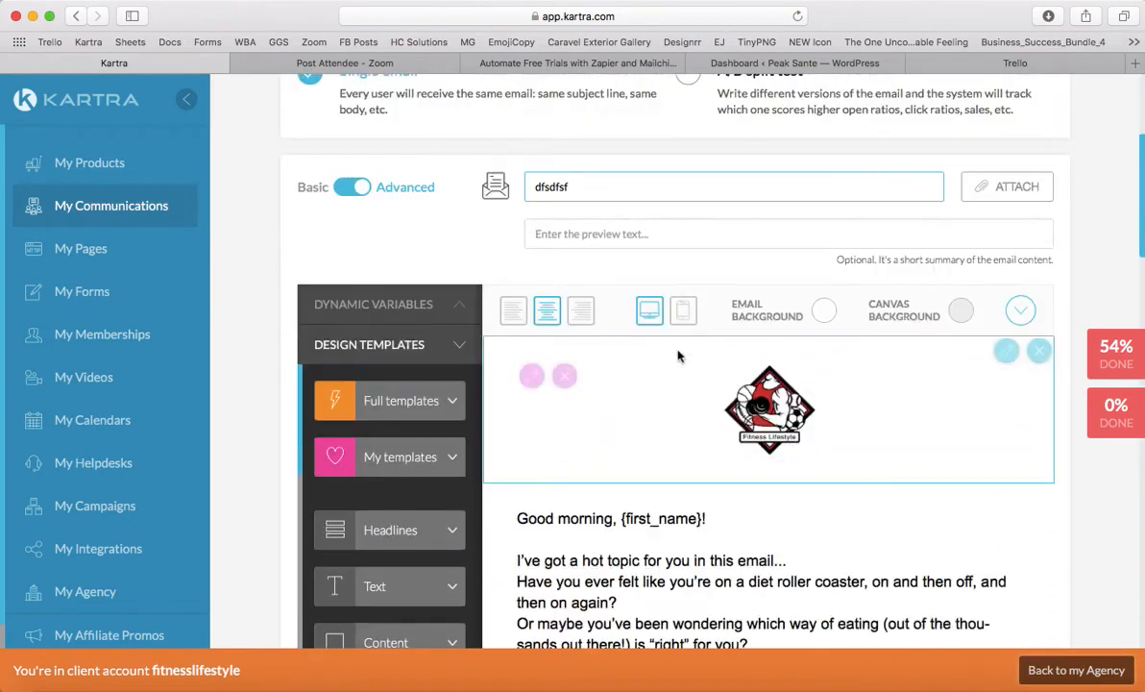
click(683, 310)
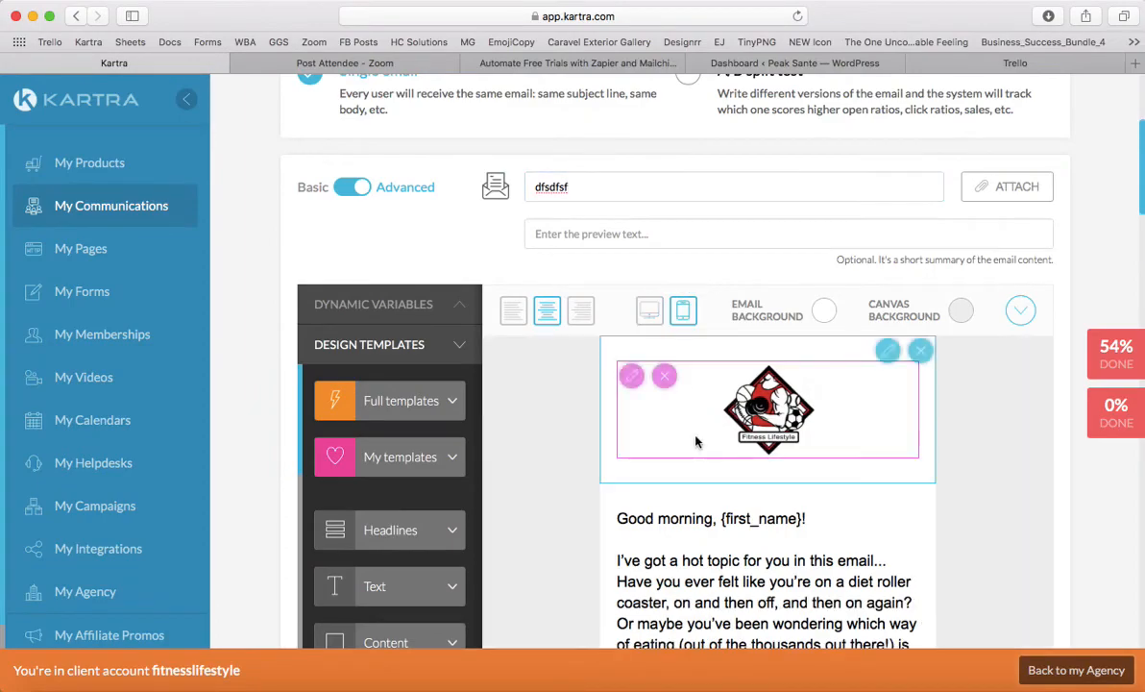
scroll(696, 441, down, 12)
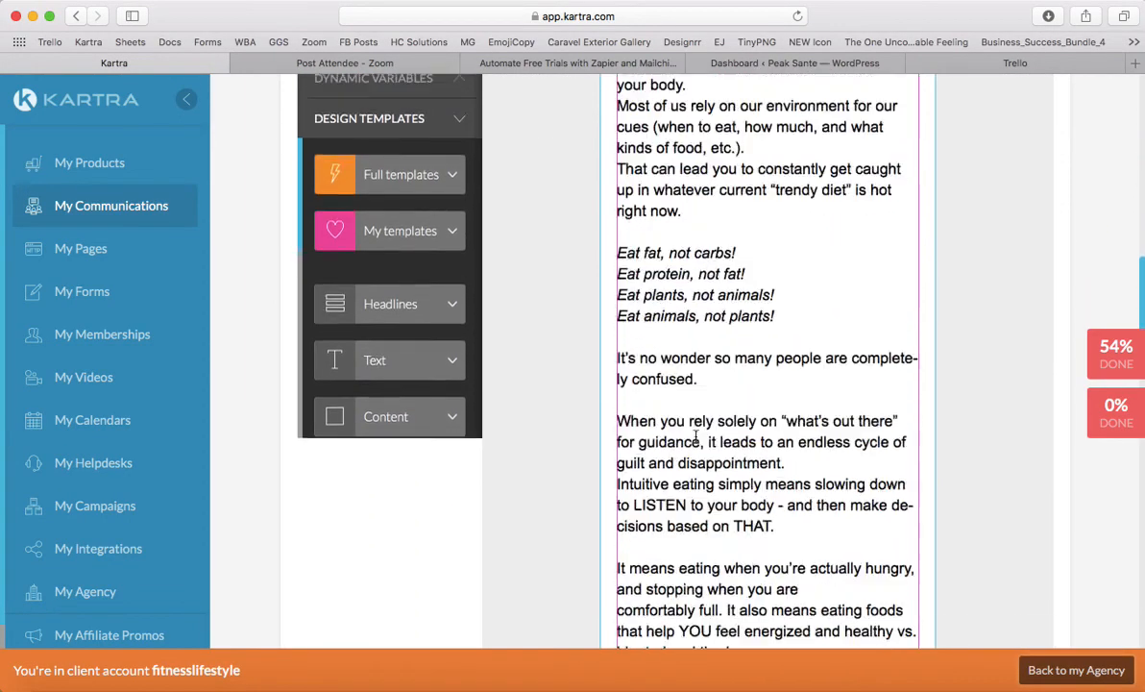
scroll(696, 438, down, 6)
scroll(695, 437, up, 12)
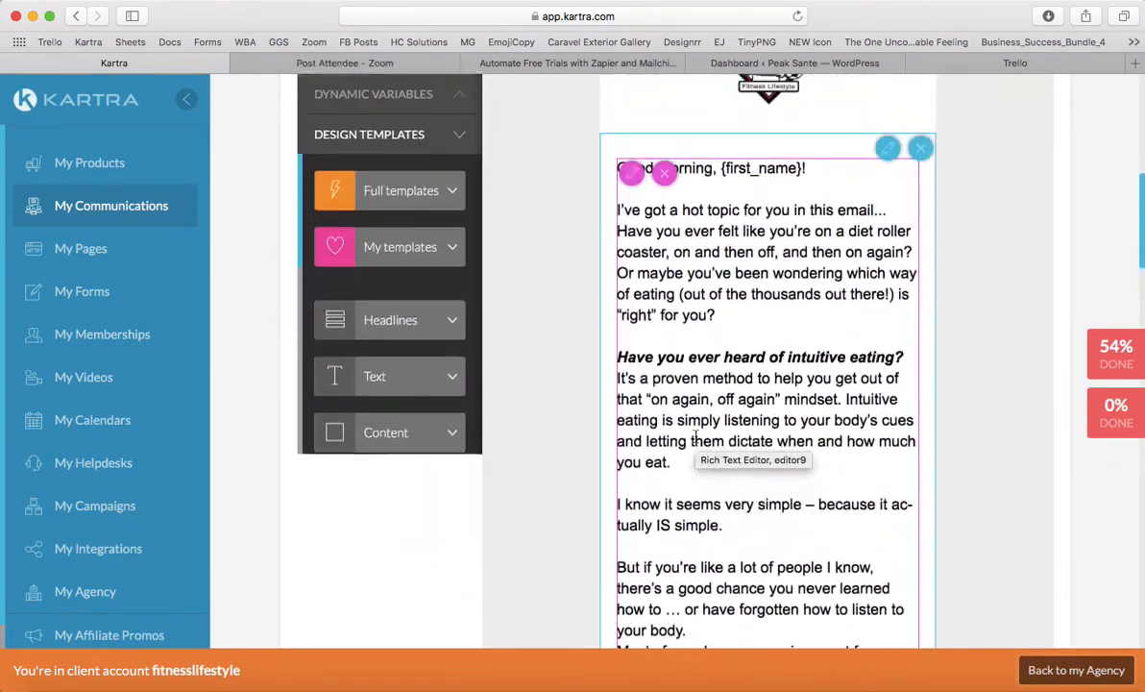
scroll(696, 437, up, 8)
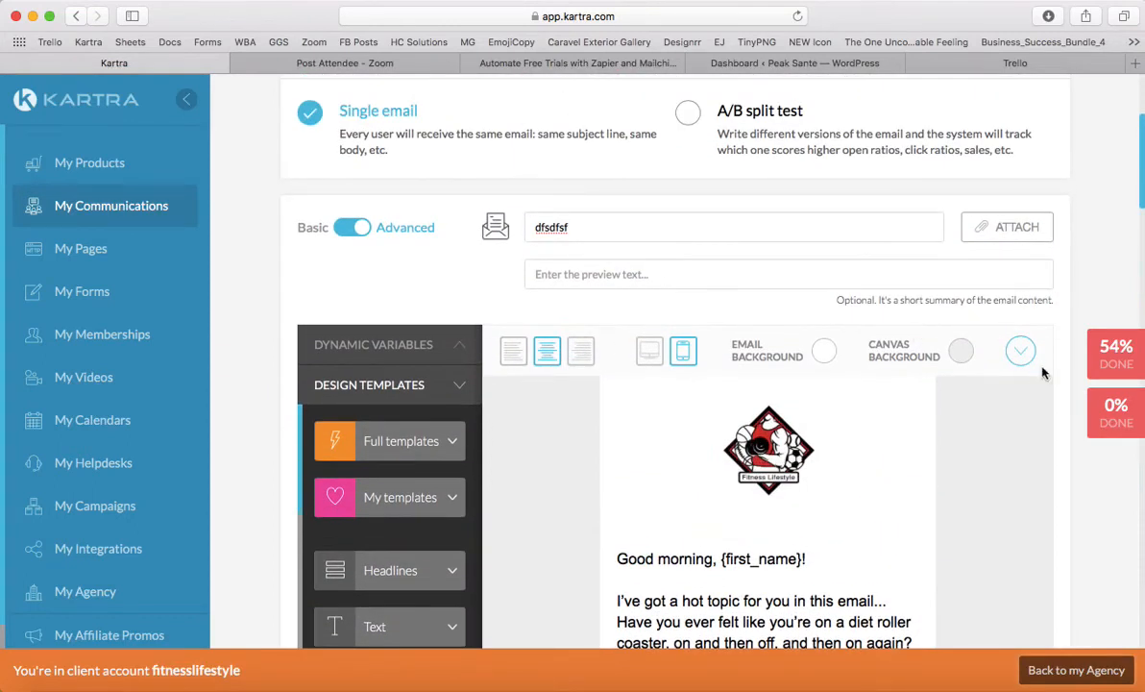
Inspect the email background colour choices without picking a colour.
click(826, 353)
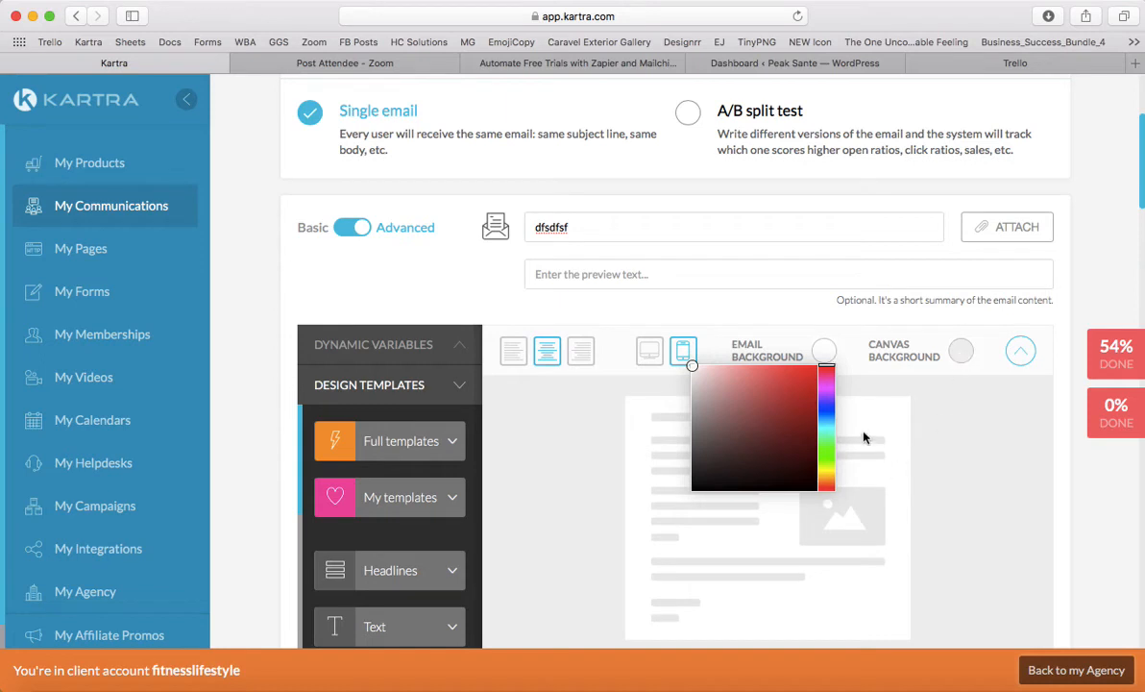
click(968, 425)
scroll(852, 430, down, 5)
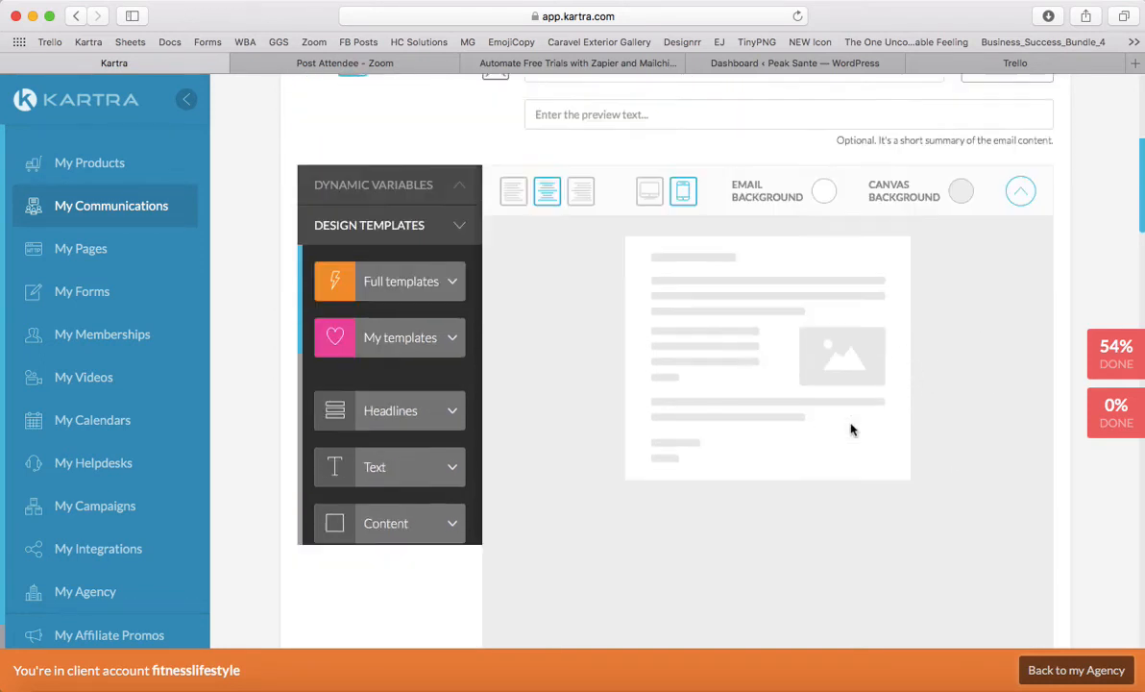
scroll(851, 430, up, 4)
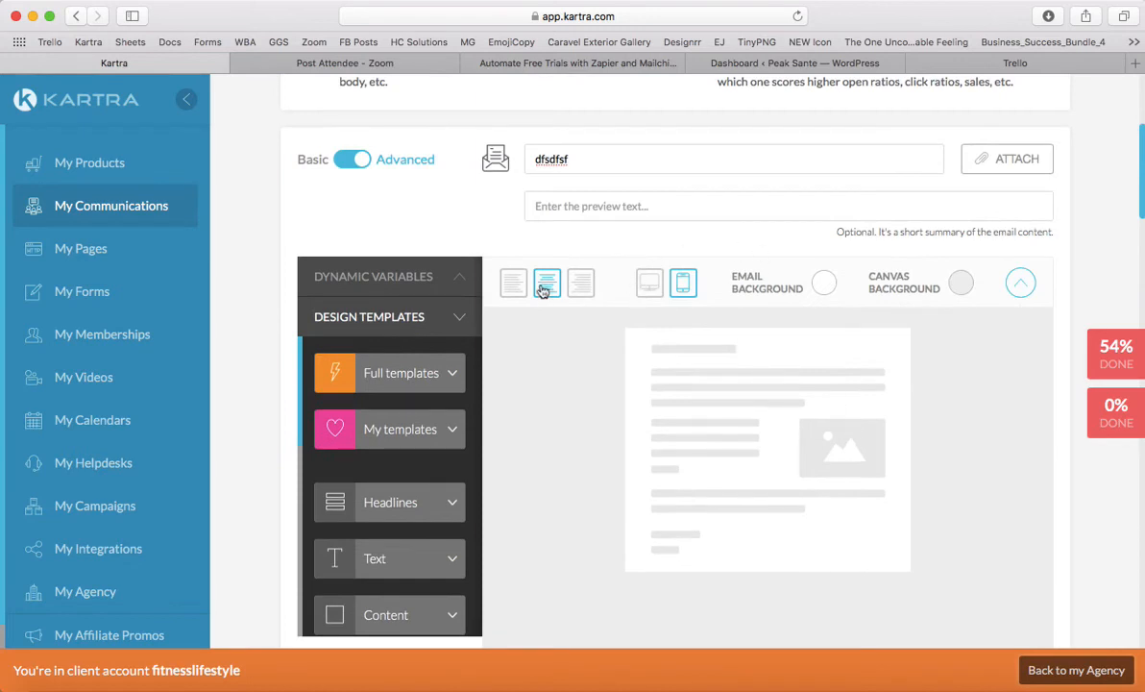
click(819, 289)
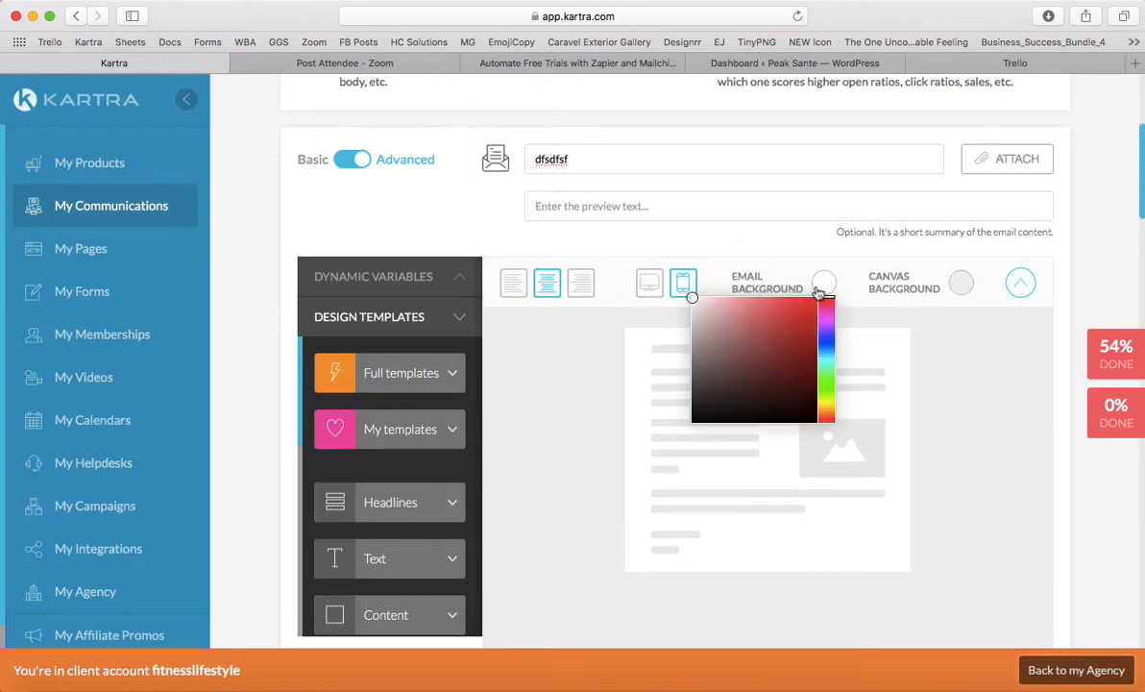
click(627, 208)
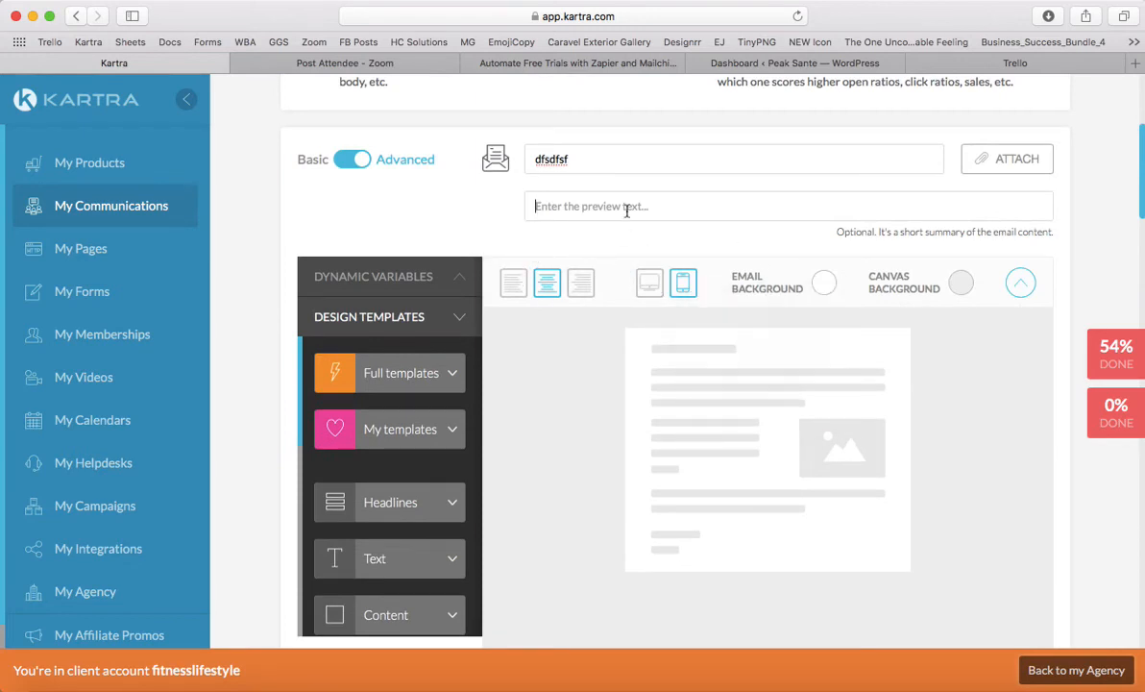
Set the email layout to left alignment and check the list of saved templates.
click(512, 283)
scroll(741, 476, down, 4)
scroll(742, 475, up, 3)
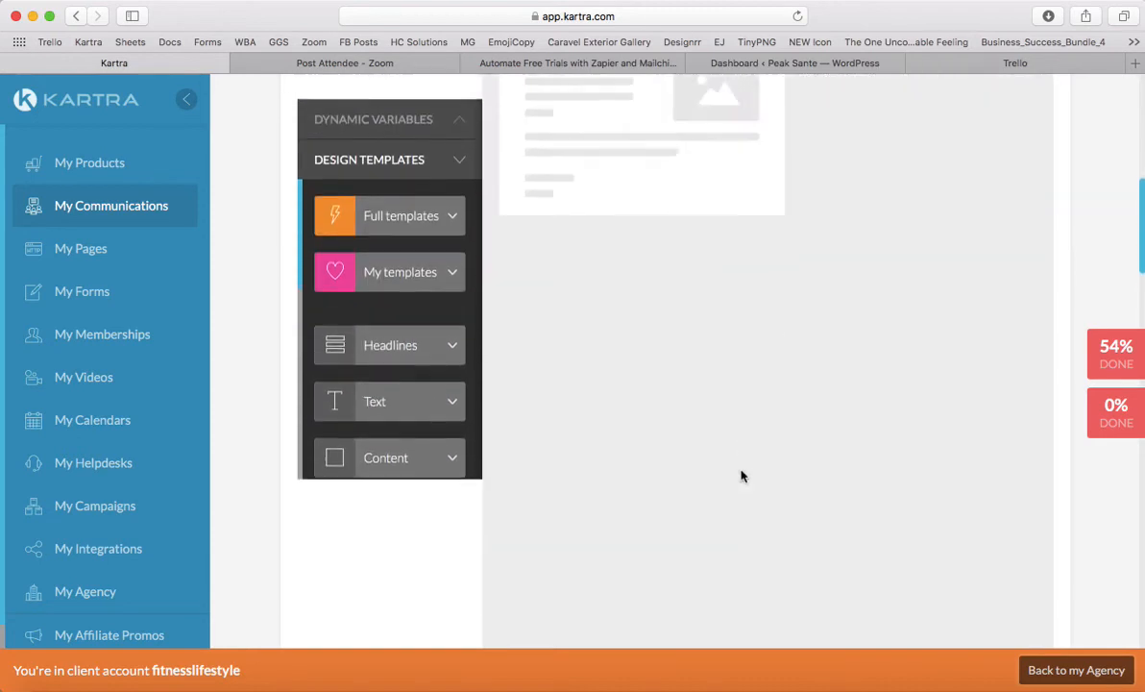
click(373, 353)
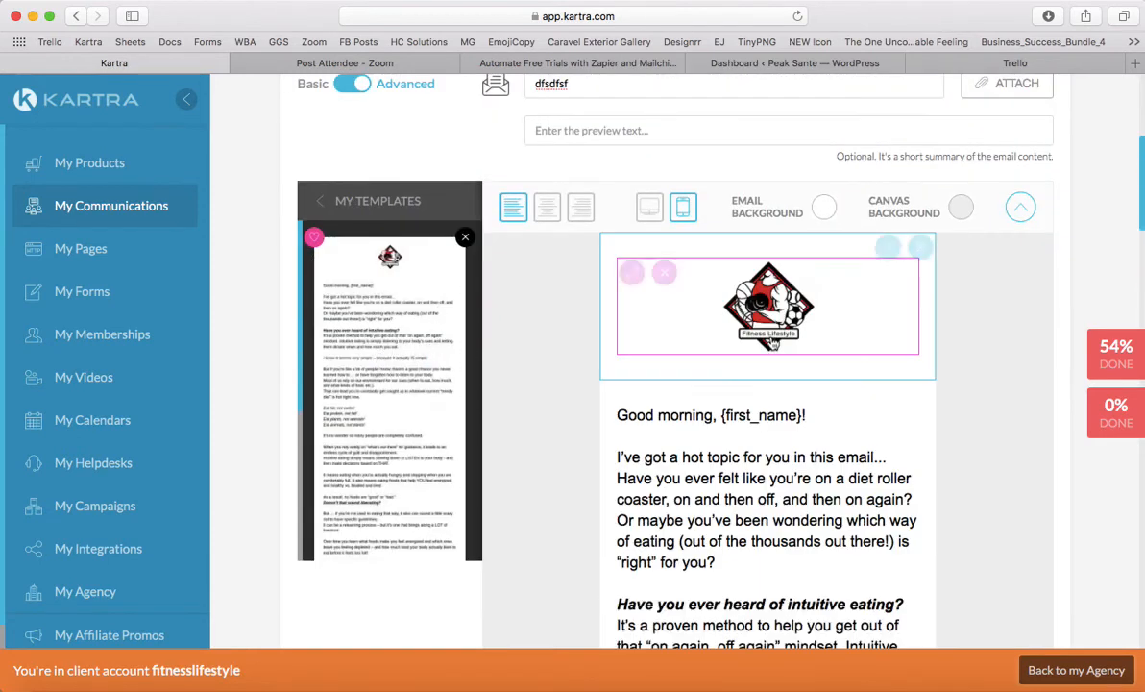
click(1053, 376)
Save the message and proceed to the broadcast's Automations stage.
scroll(1004, 384, down, 1)
scroll(1004, 384, down, 15)
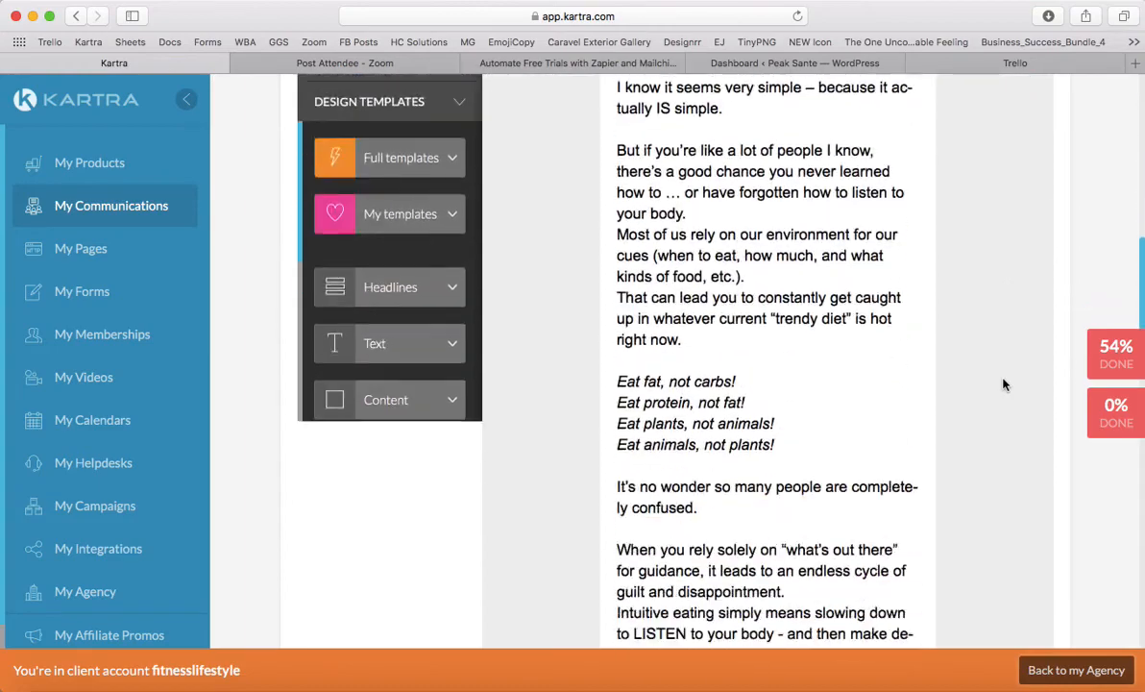
scroll(1004, 385, down, 5)
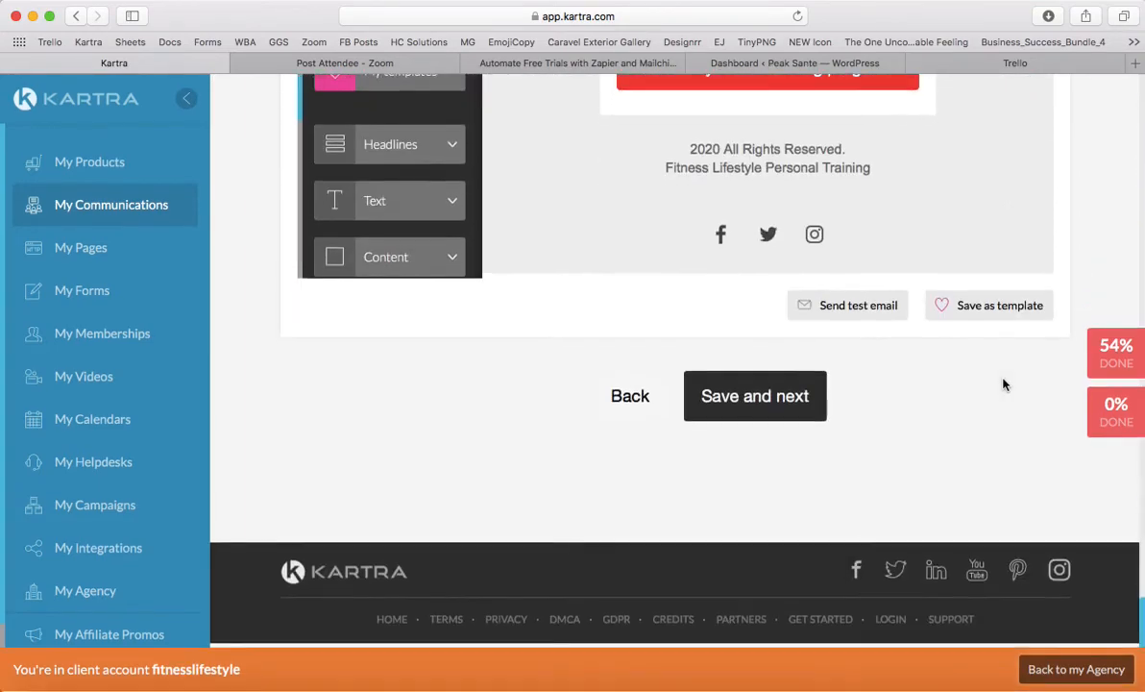
click(781, 401)
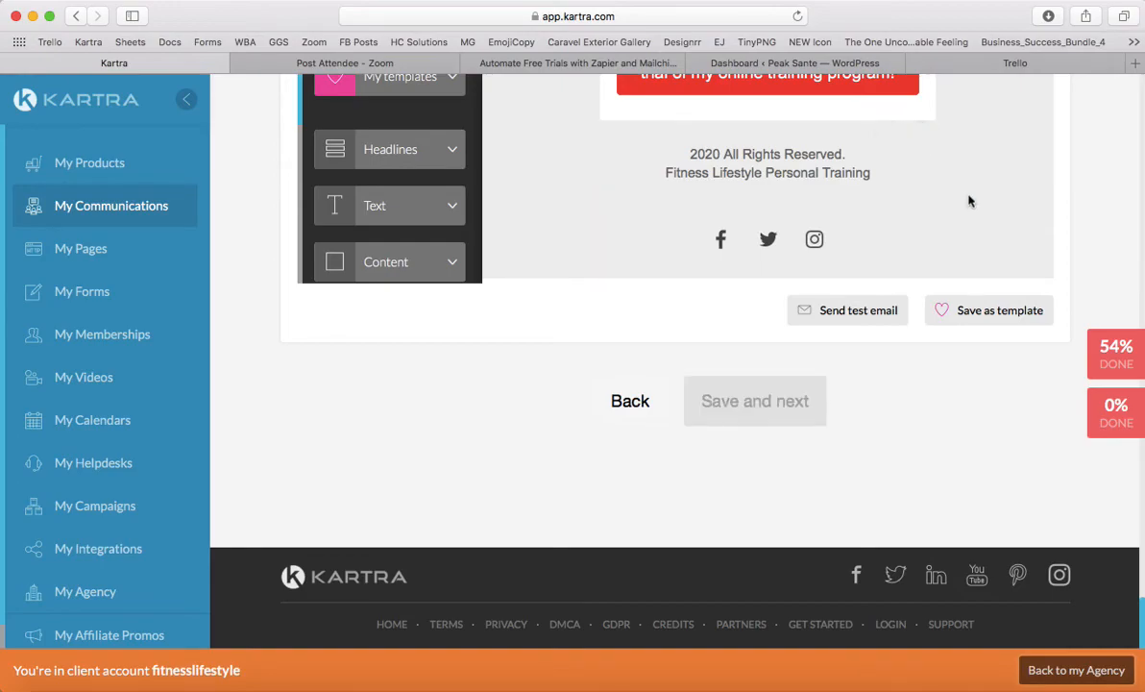
scroll(970, 201, up, 5)
scroll(971, 201, up, 15)
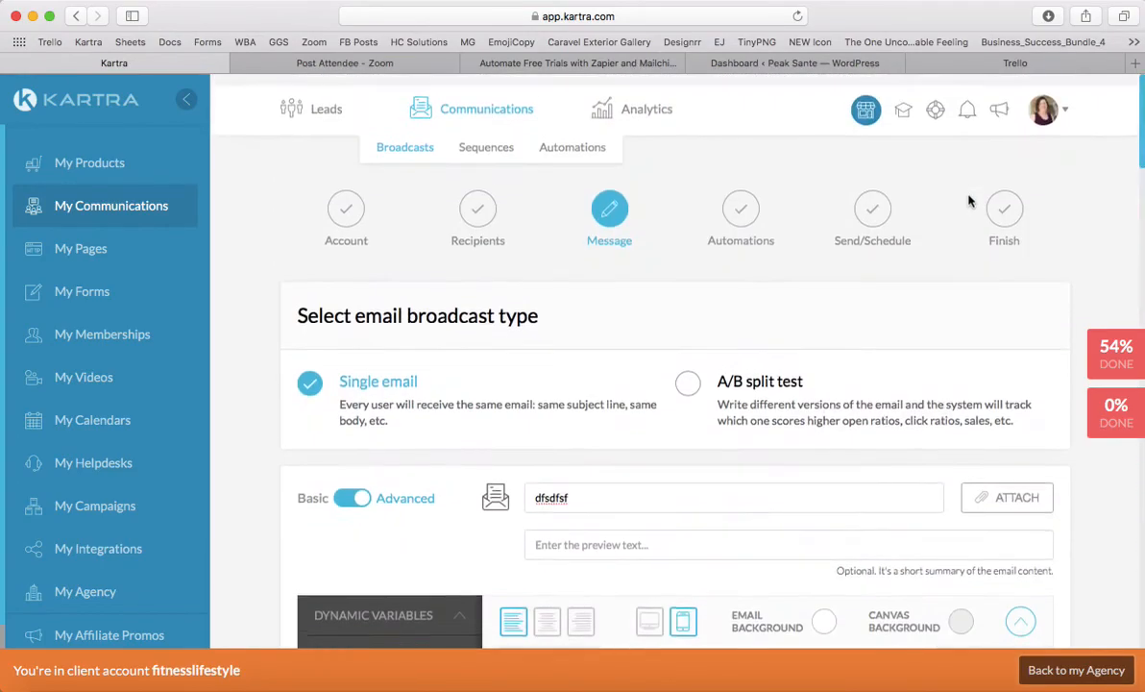
scroll(1012, 432, down, 8)
scroll(1011, 461, up, 6)
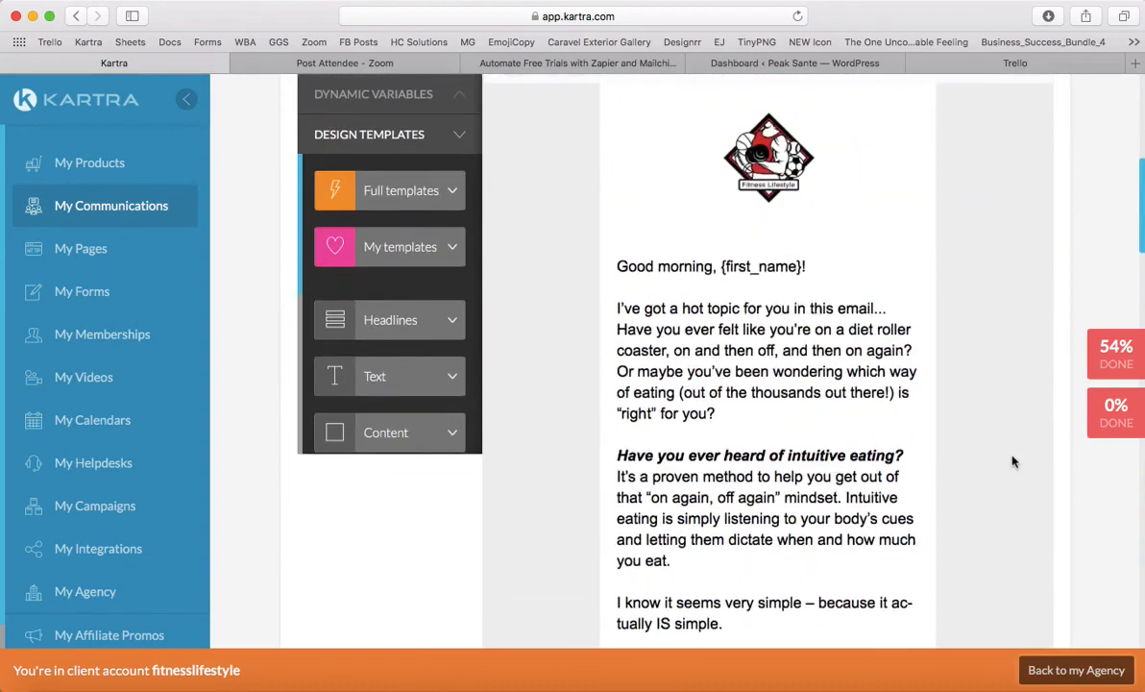
scroll(1012, 461, down, 10)
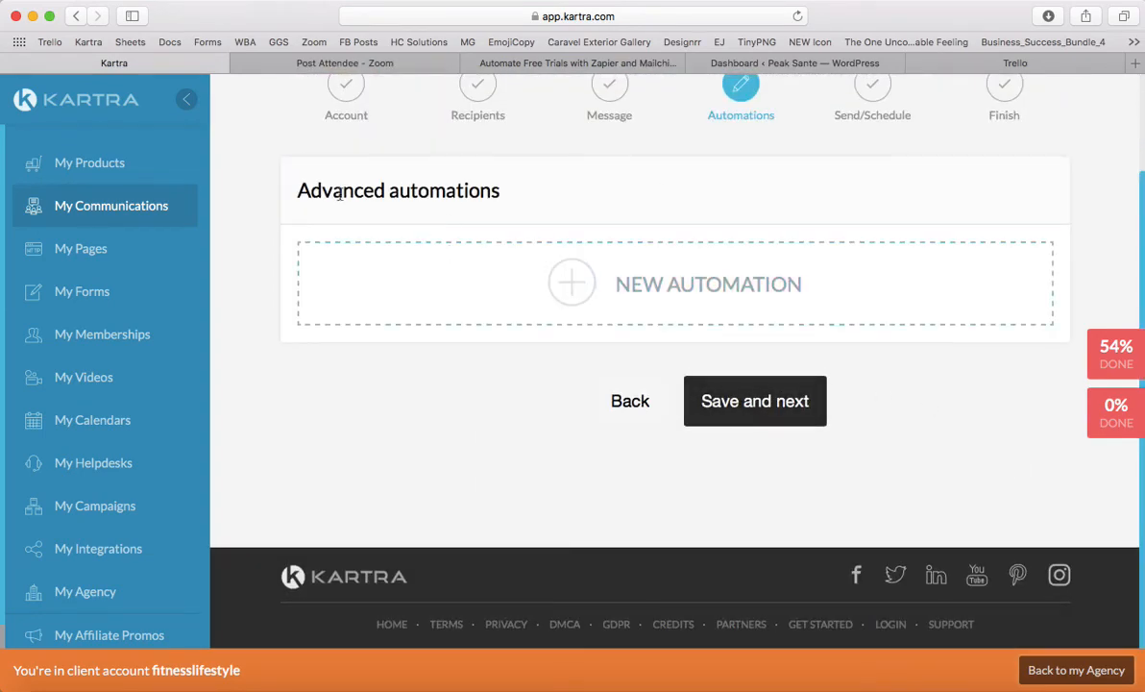
Examine the trigger conditions offered for a new advanced automation, then discard it without creating one.
click(646, 294)
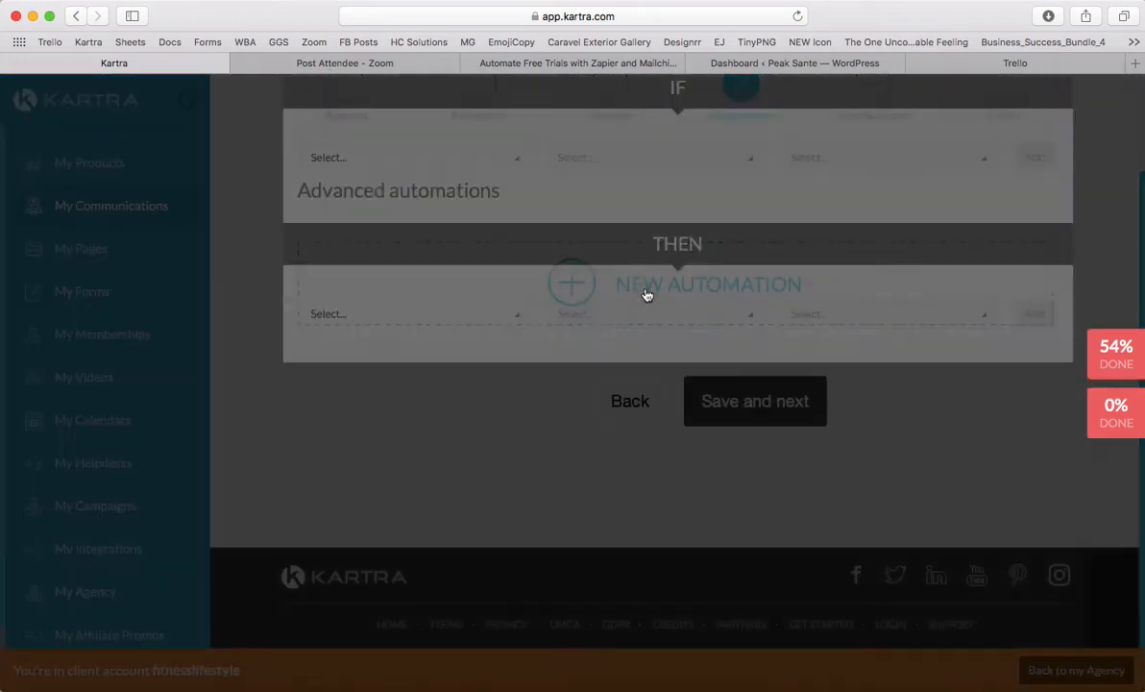
click(387, 267)
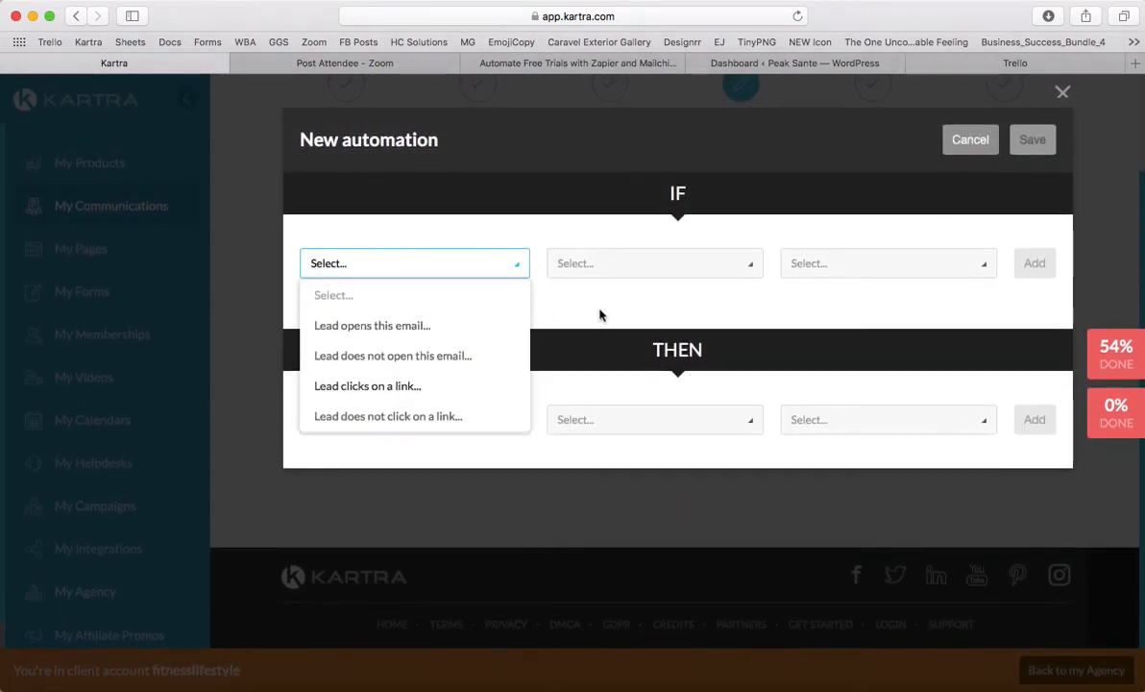
click(979, 143)
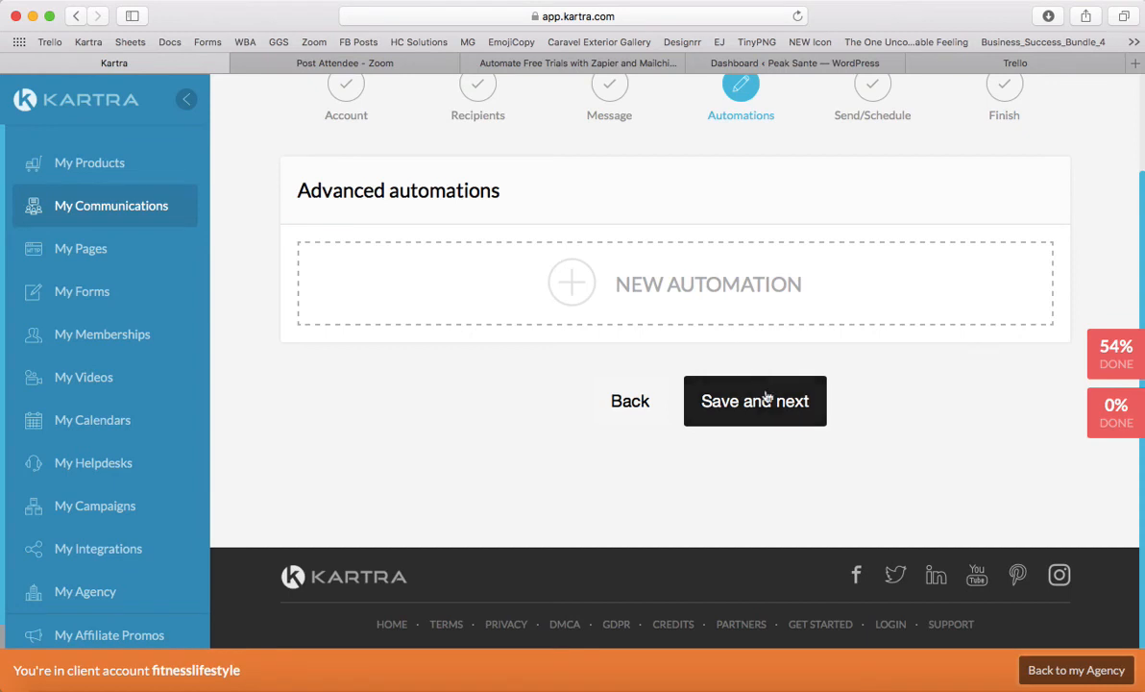
Proceed past the Automations stage without adding any and save the broadcast as a draft.
click(761, 407)
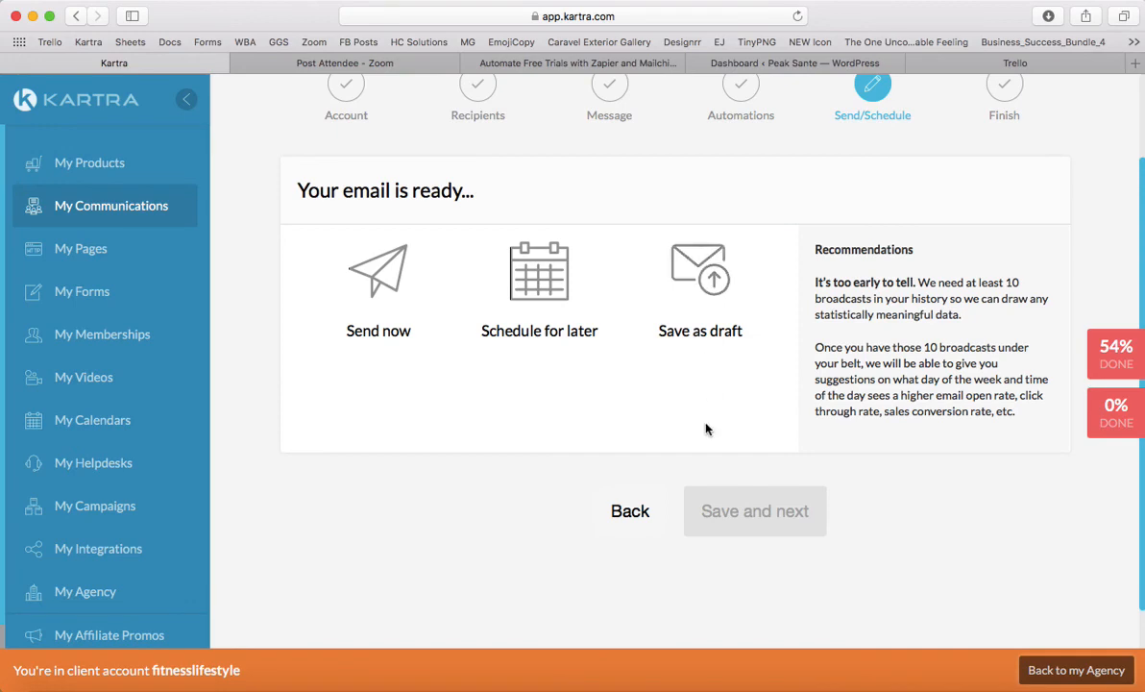
click(700, 274)
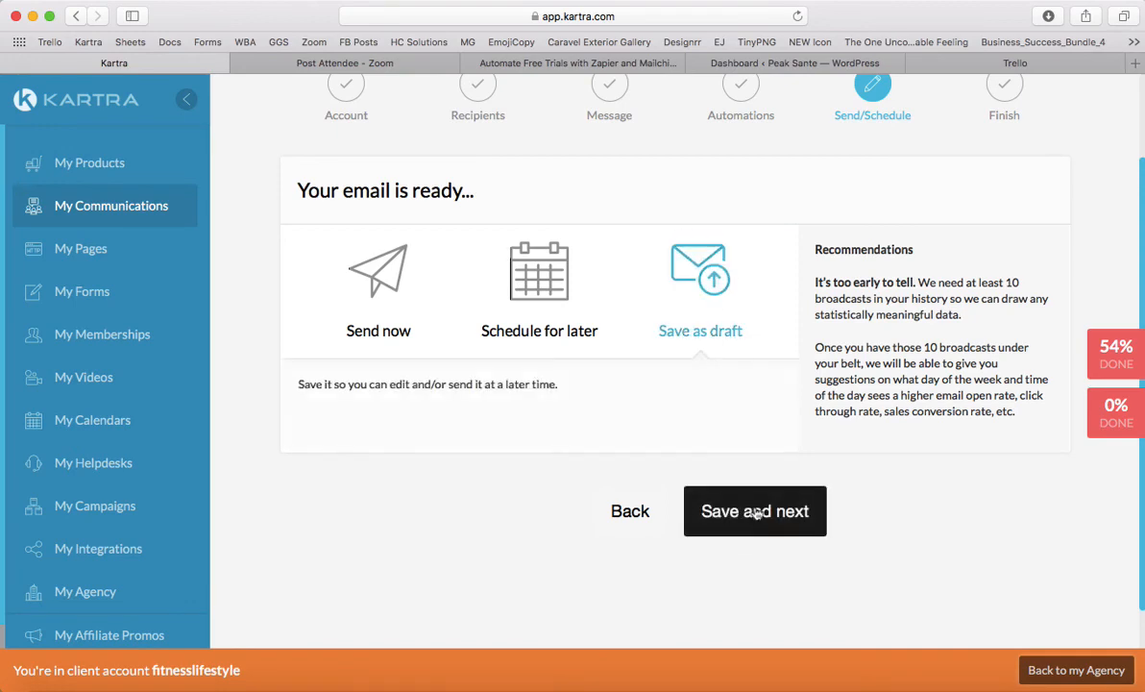
click(735, 519)
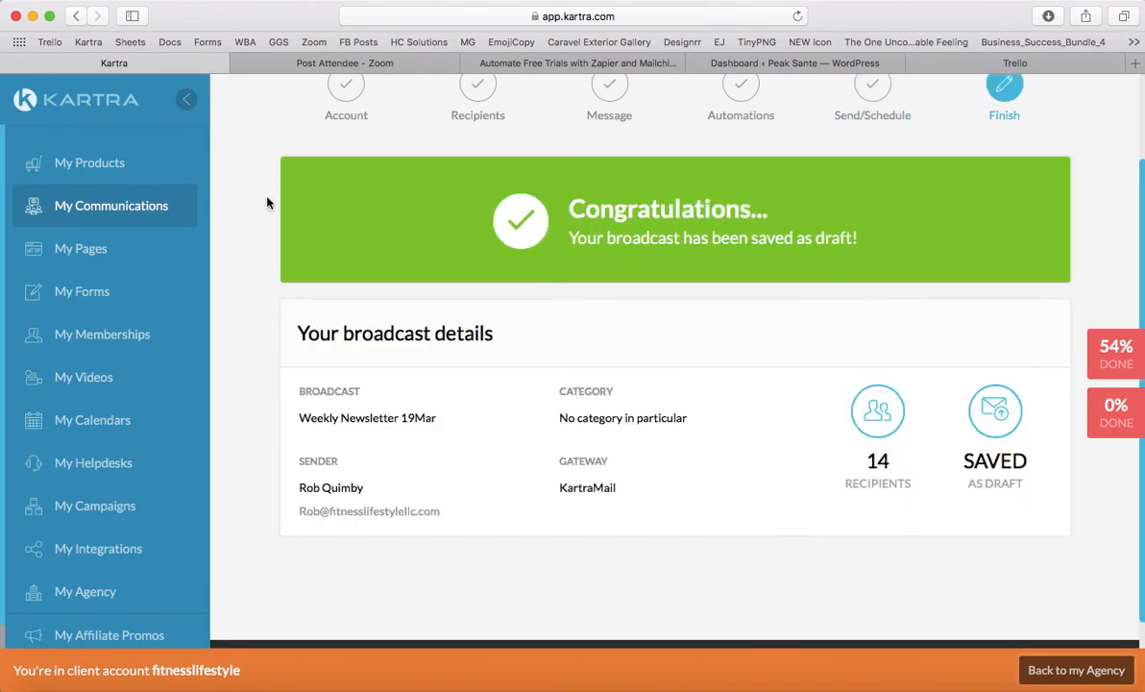
Return to the Broadcasts overview in the Communications area.
scroll(267, 202, up, 3)
click(408, 139)
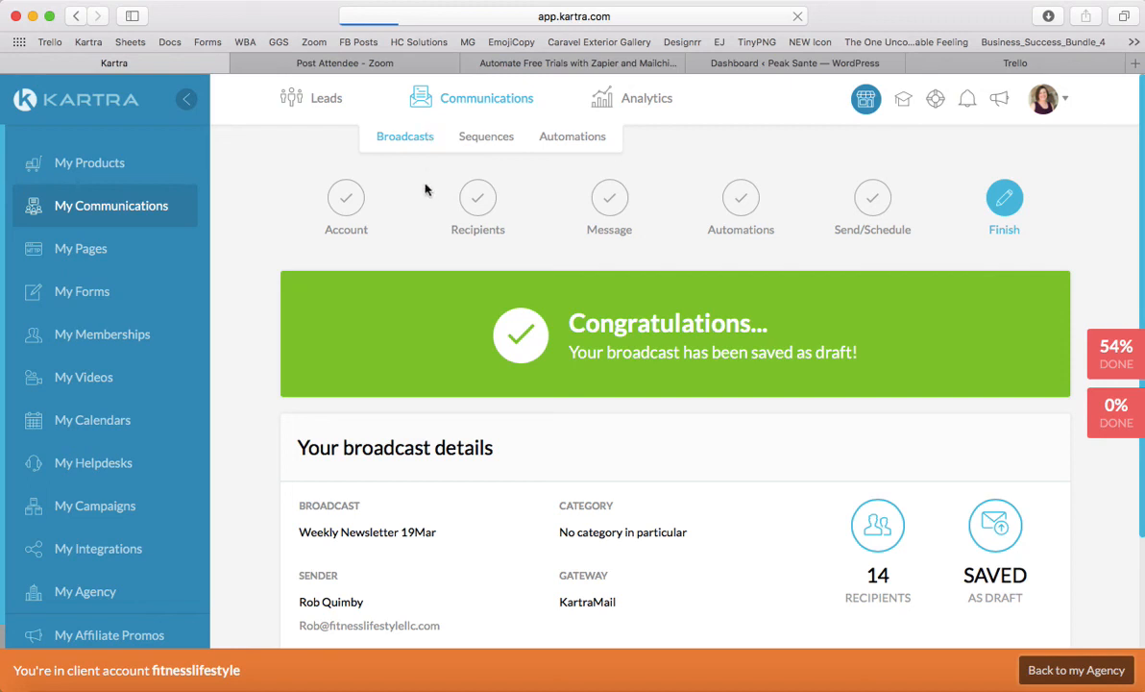
click(404, 139)
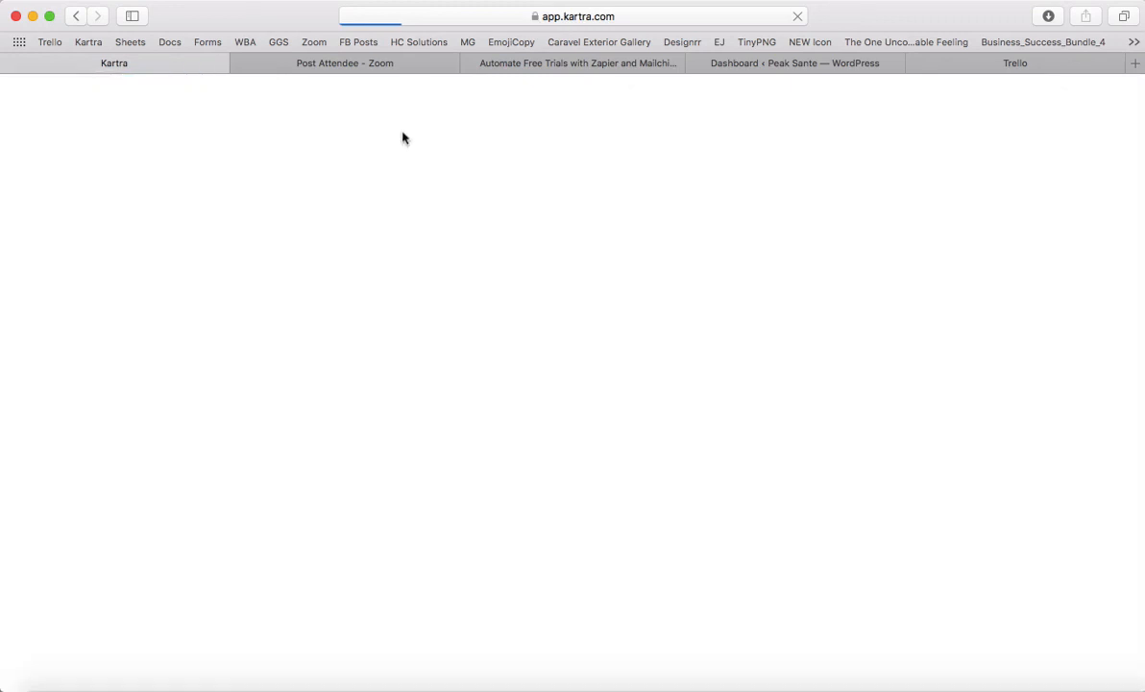